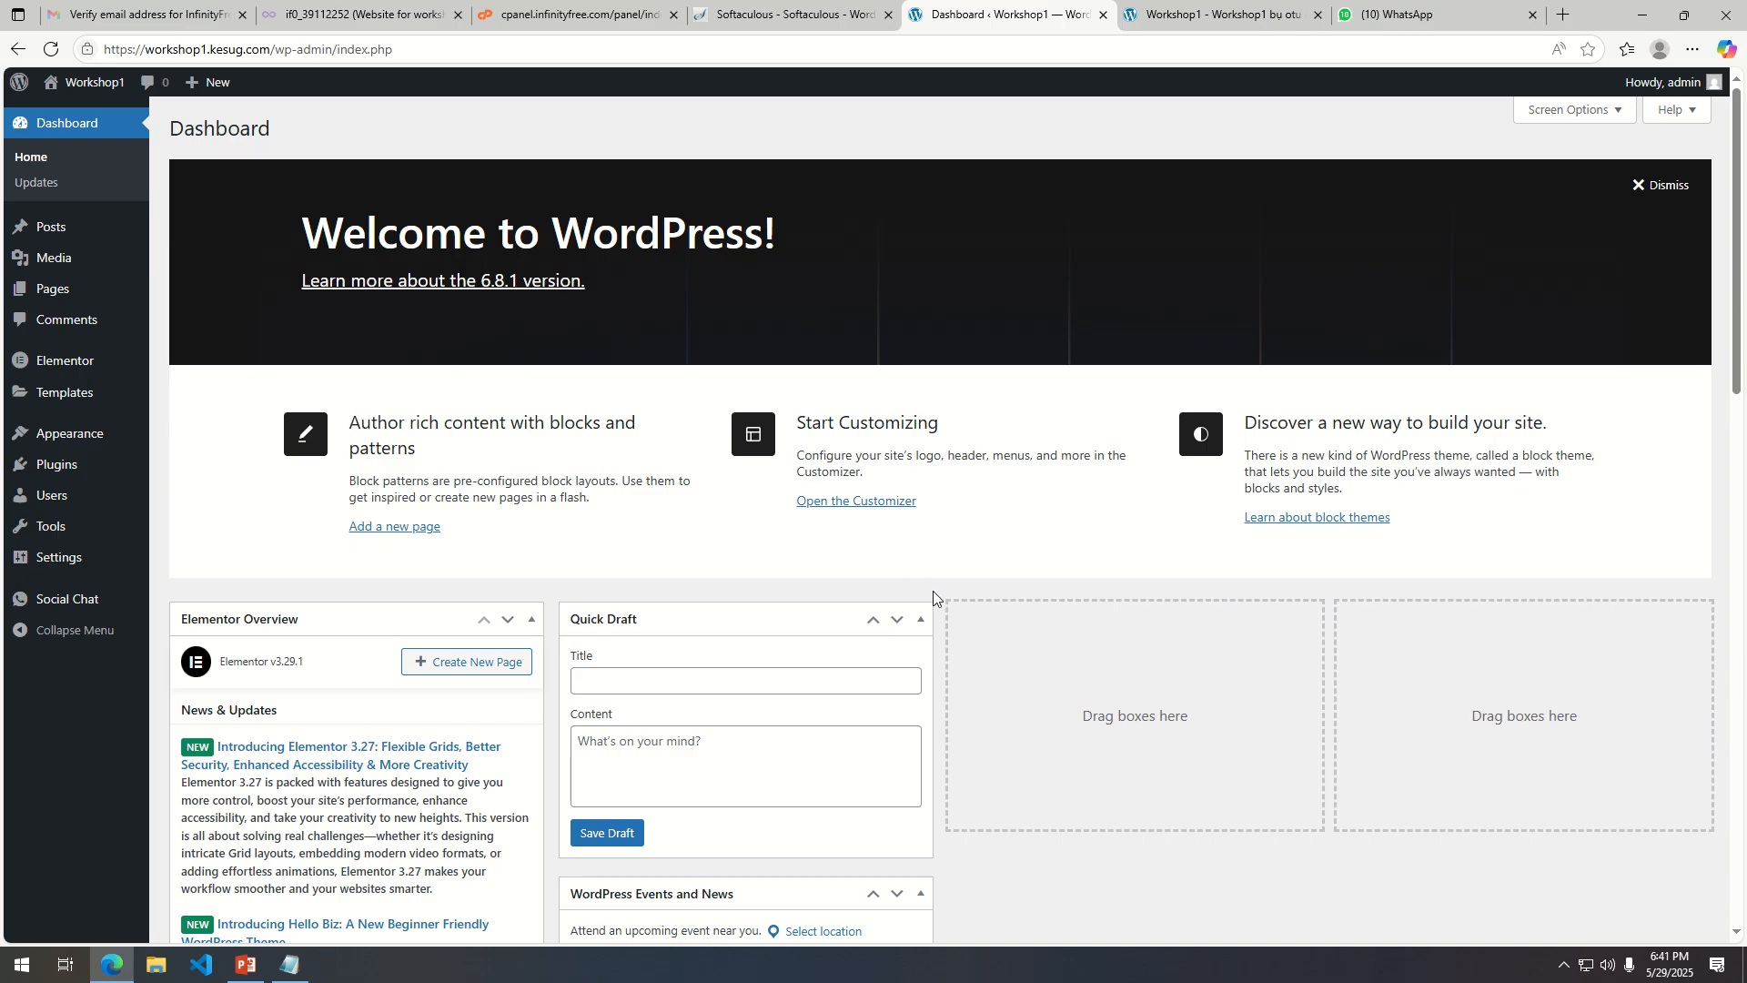
Search the plugin directory for woocommerce, then install and activate the WooCommerce plugin.
mouse_move(64, 466)
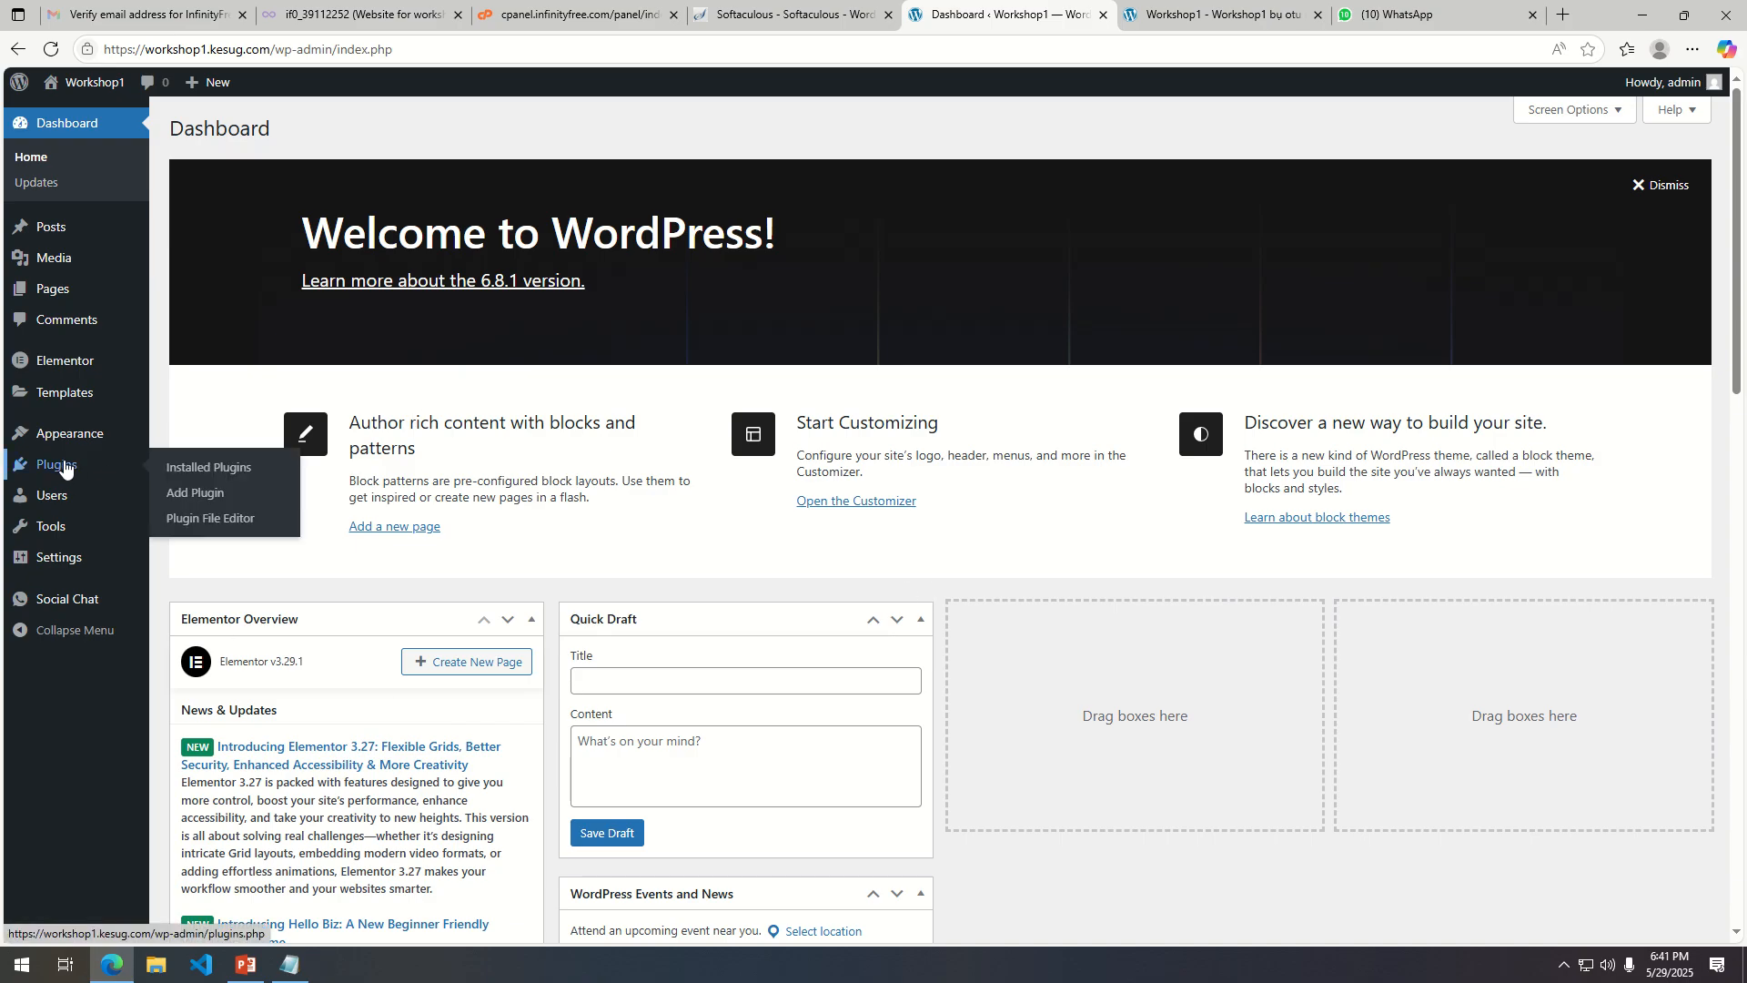
left_click(239, 492)
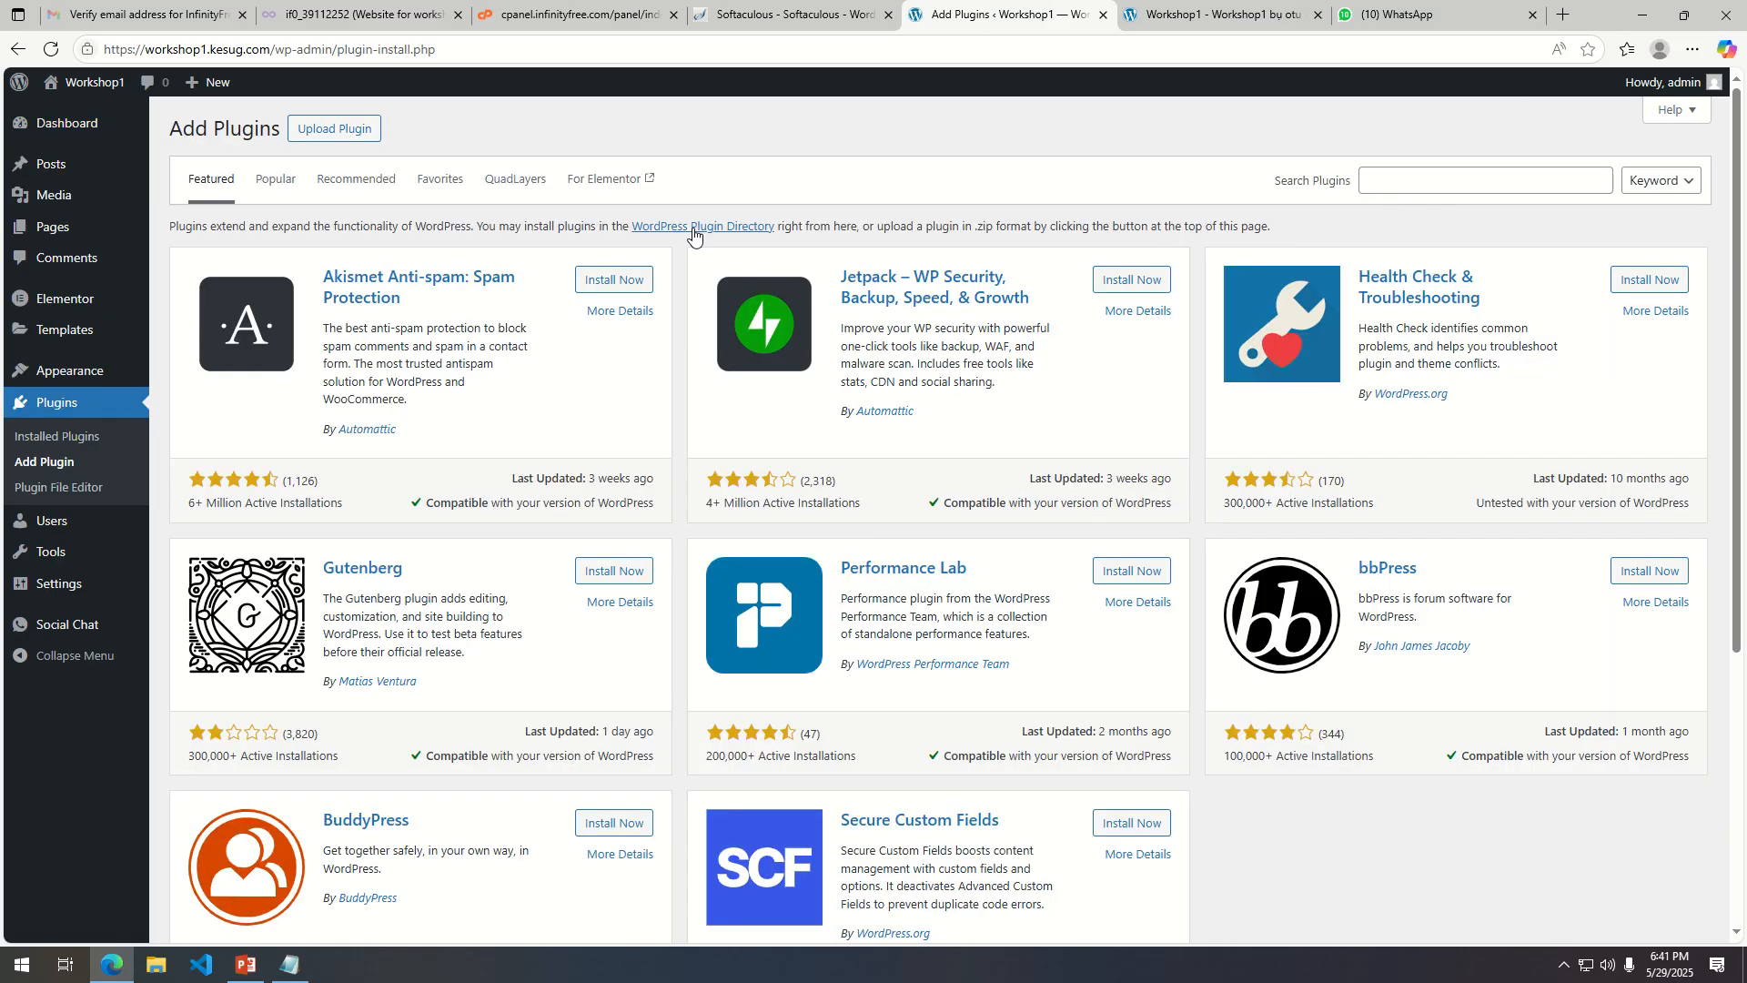
left_click(1412, 183)
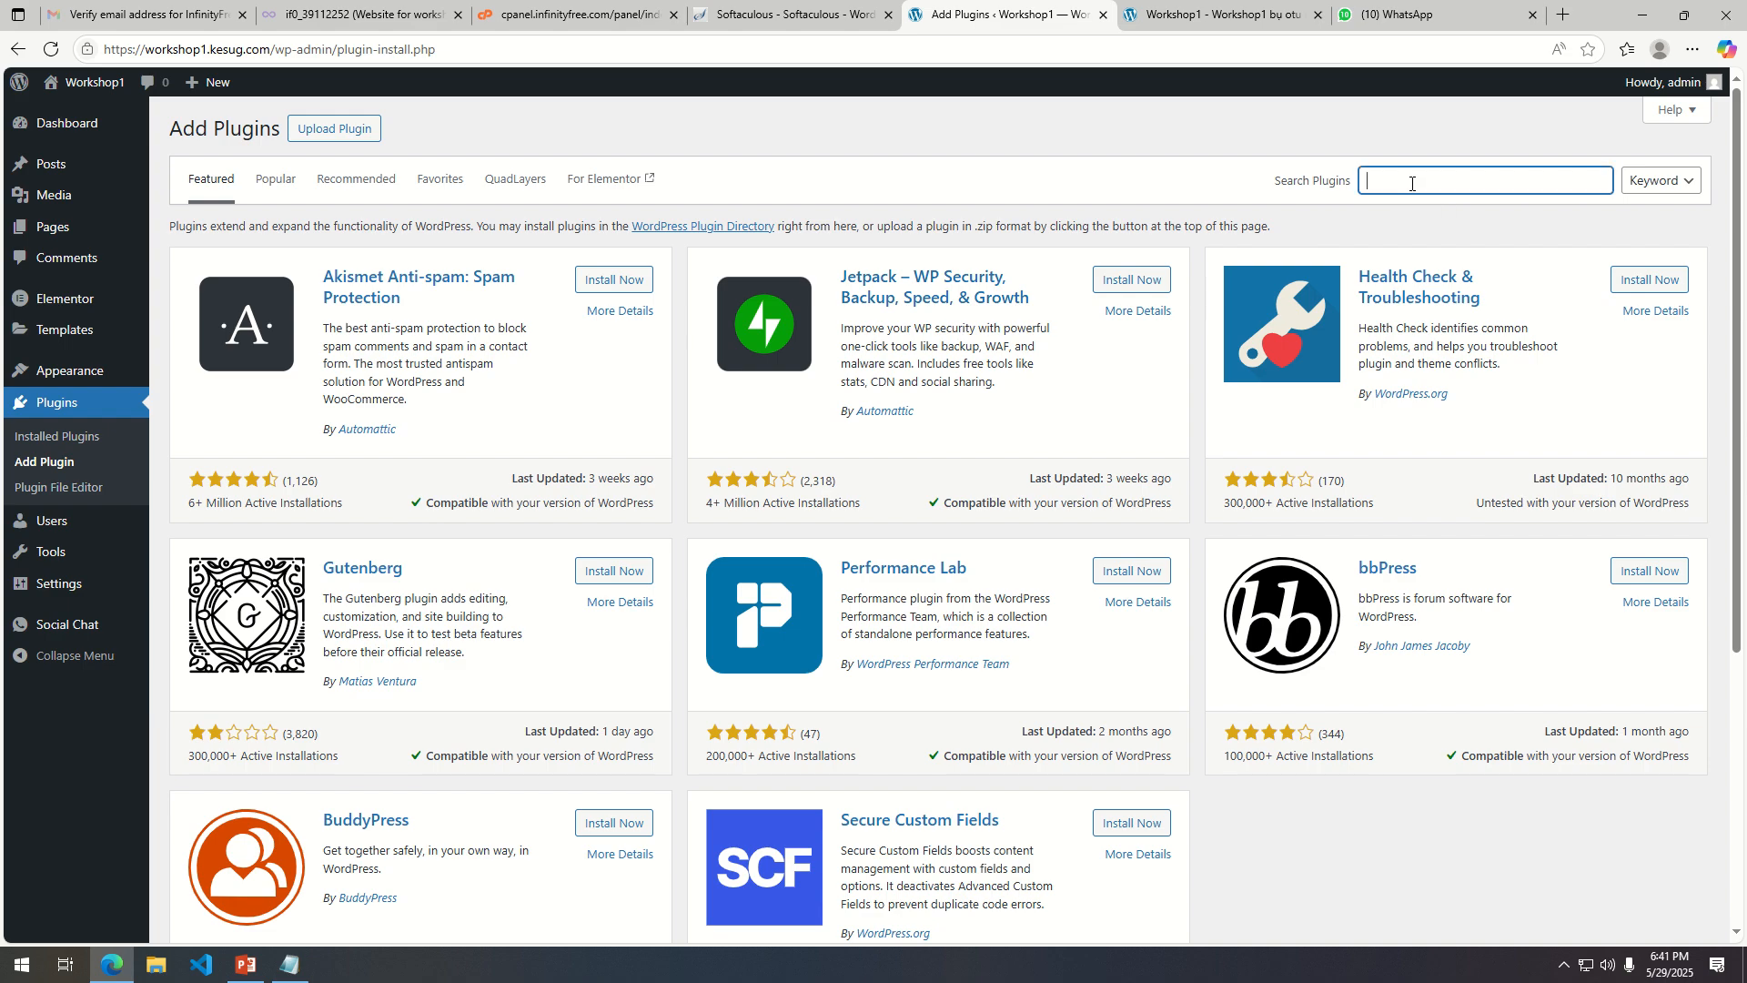
type("wo")
type("ocom")
type("mme")
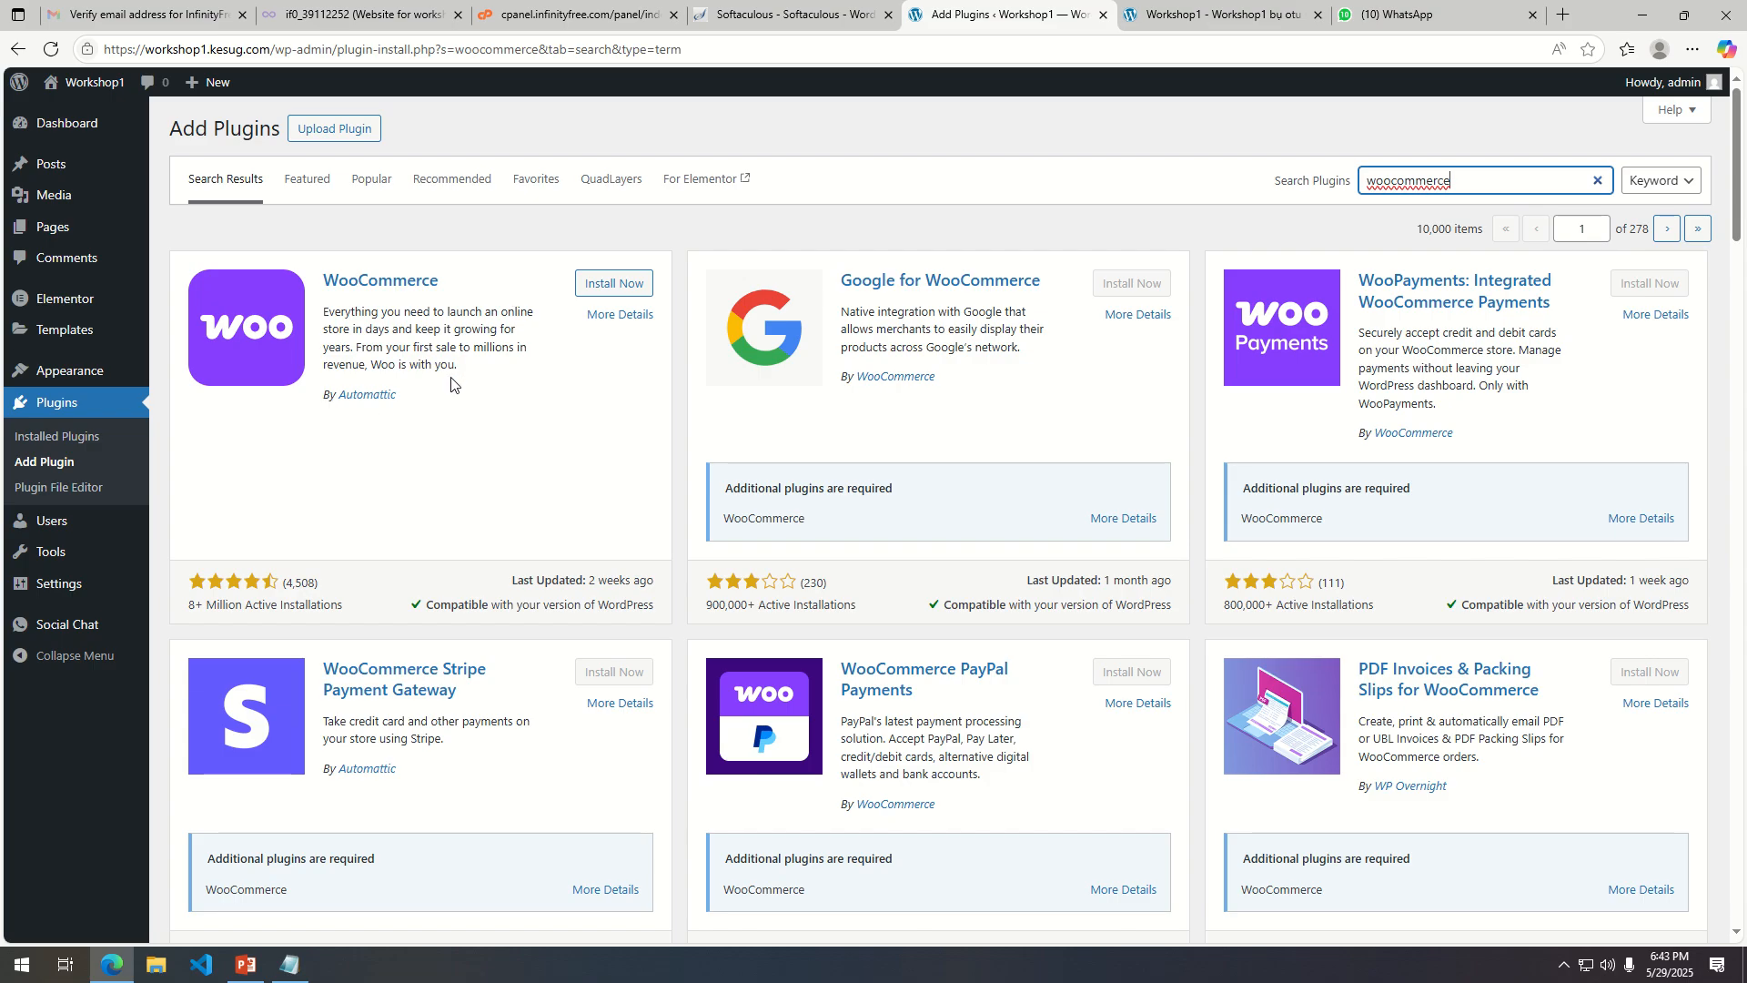
left_click(608, 283)
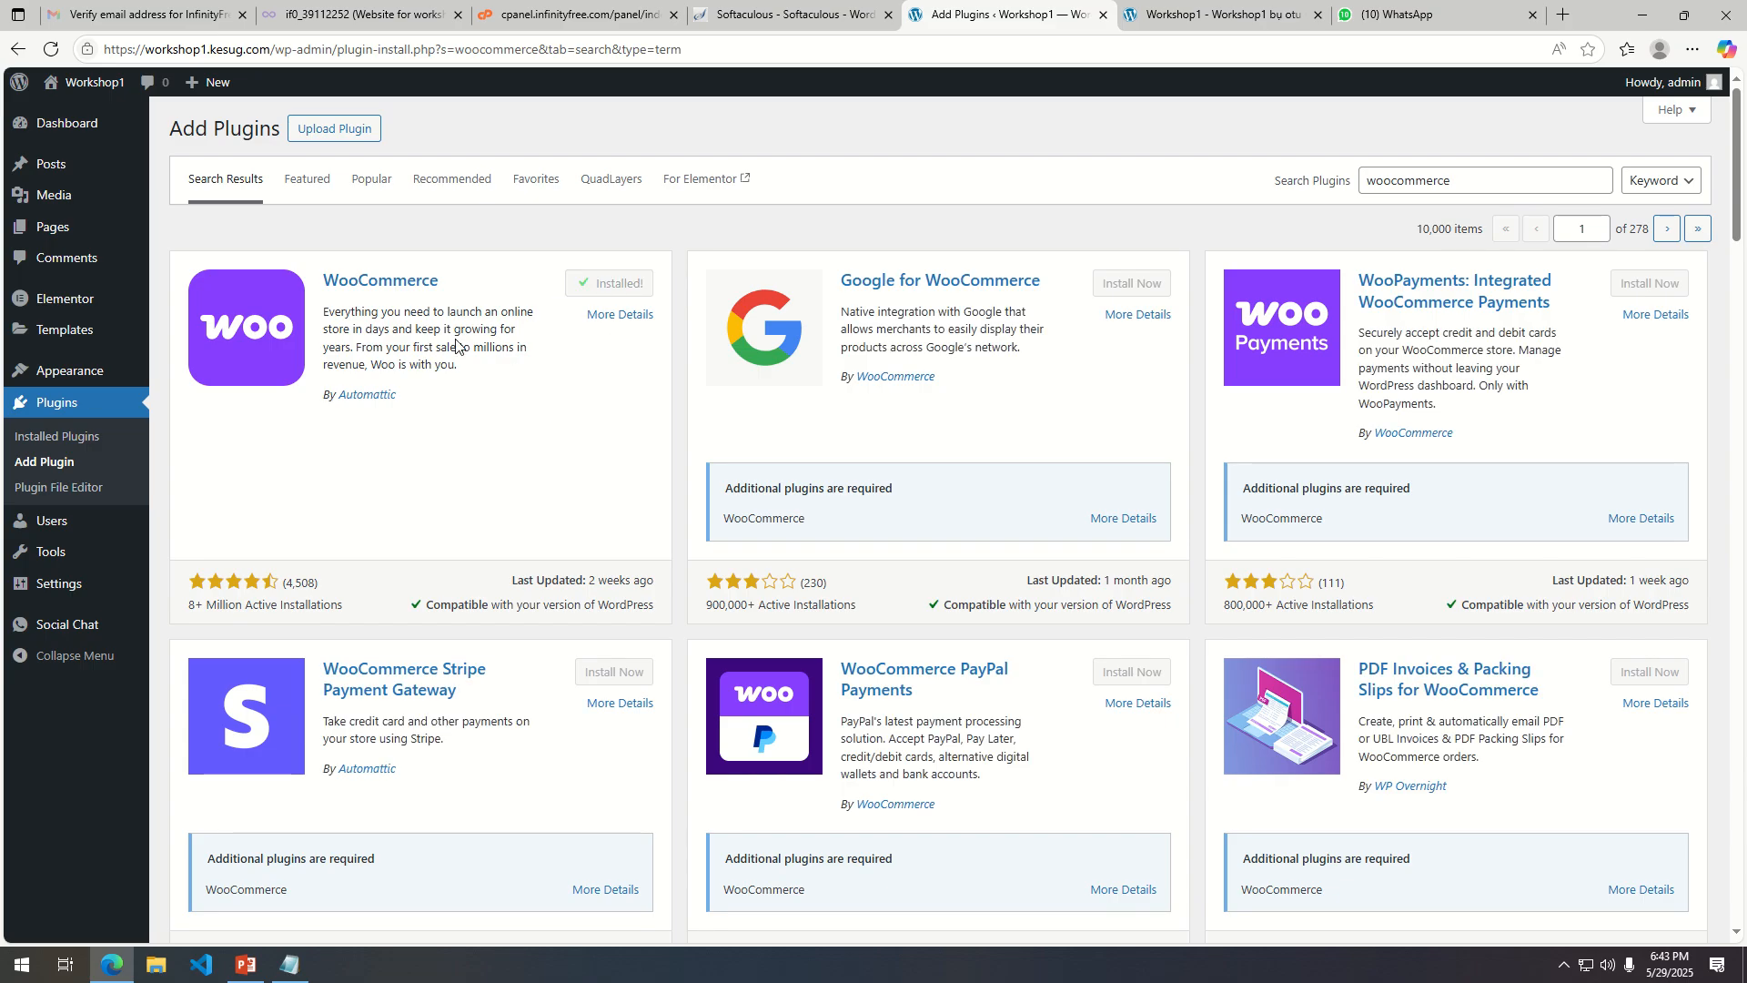
left_click(620, 289)
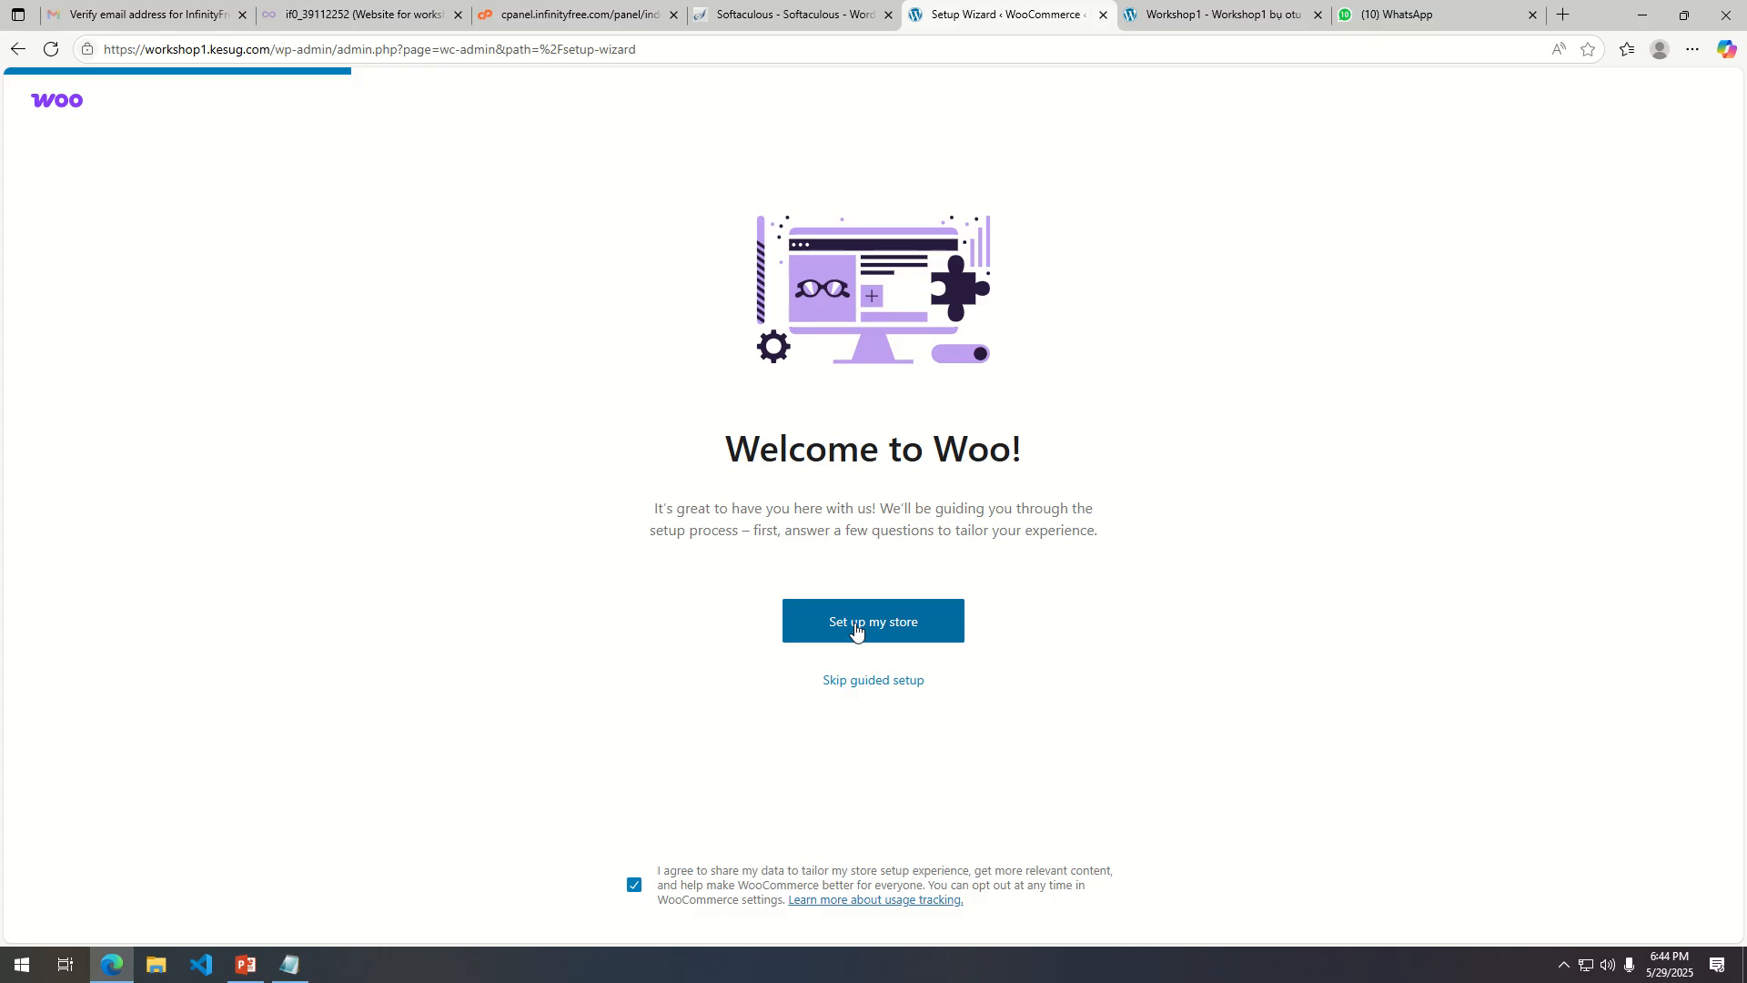
Start the WooCommerce setup wizard and continue as someone just starting a business.
left_click(911, 633)
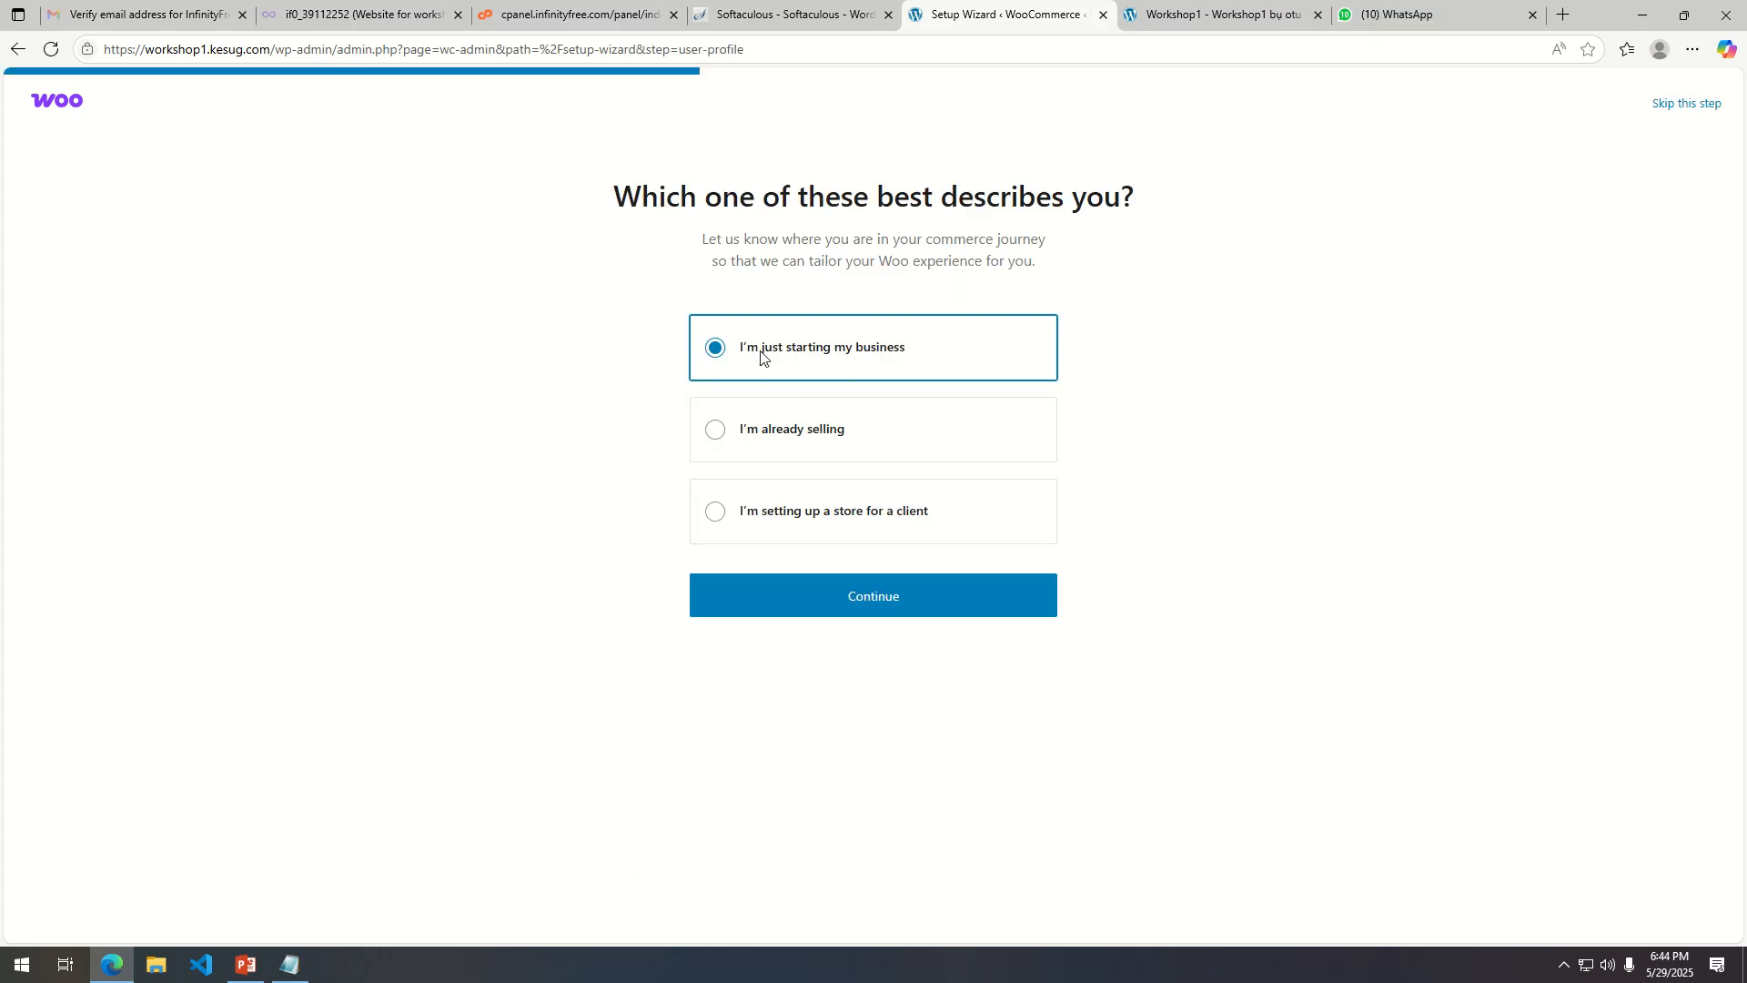
left_click(869, 593)
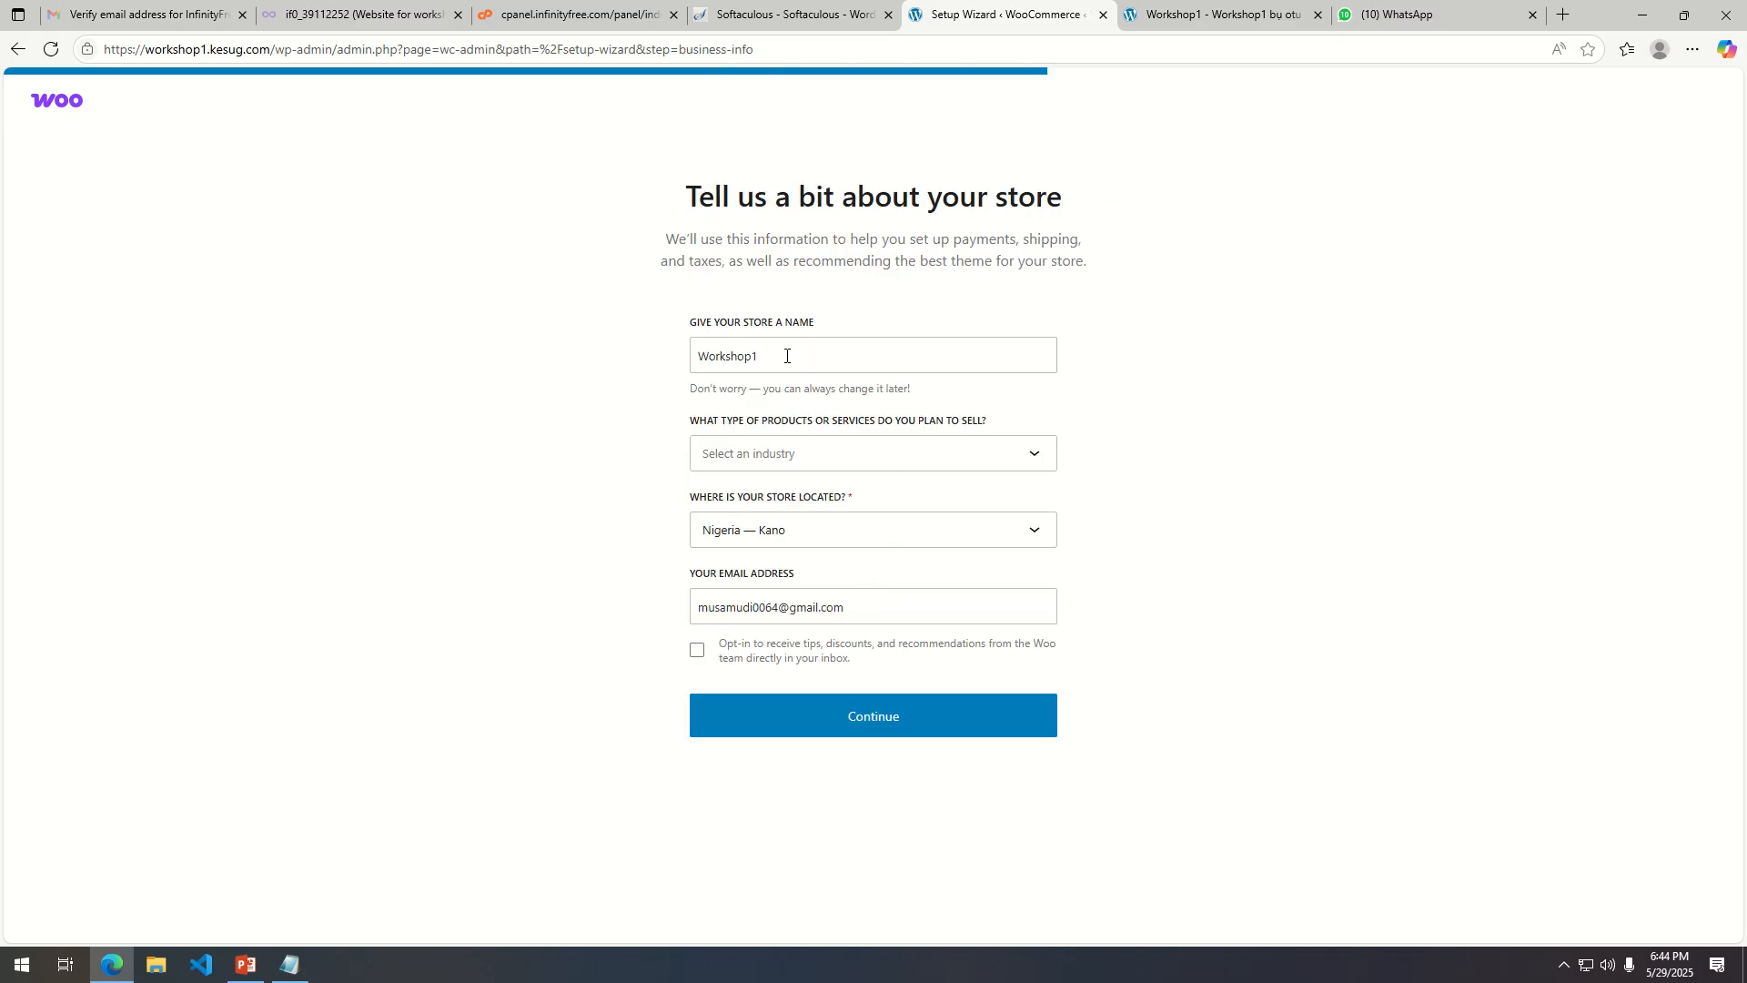
Set the store's industry to Clothing and accessories, continue, and accept the suggested free features.
left_click_drag(788, 355, 663, 354)
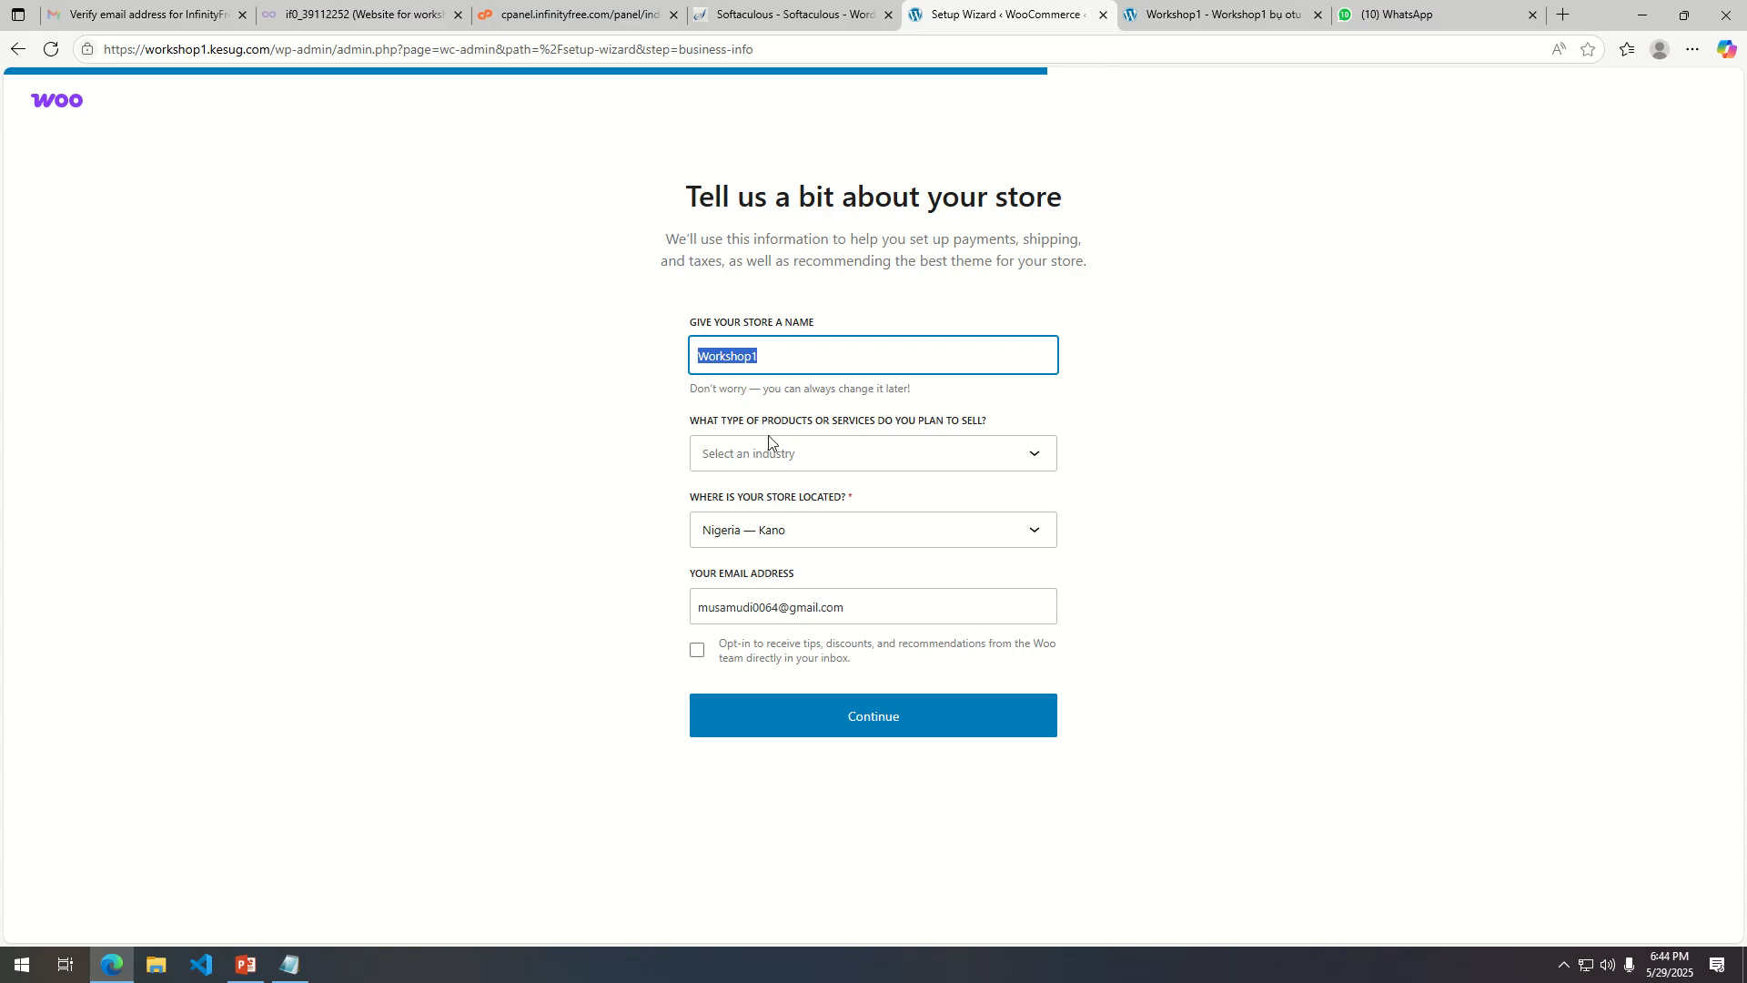
left_click(911, 452)
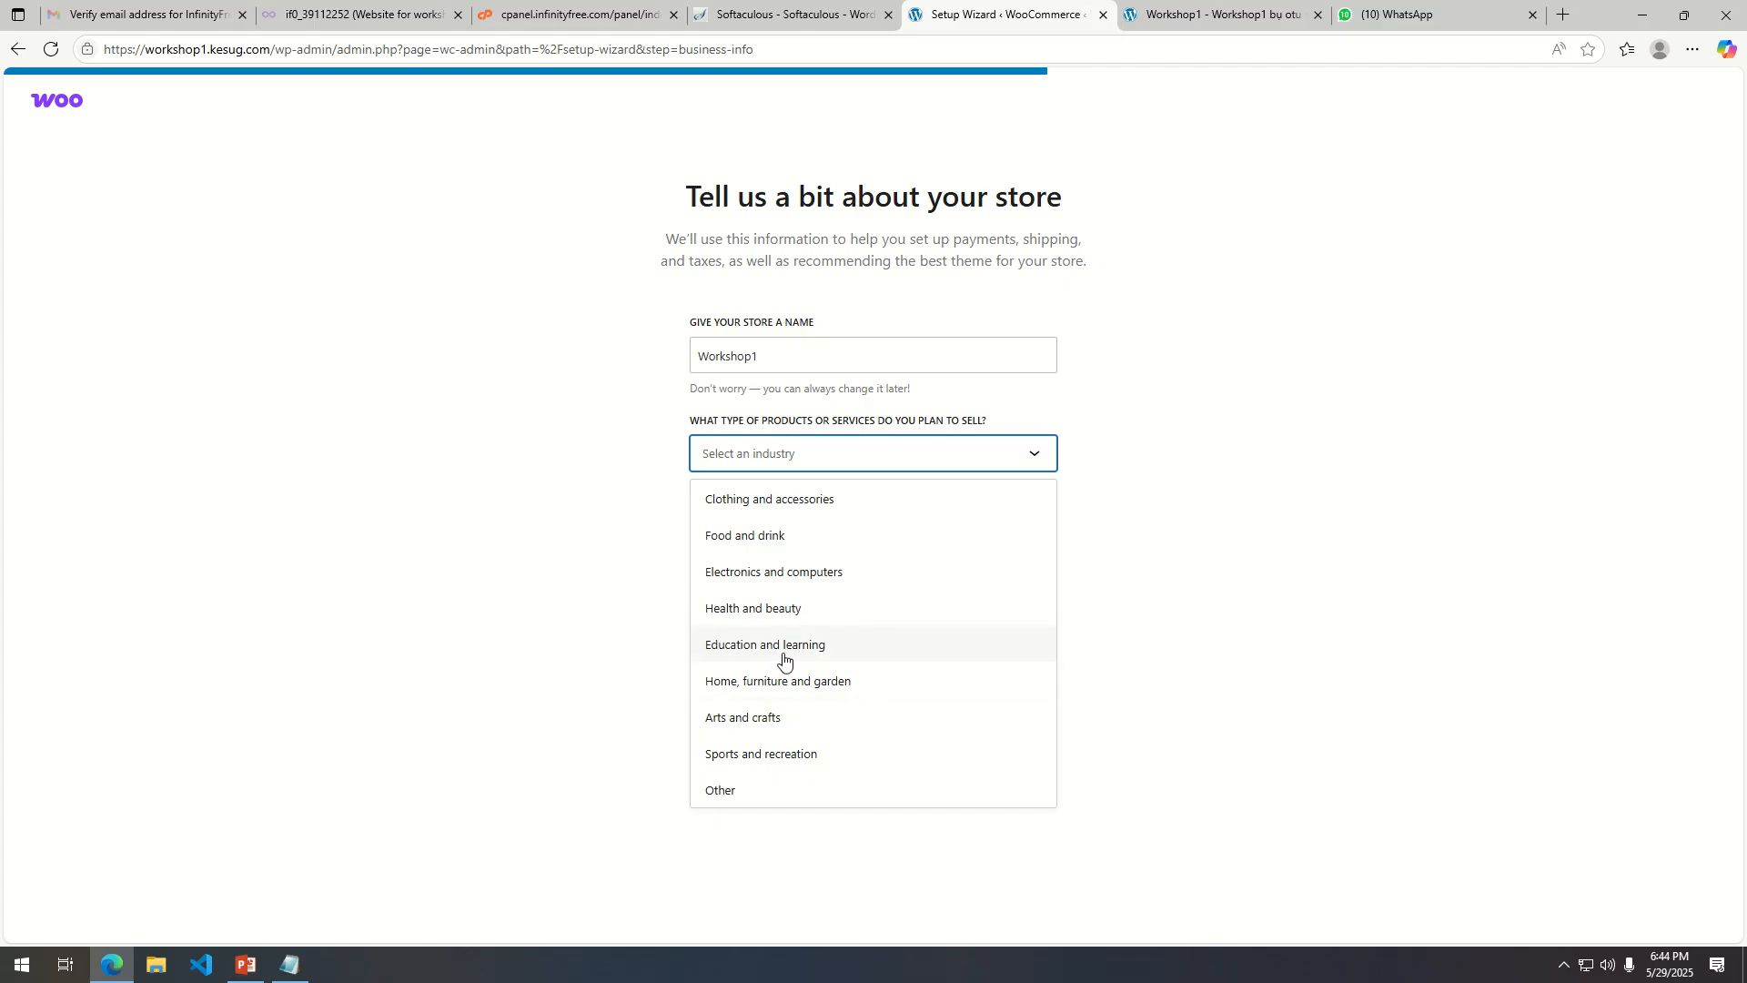
left_click(815, 512)
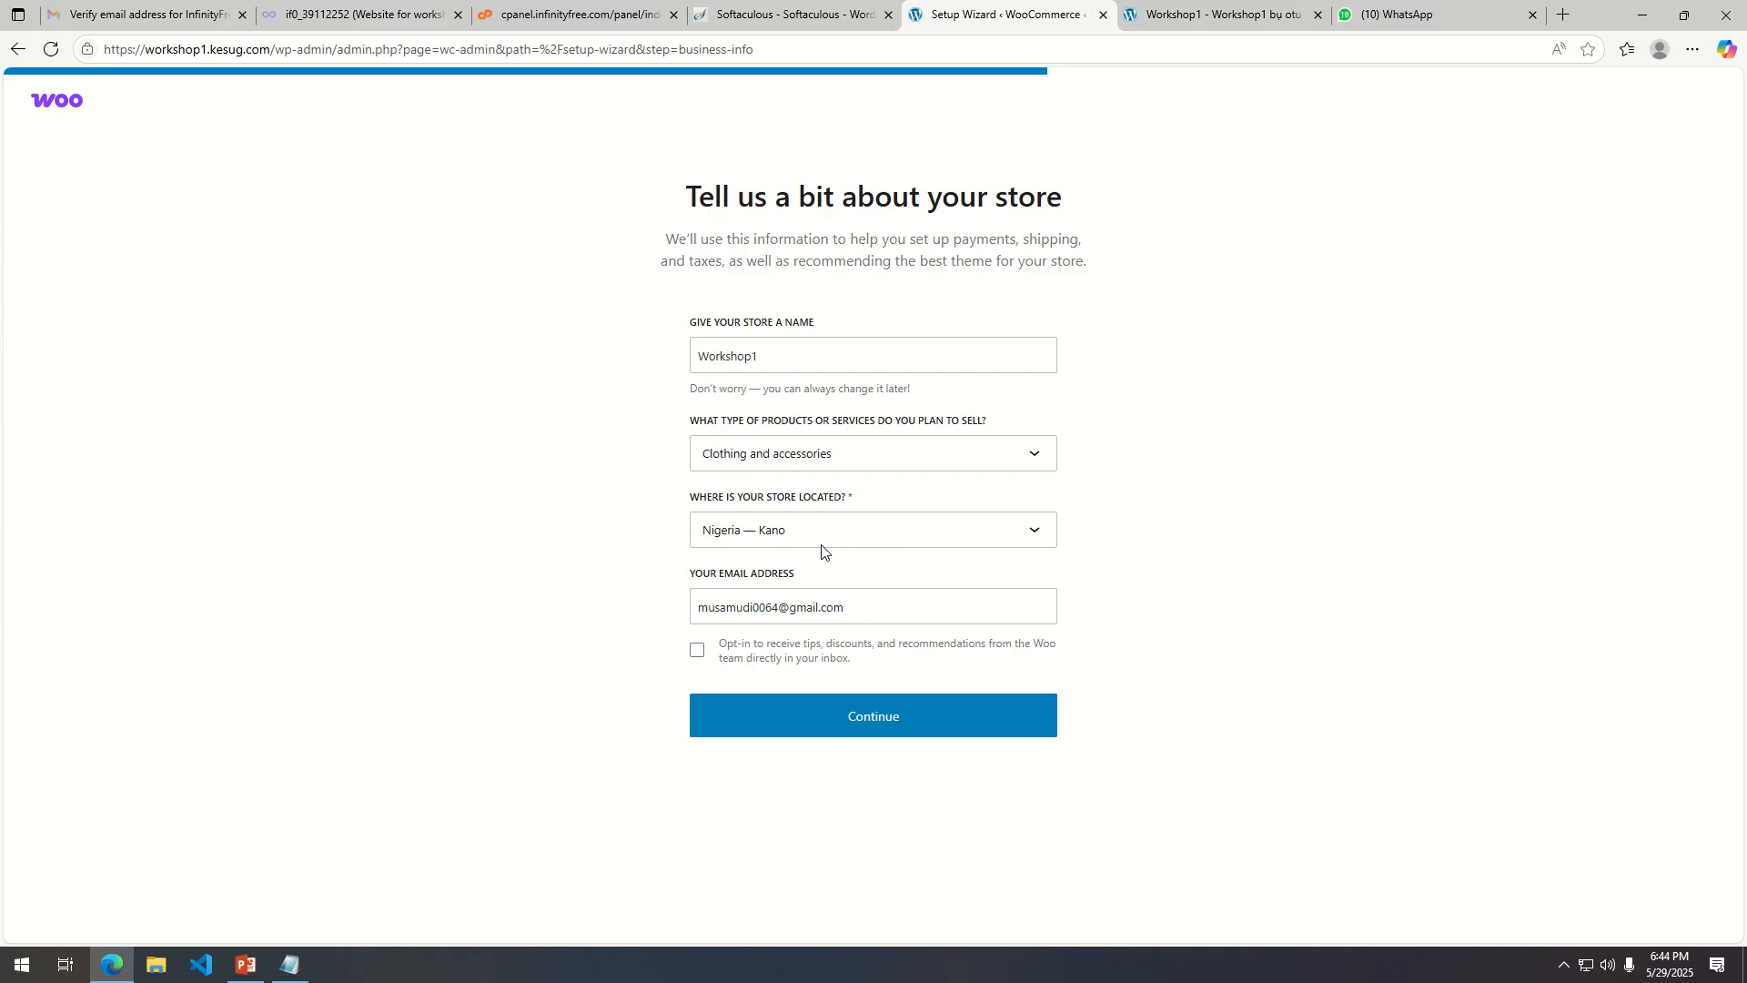
left_click_drag(860, 610, 665, 599)
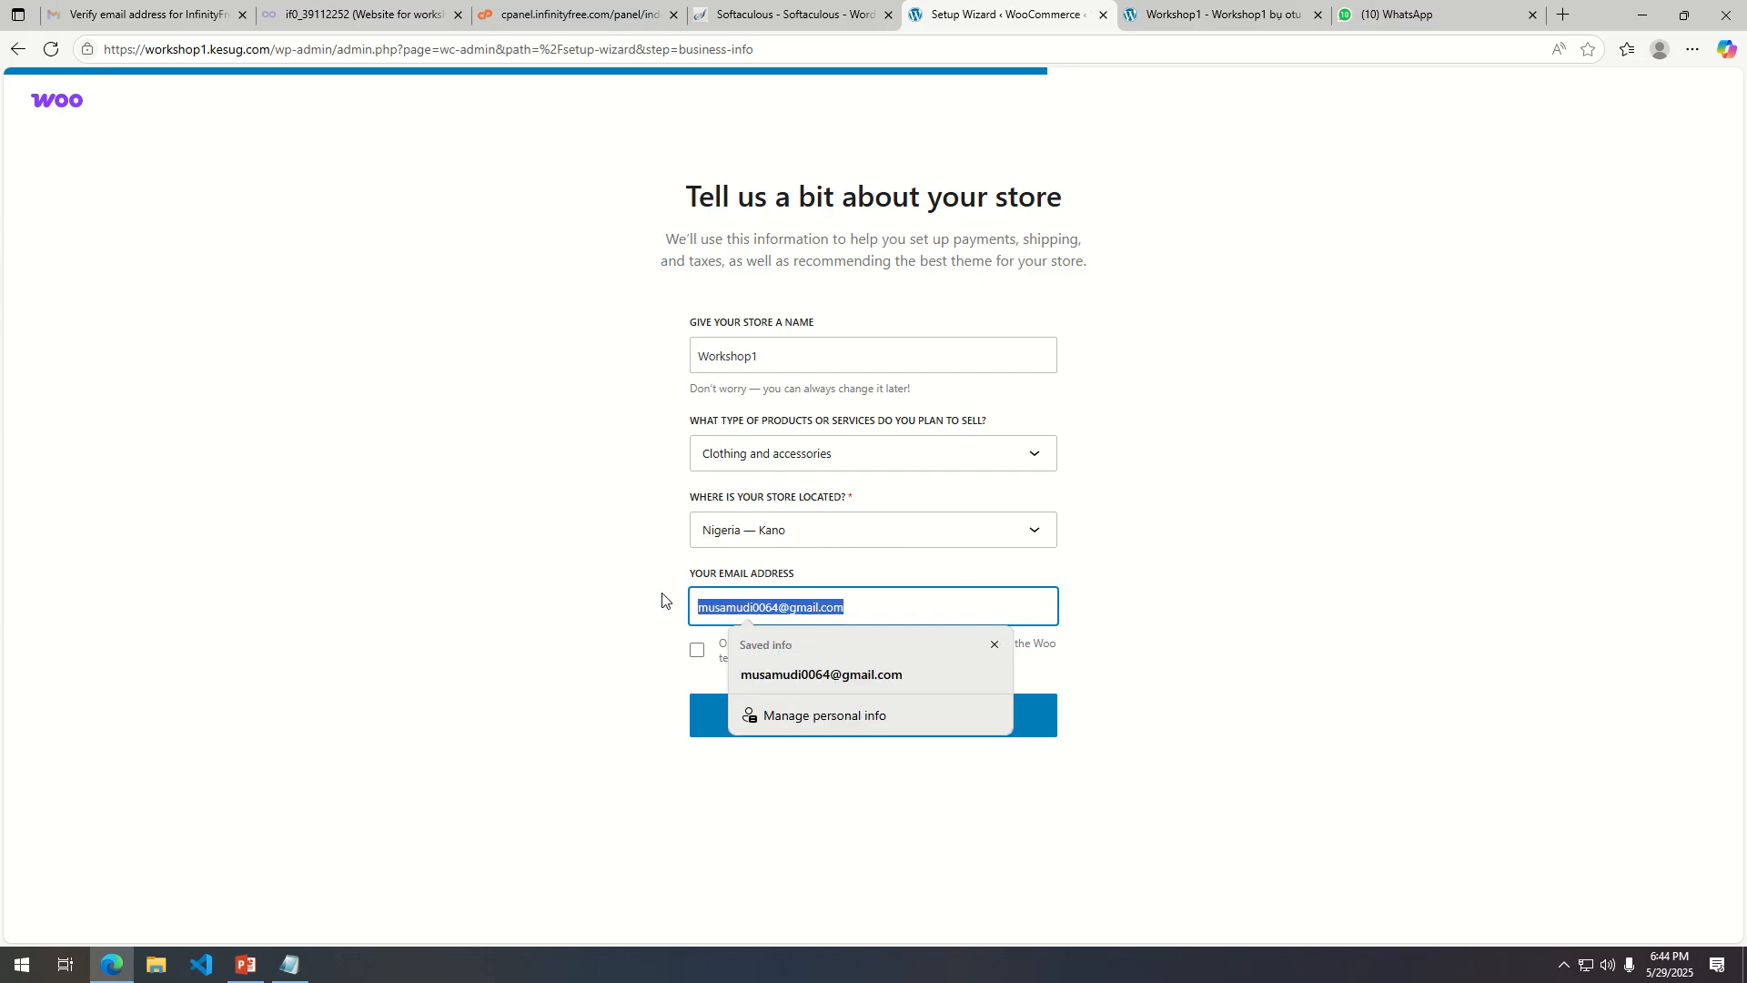
left_click(562, 596)
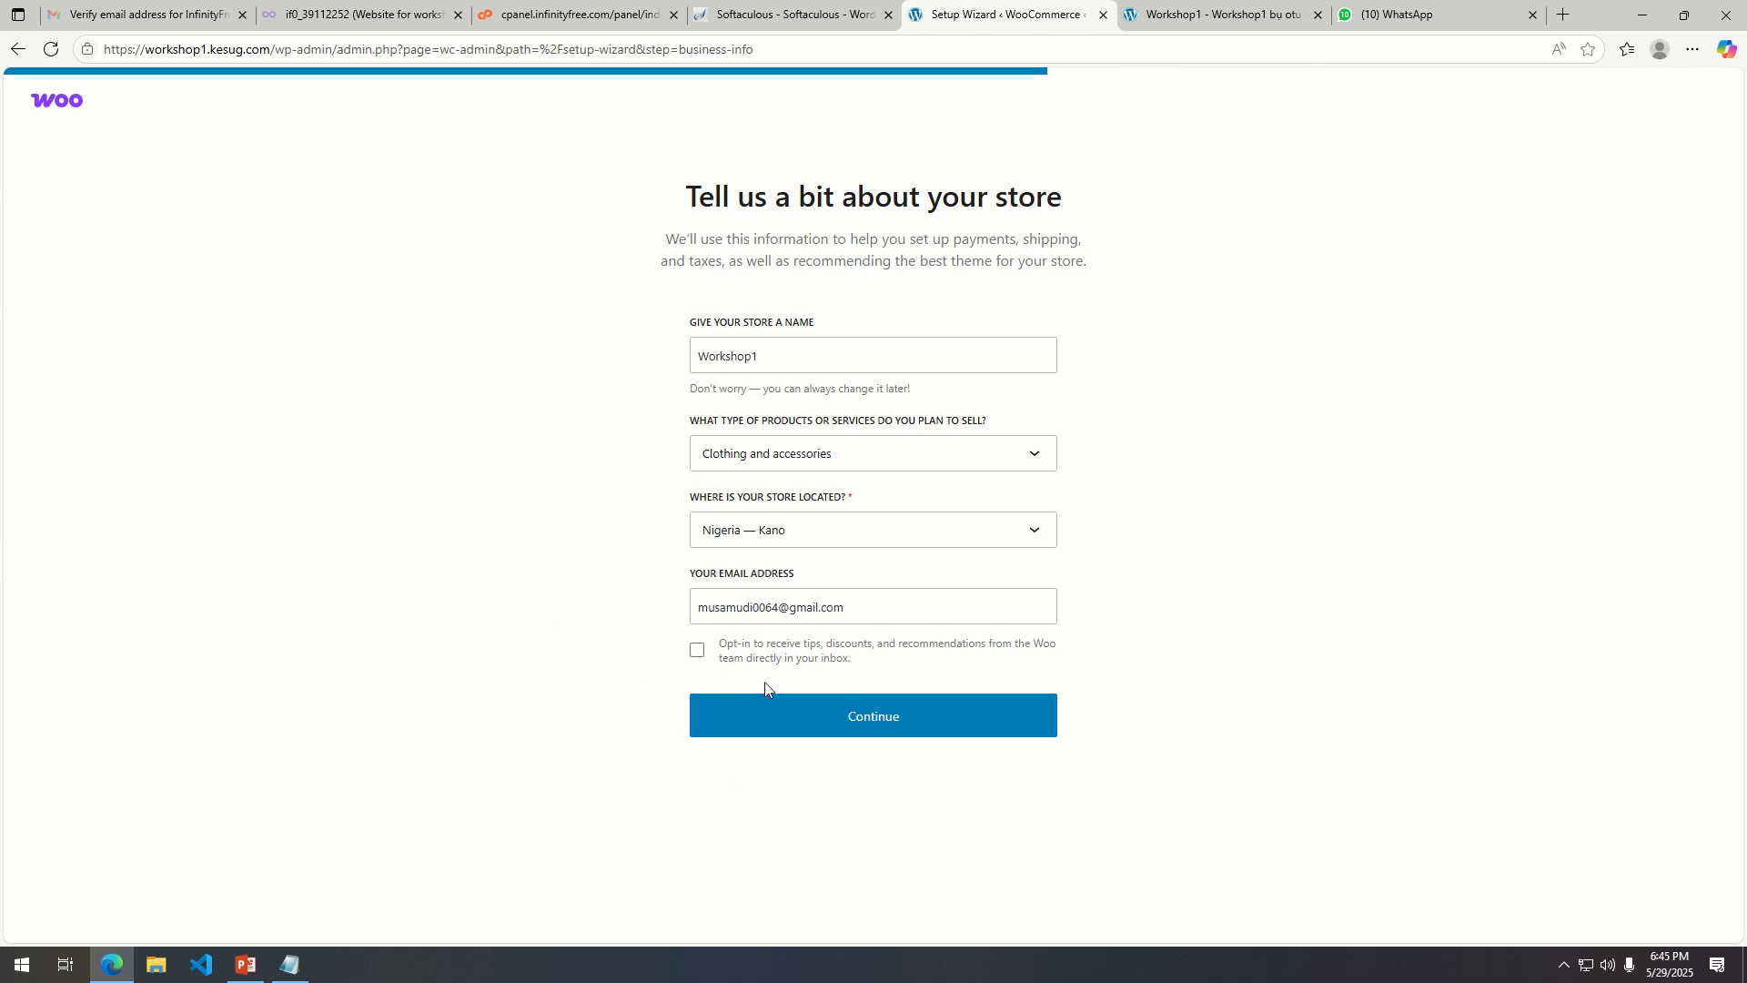
left_click(822, 713)
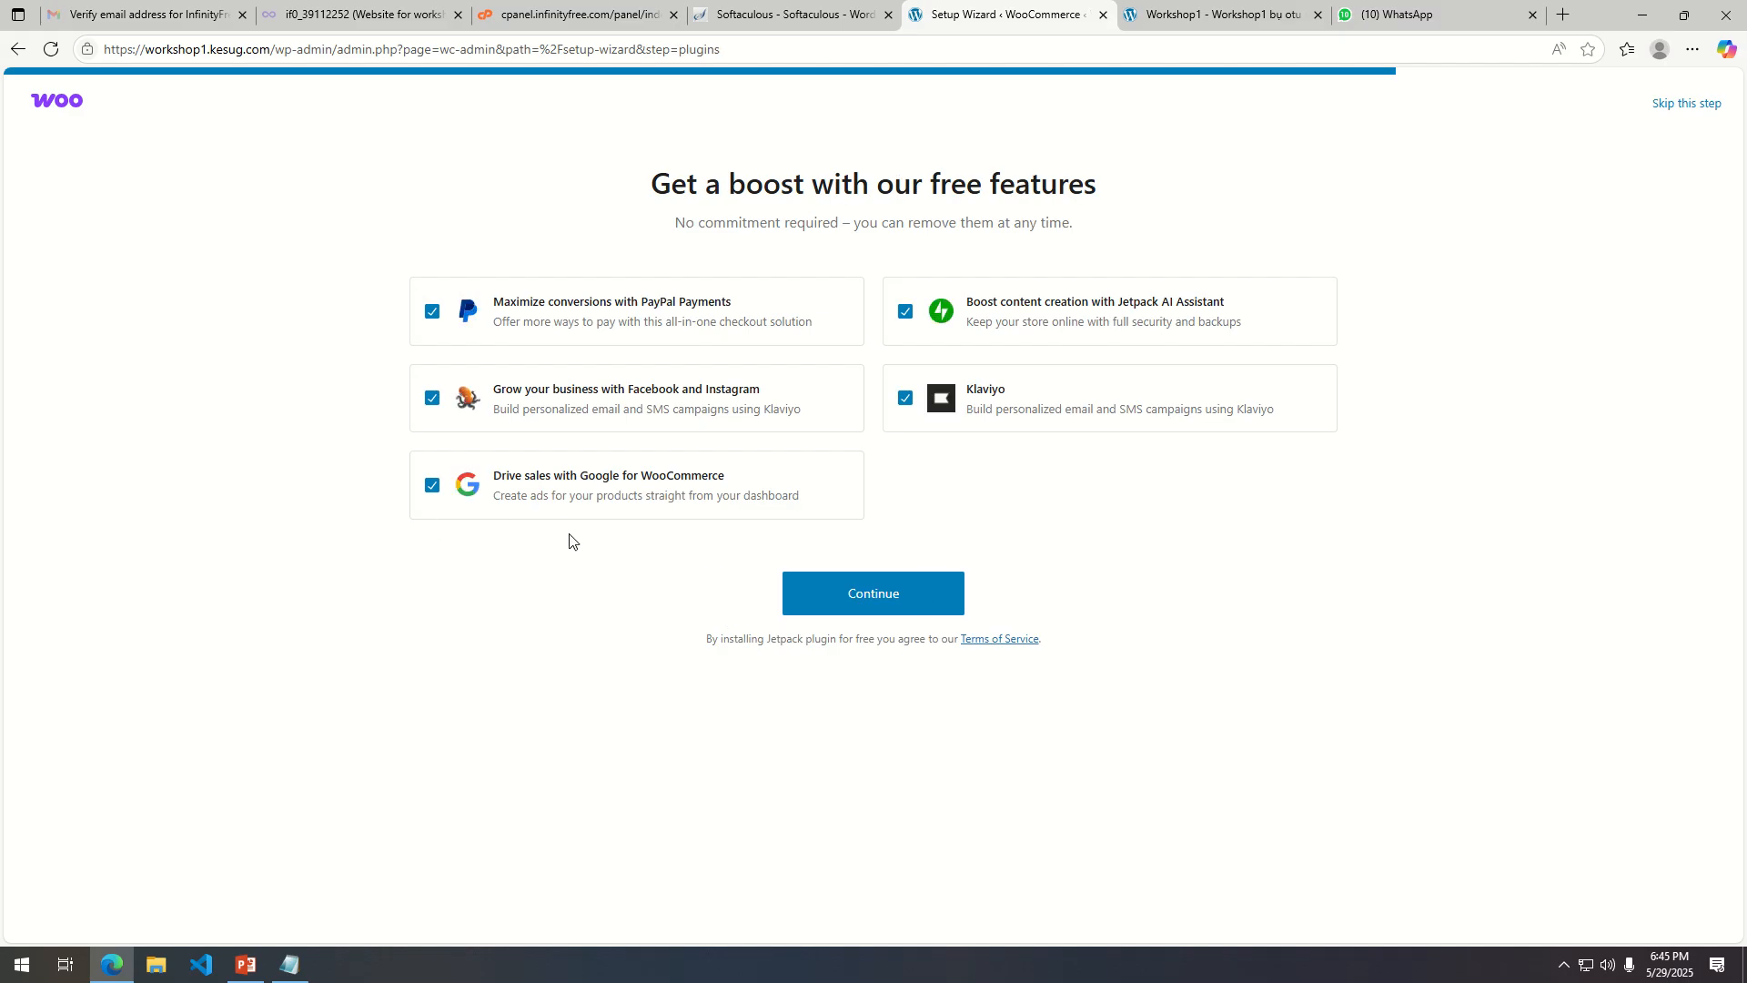
left_click(869, 589)
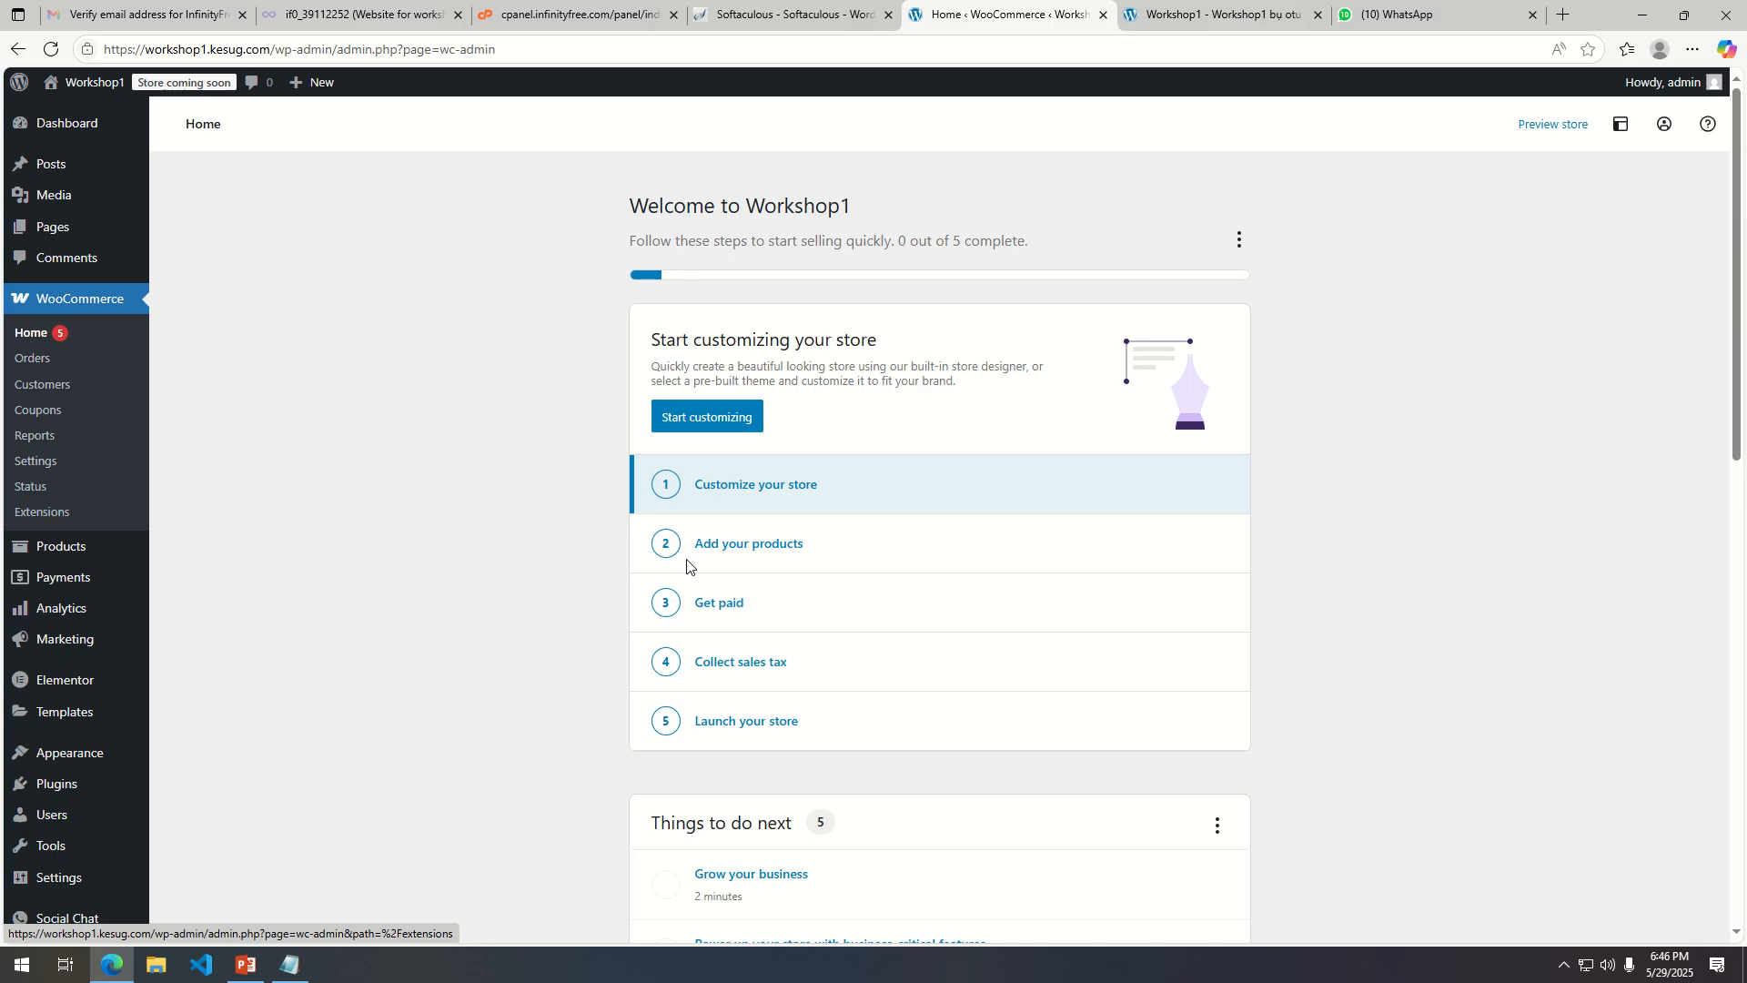
Open WooCommerce settings and fill the store address fields from the browser's saved address.
scroll(891, 566, "down", 5)
scroll(893, 573, "up", 4)
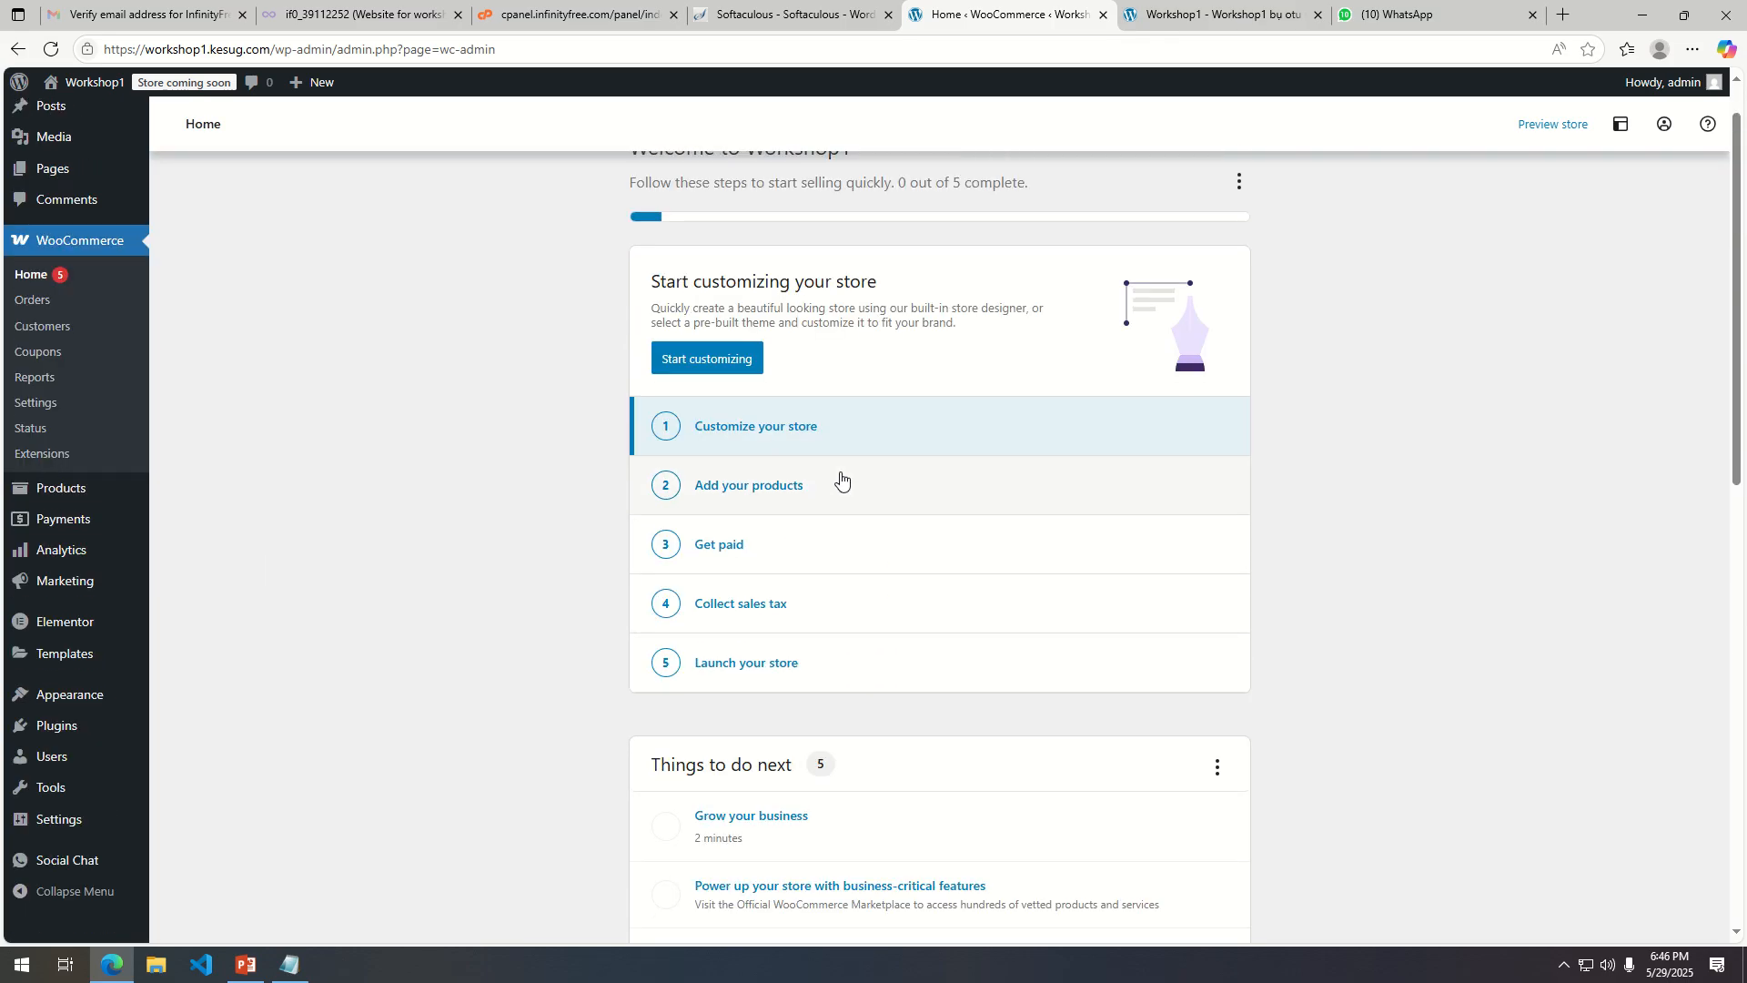
scroll(840, 480, "up", 1)
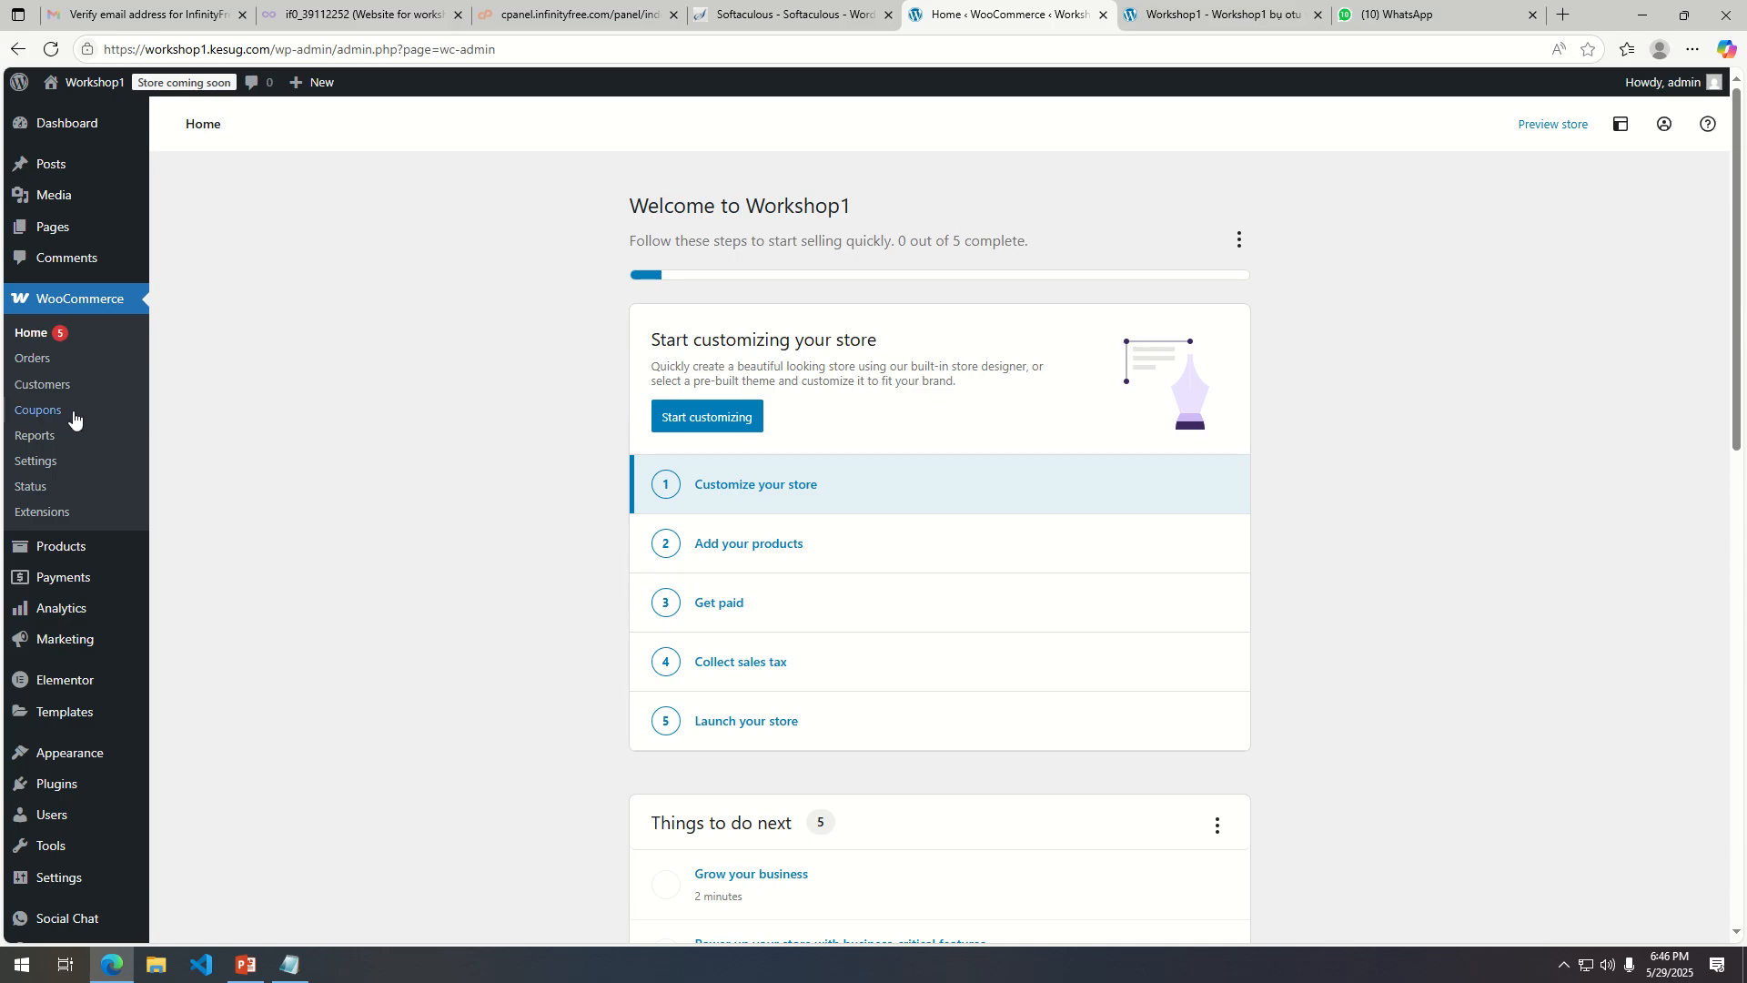
left_click(56, 462)
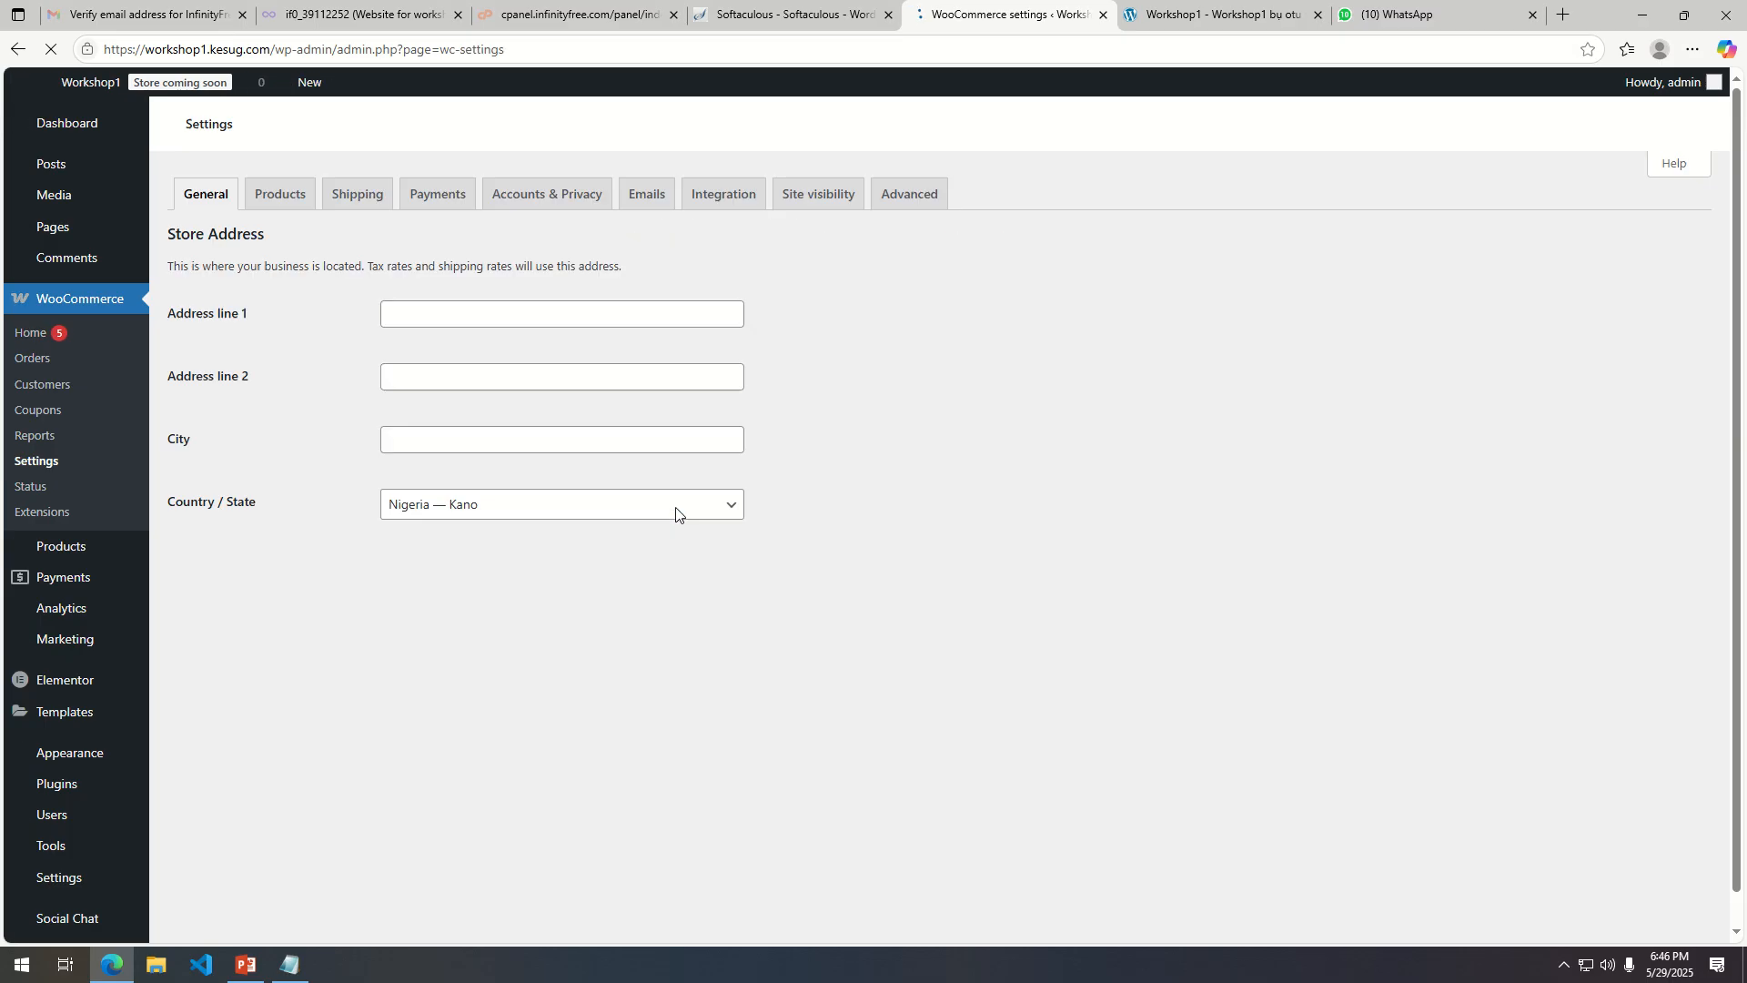
left_click(488, 366)
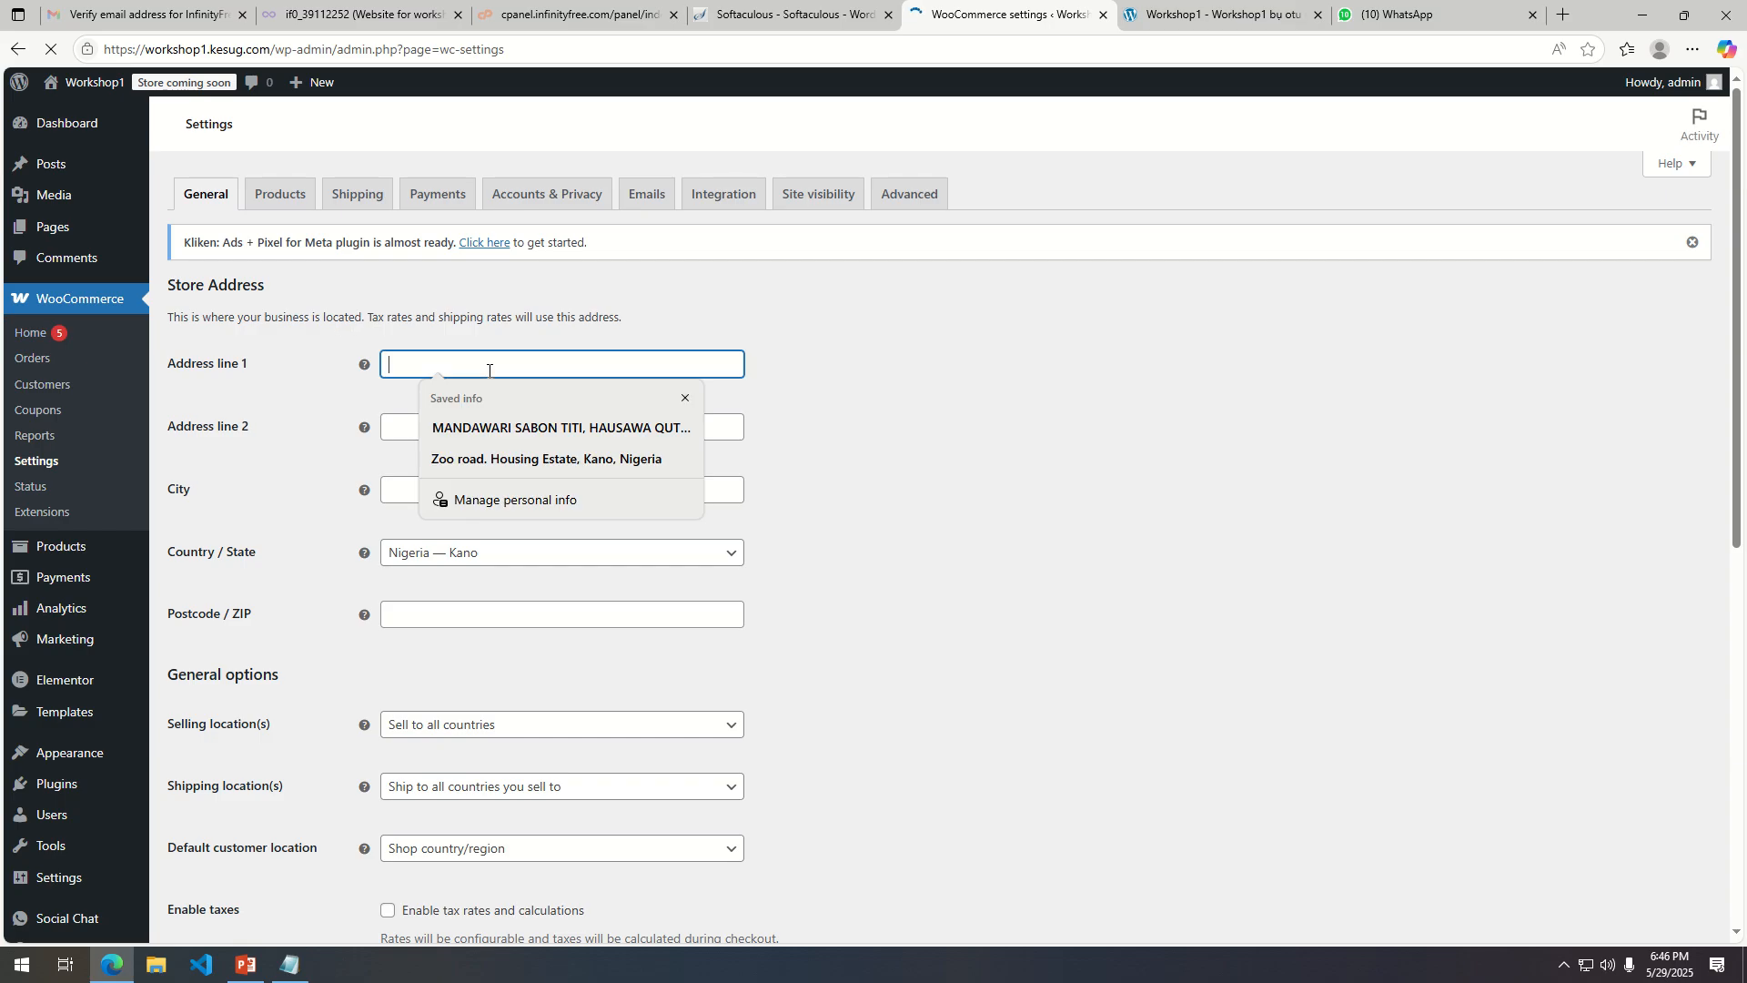
left_click(905, 428)
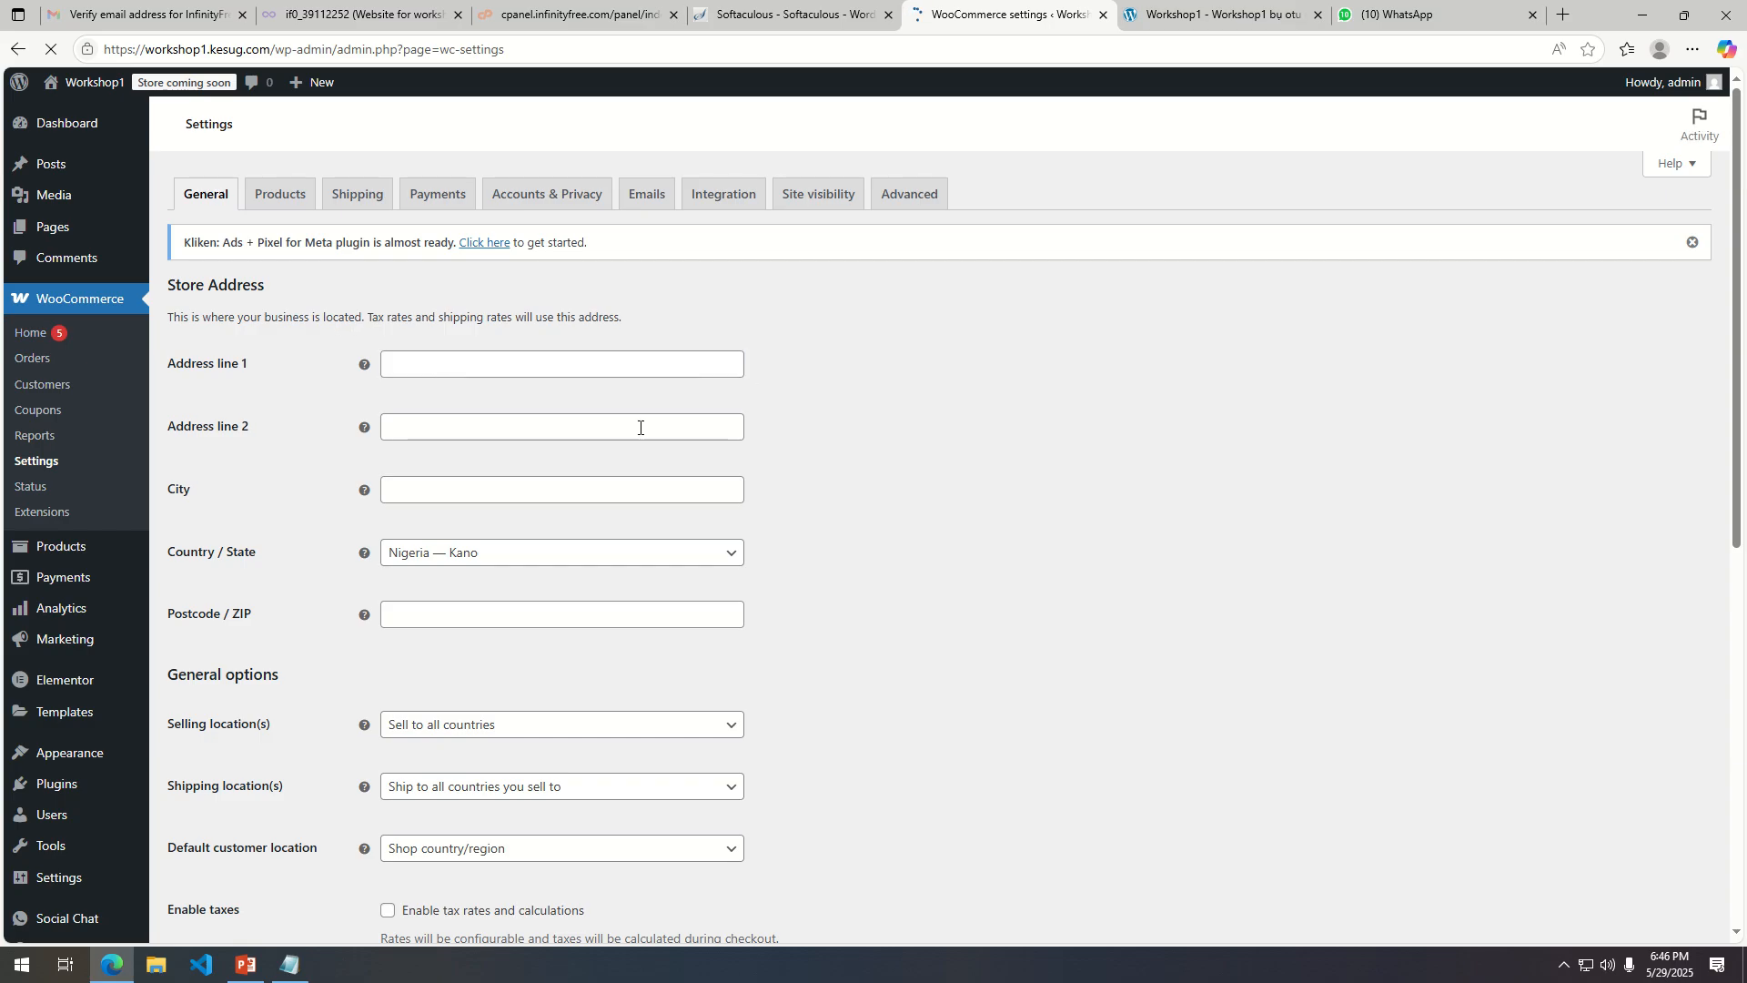
left_click(463, 371)
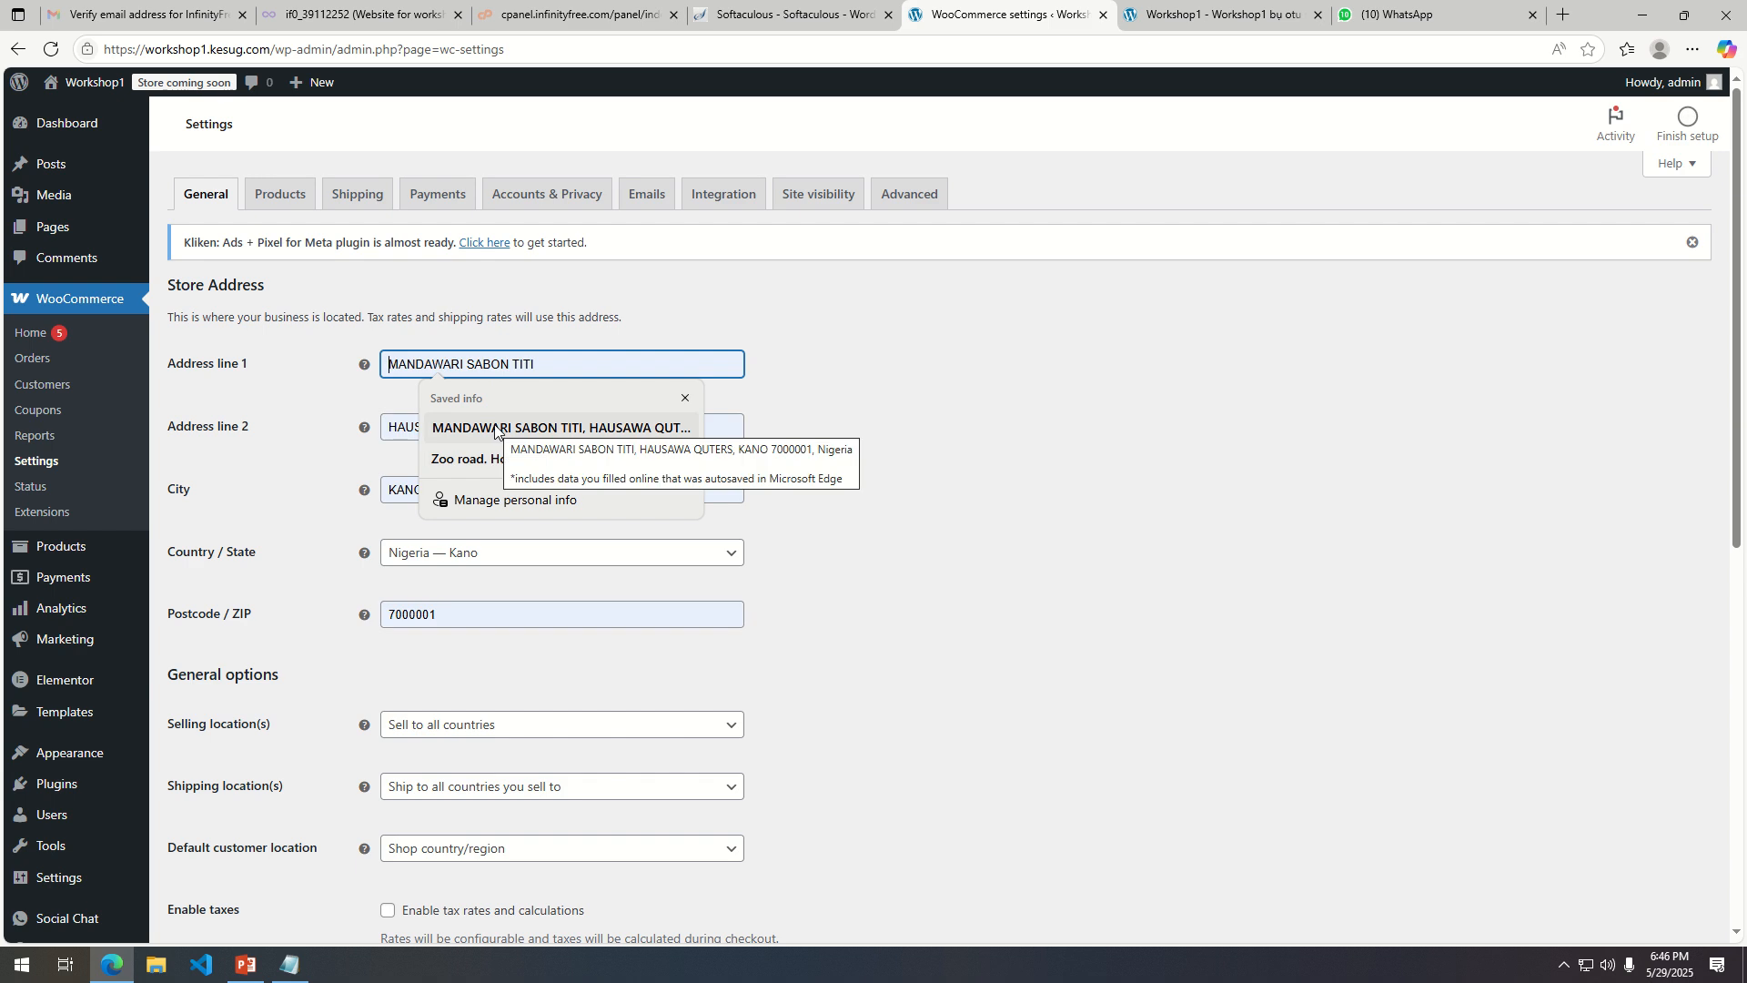
left_click(535, 427)
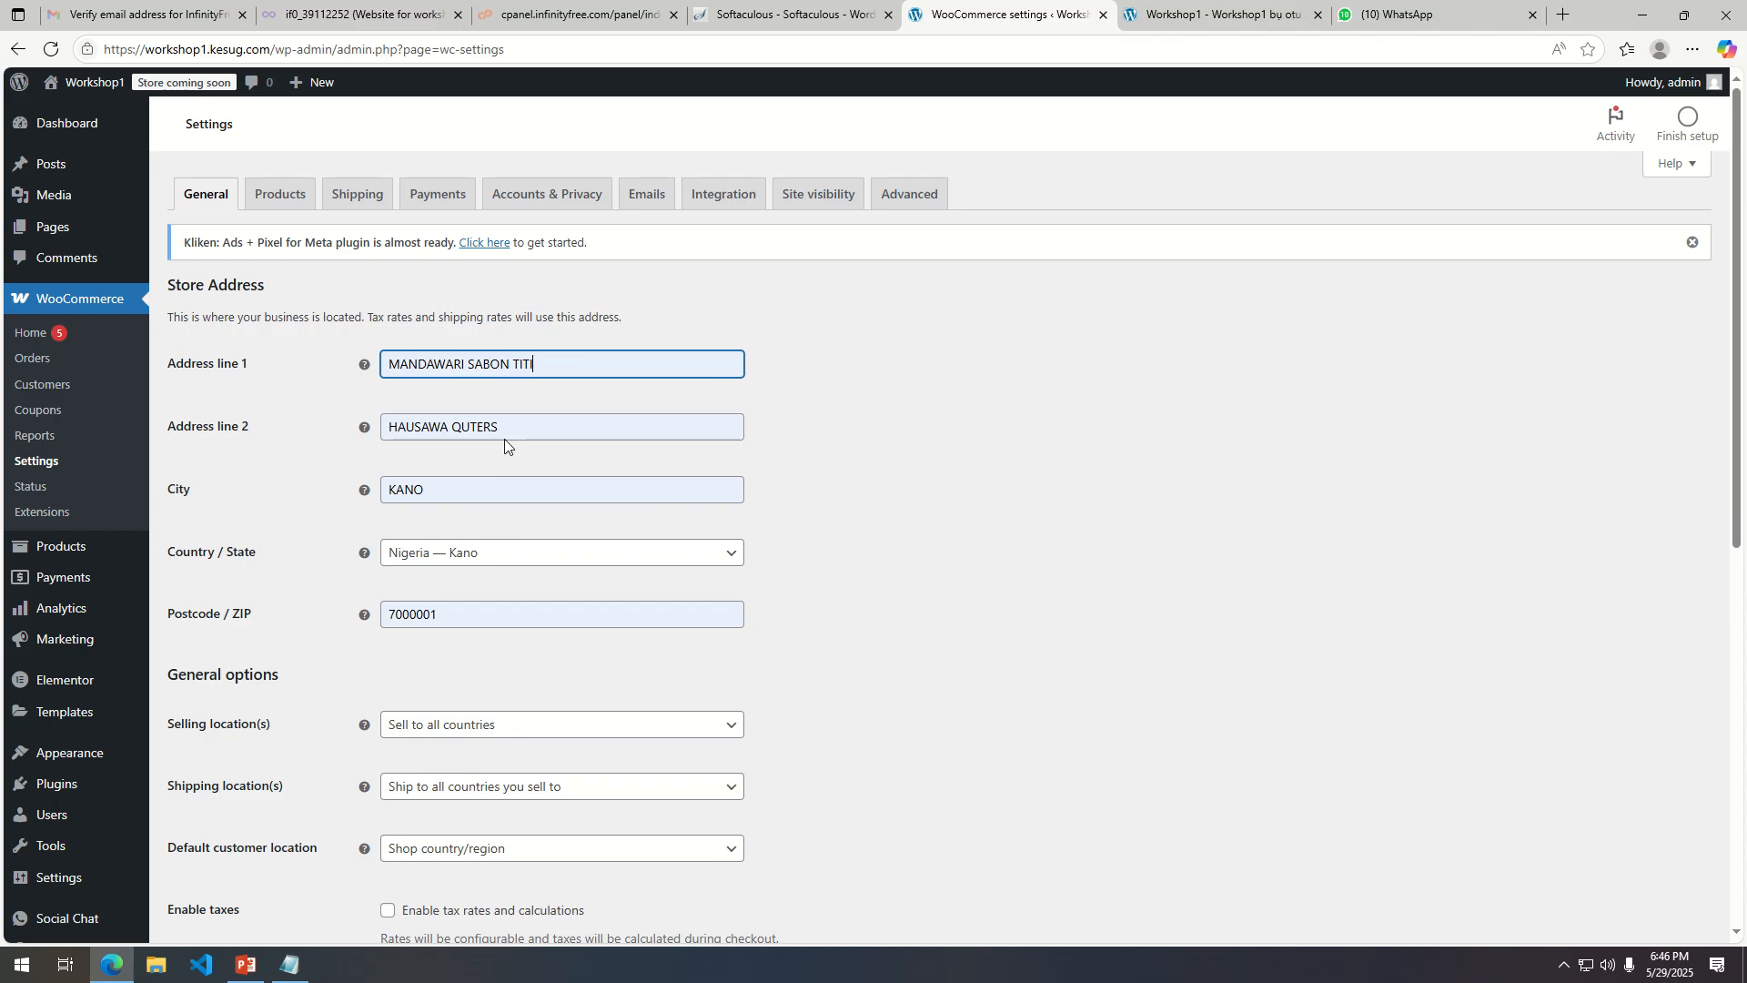
Clear the Address line 2 field of the store address.
scroll(533, 631, "down", 2)
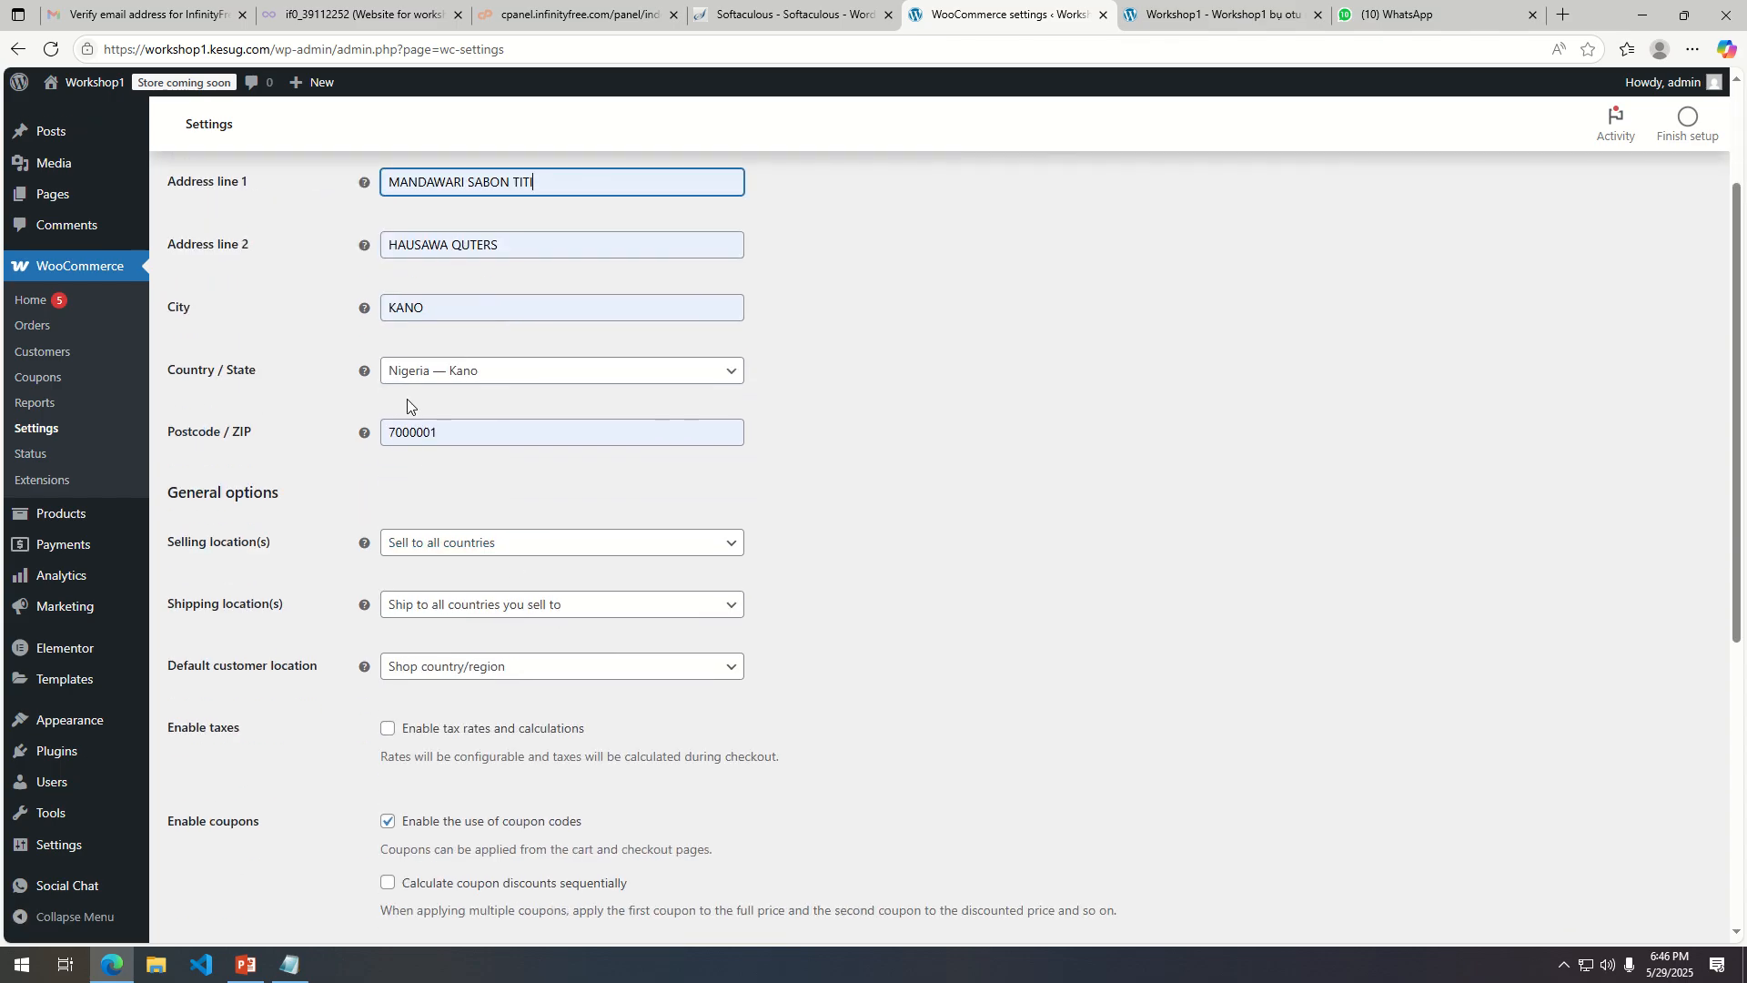
double_click(484, 434)
scroll(417, 295, "up", 1)
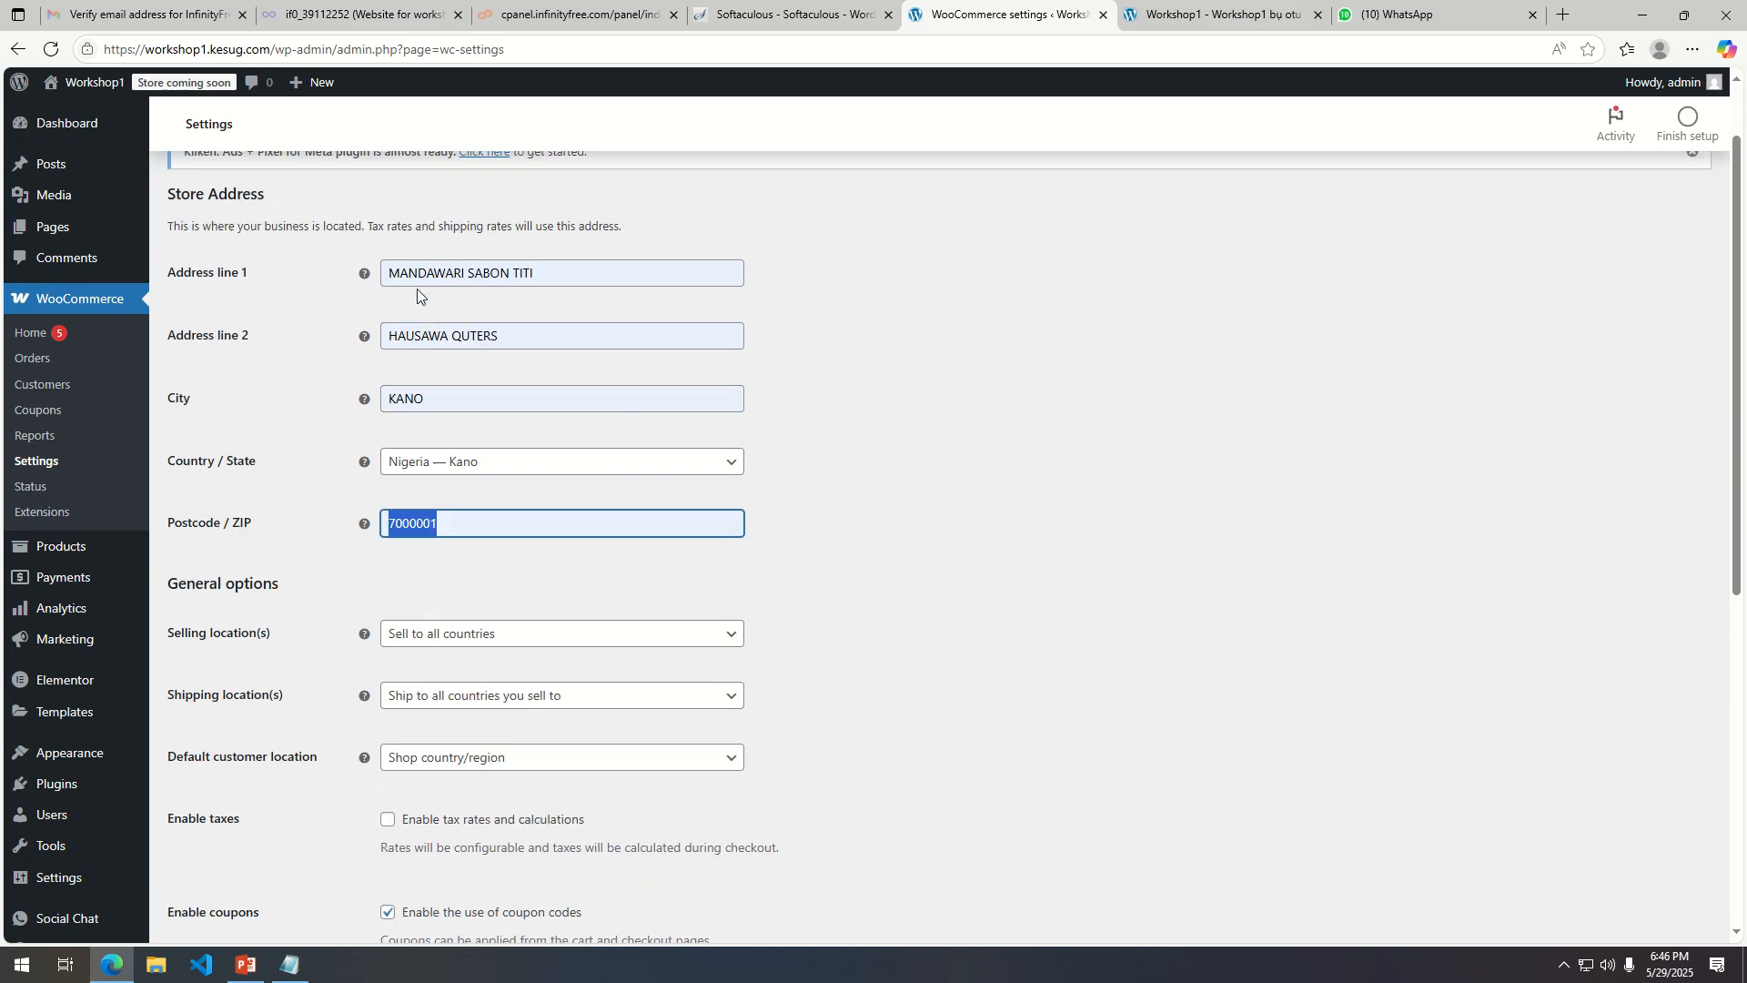
triple_click(501, 336)
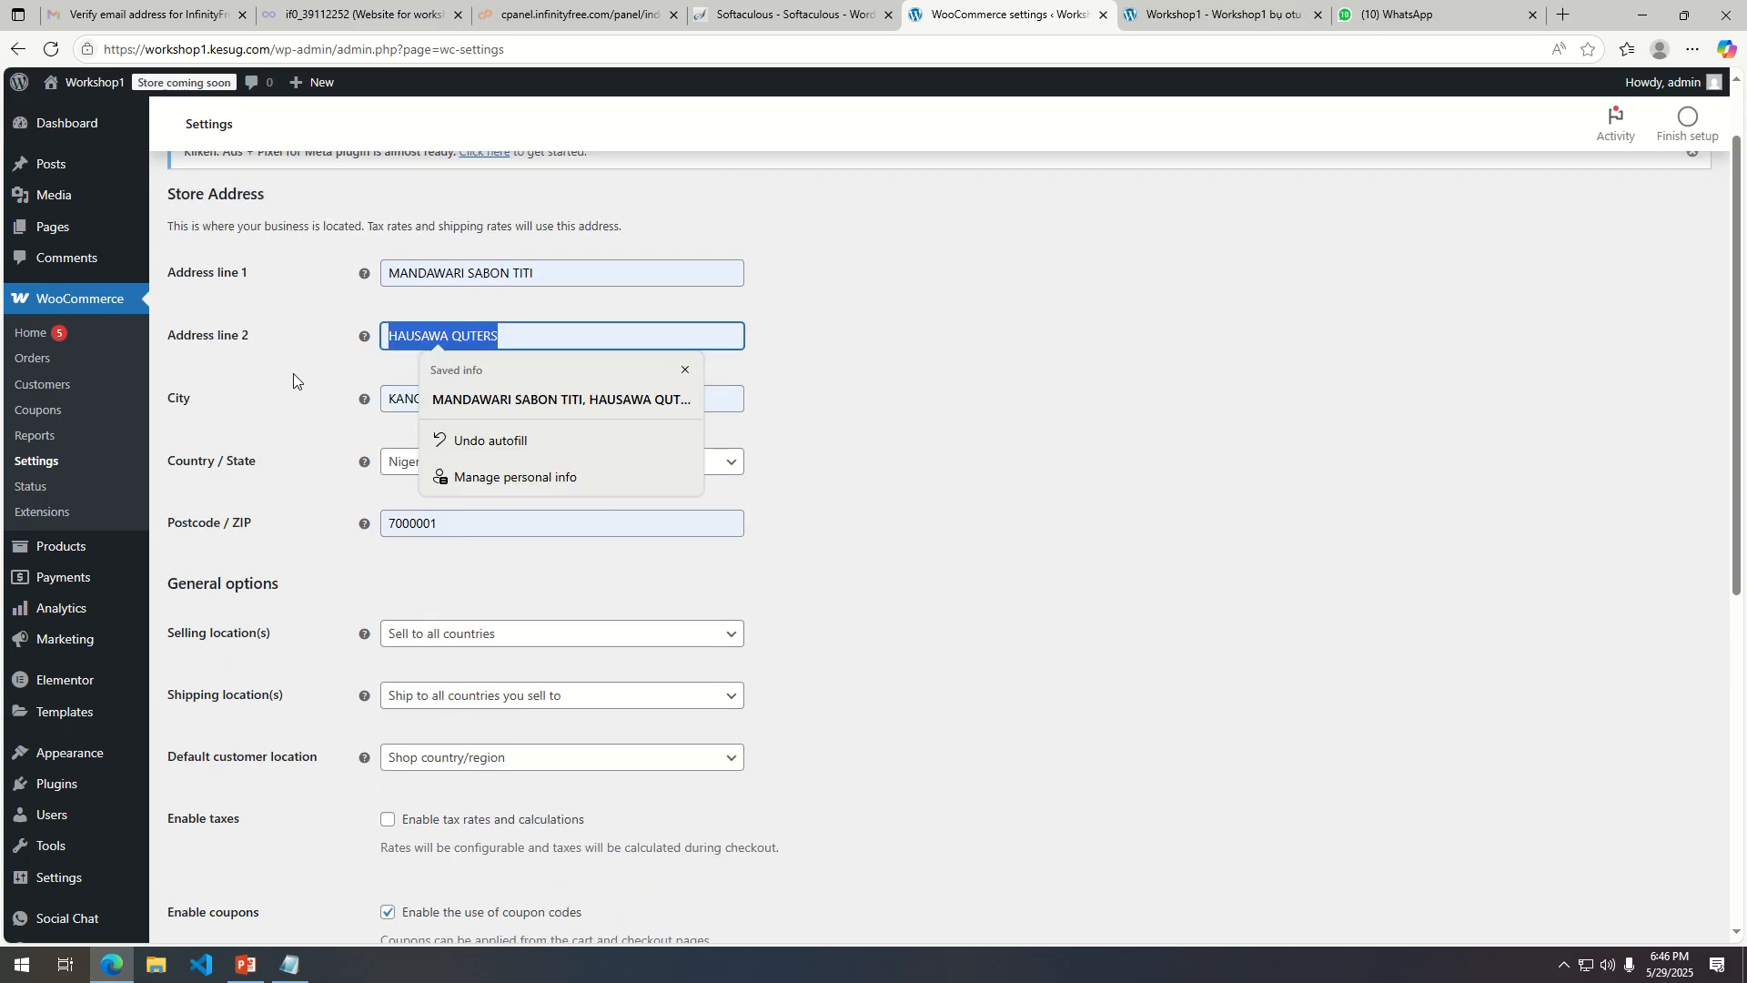
key("BackSpace")
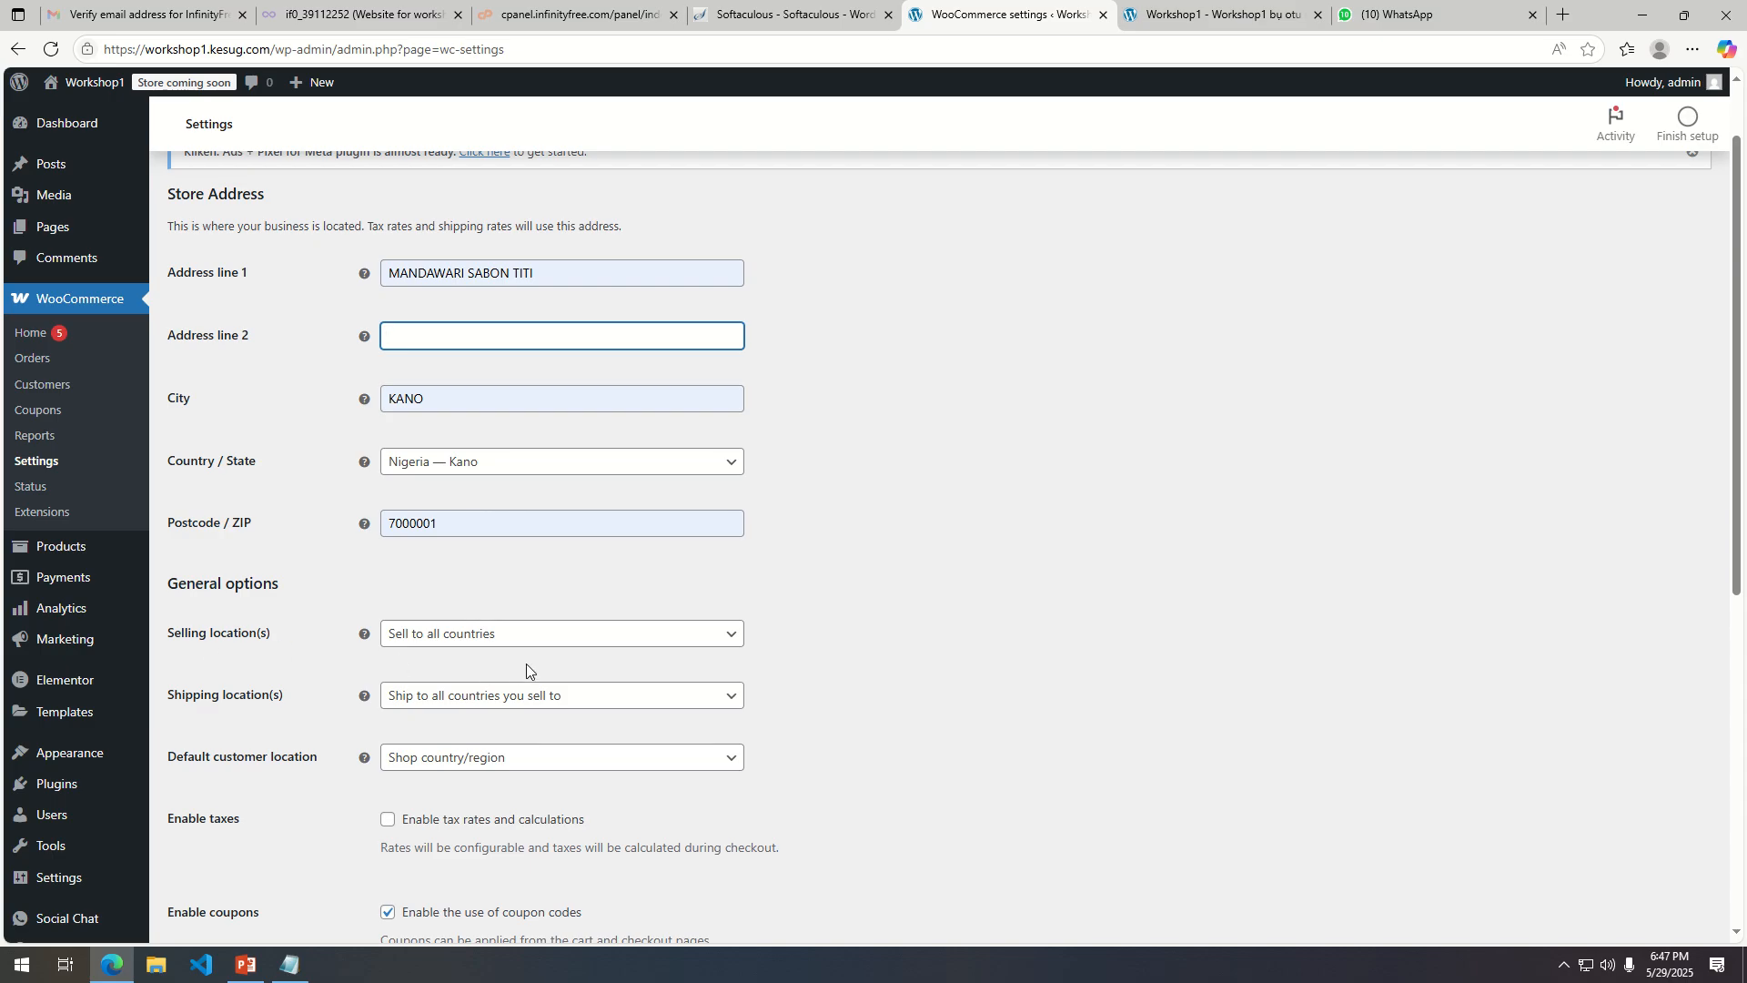
Keep selling to all countries and set shipping locations to Ship to specific countries only.
left_click(540, 641)
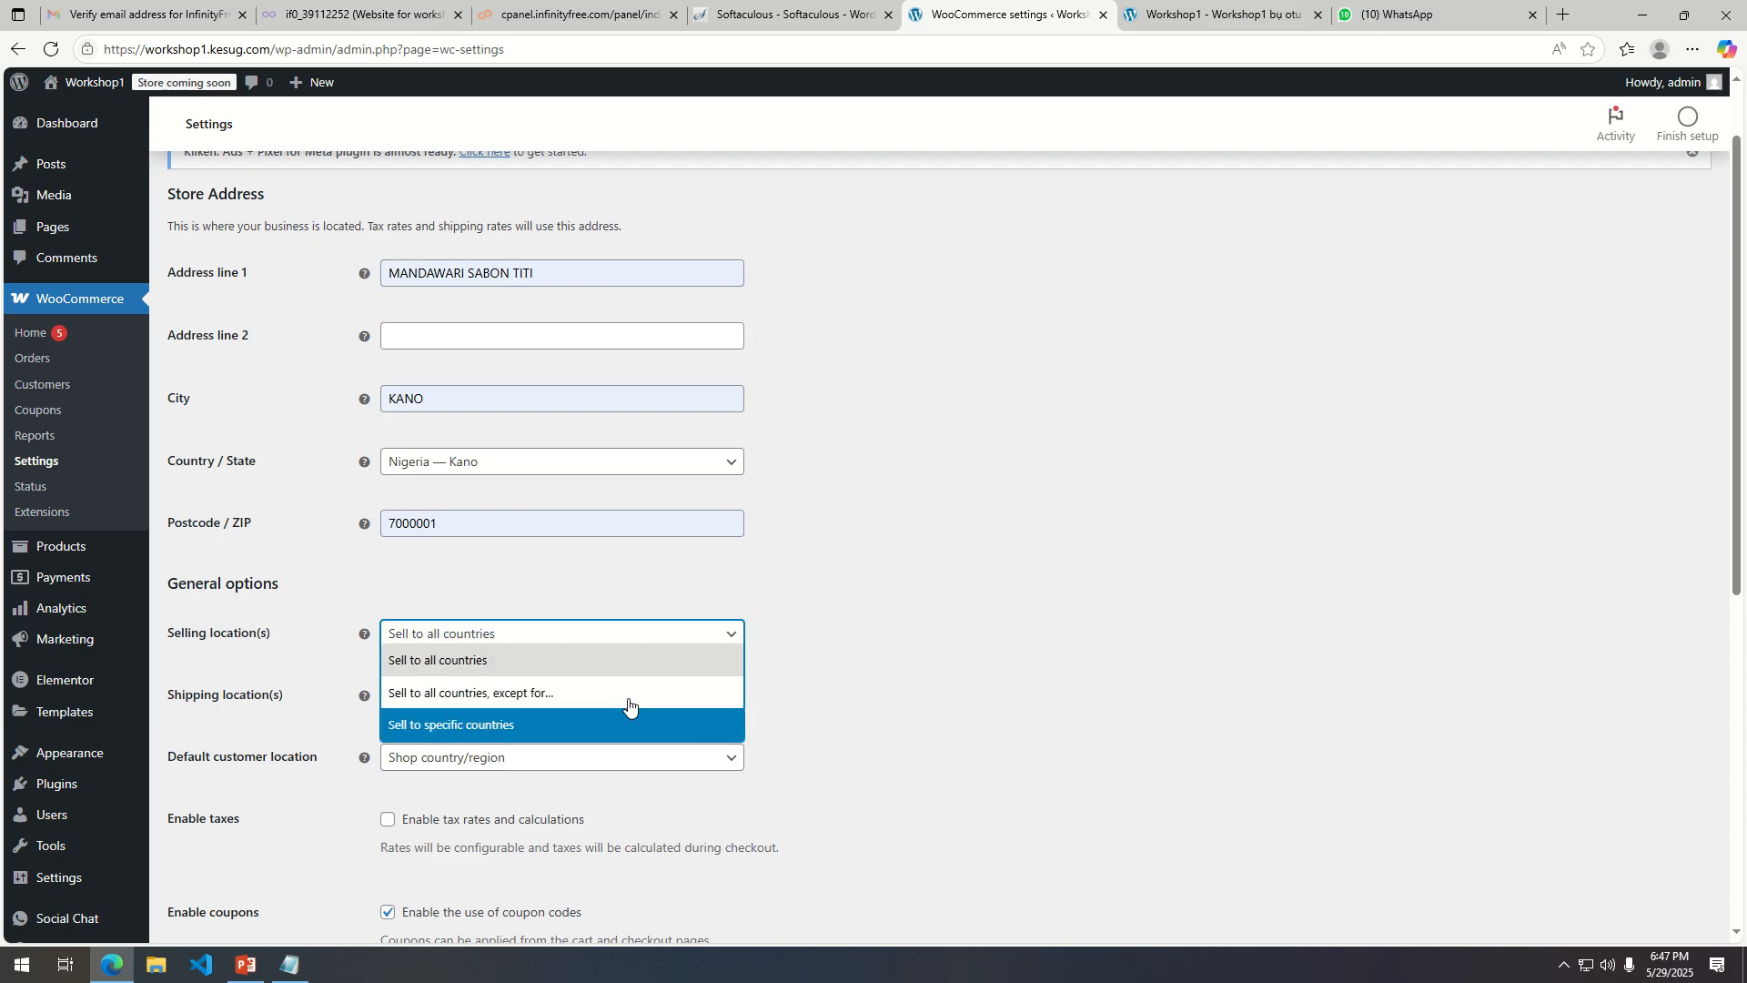
left_click(516, 661)
scroll(559, 691, "down", 2)
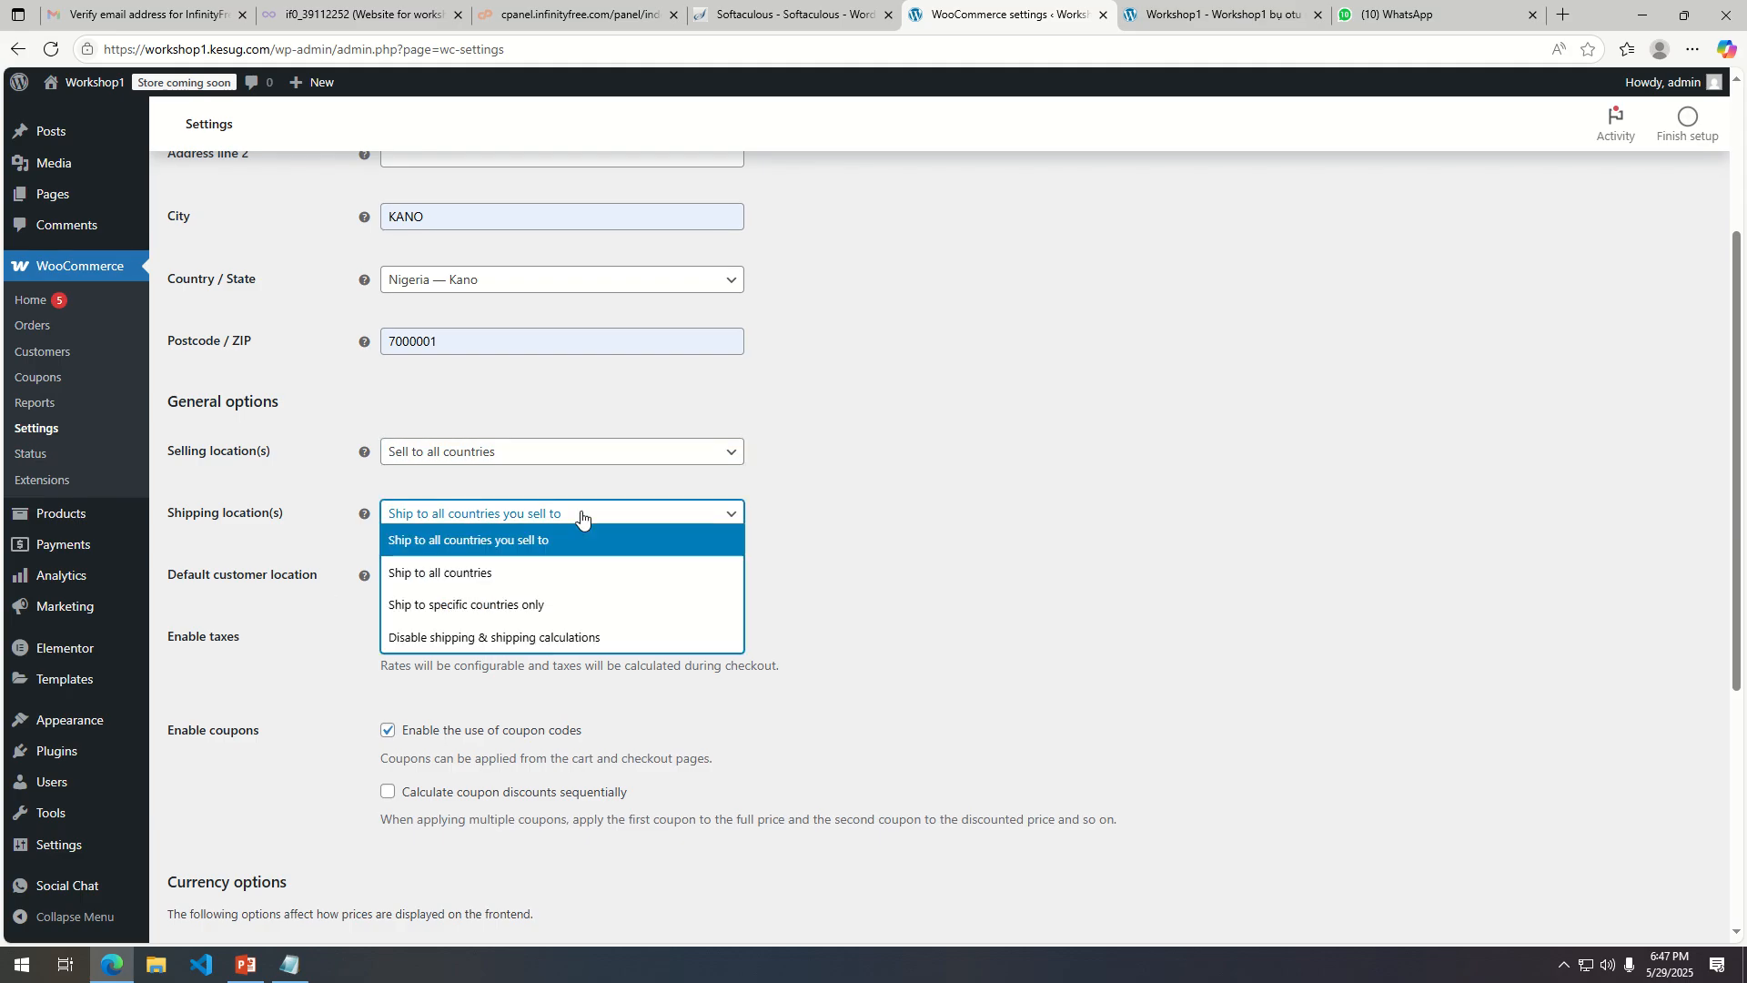
left_click(533, 527)
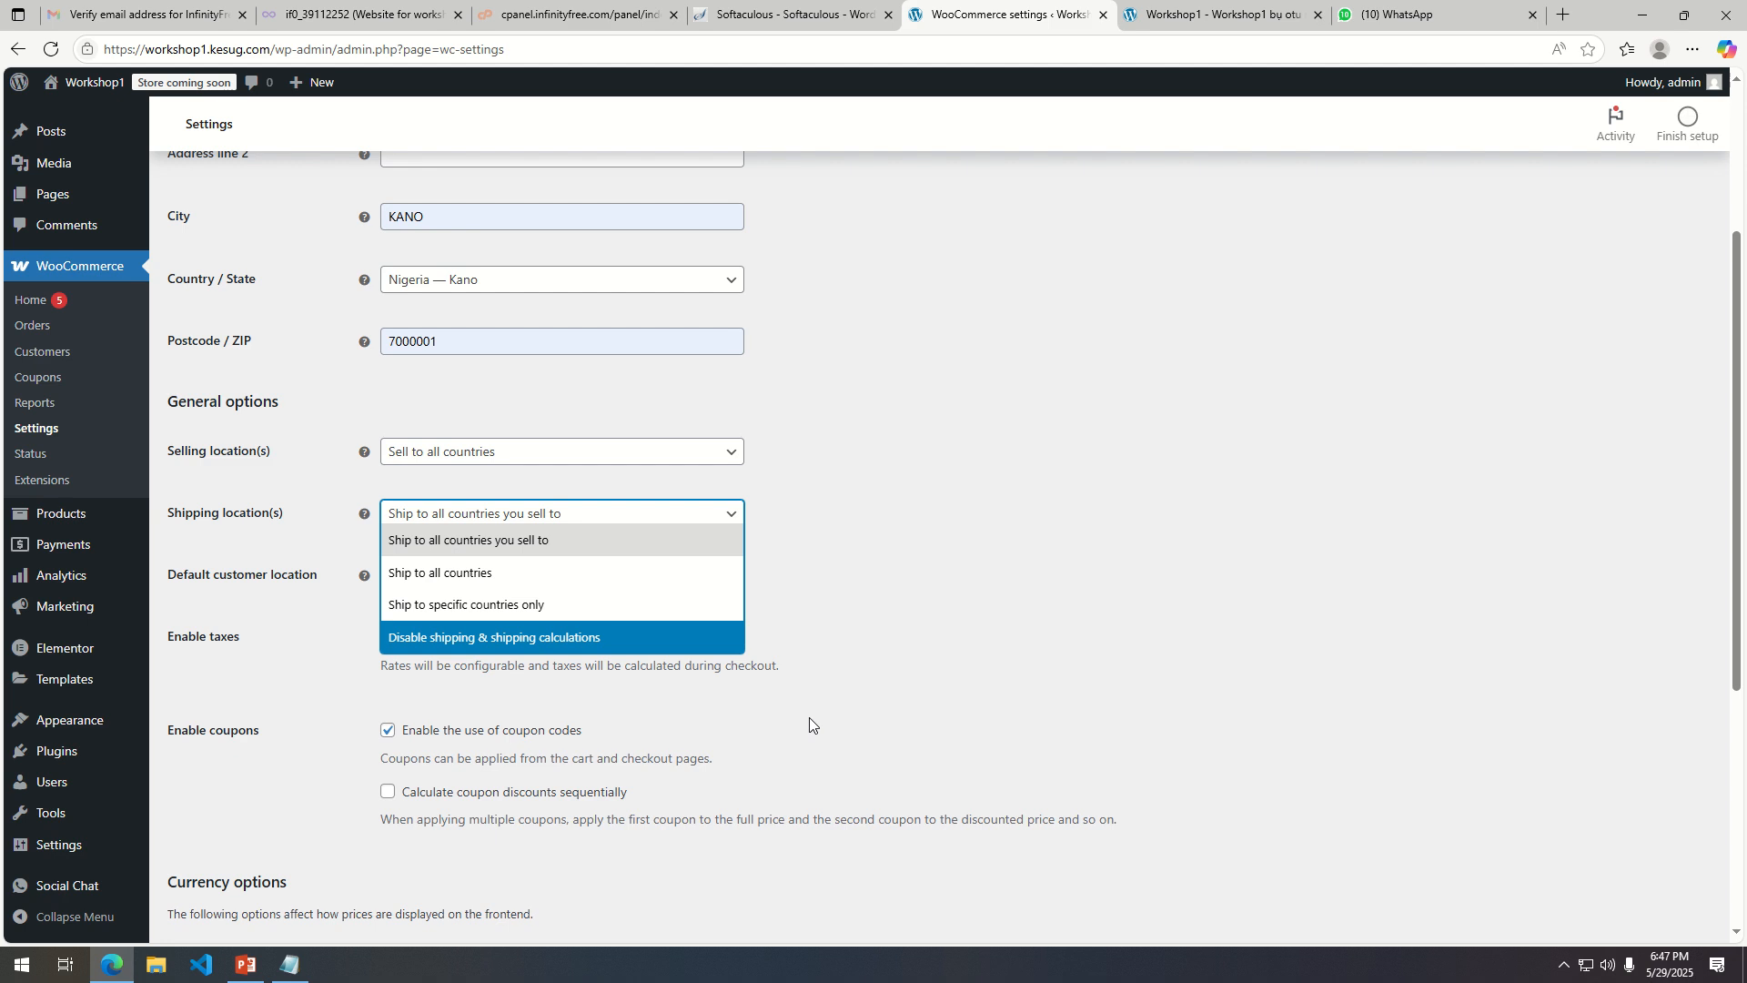
left_click(543, 606)
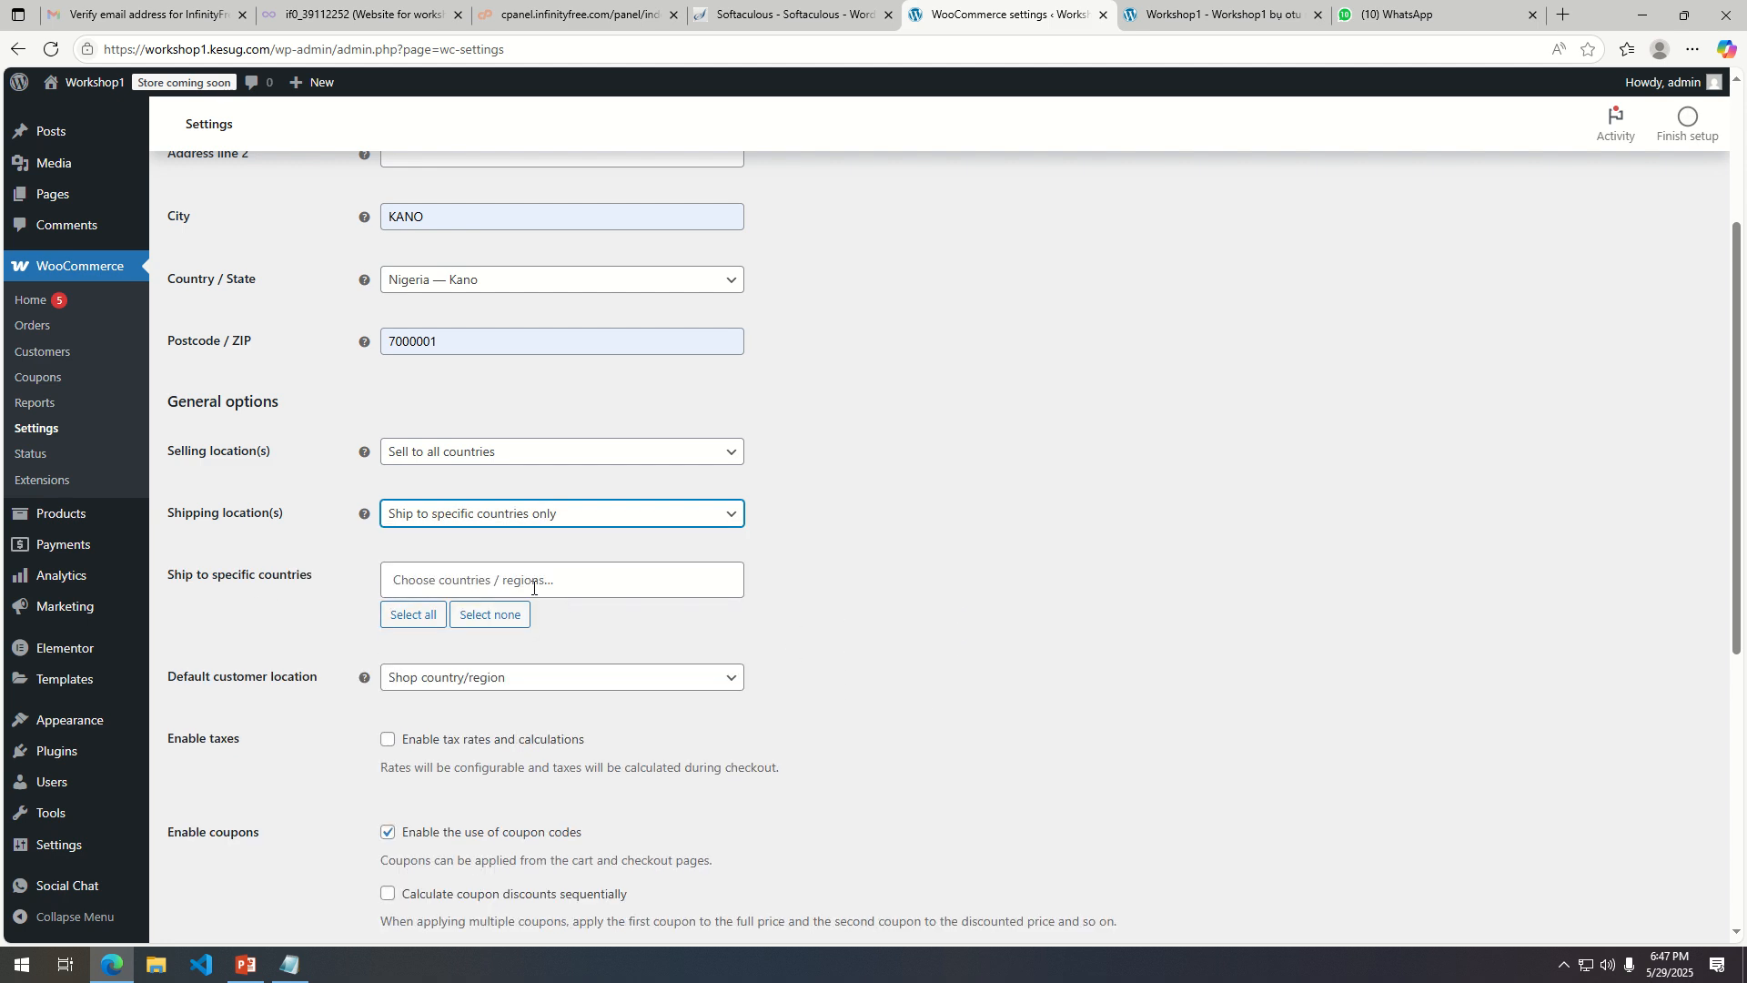
left_click(625, 515)
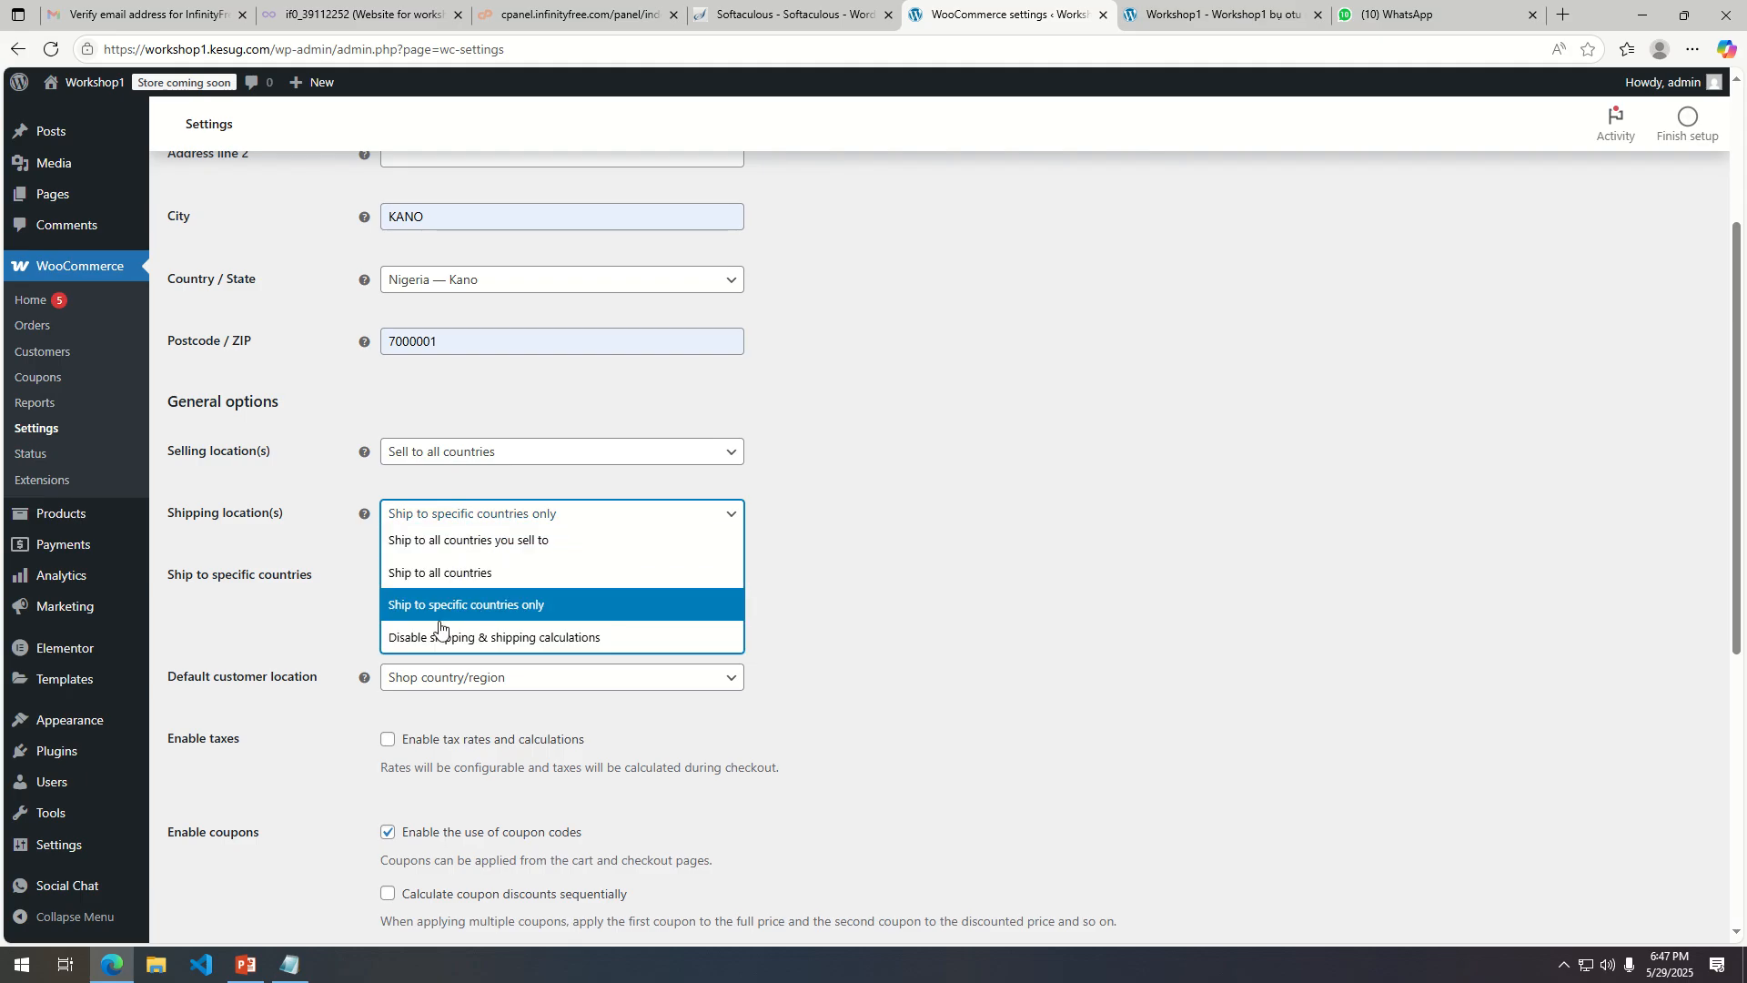
left_click(967, 635)
Add Nigeria as the specific country to ship to.
left_click(587, 583)
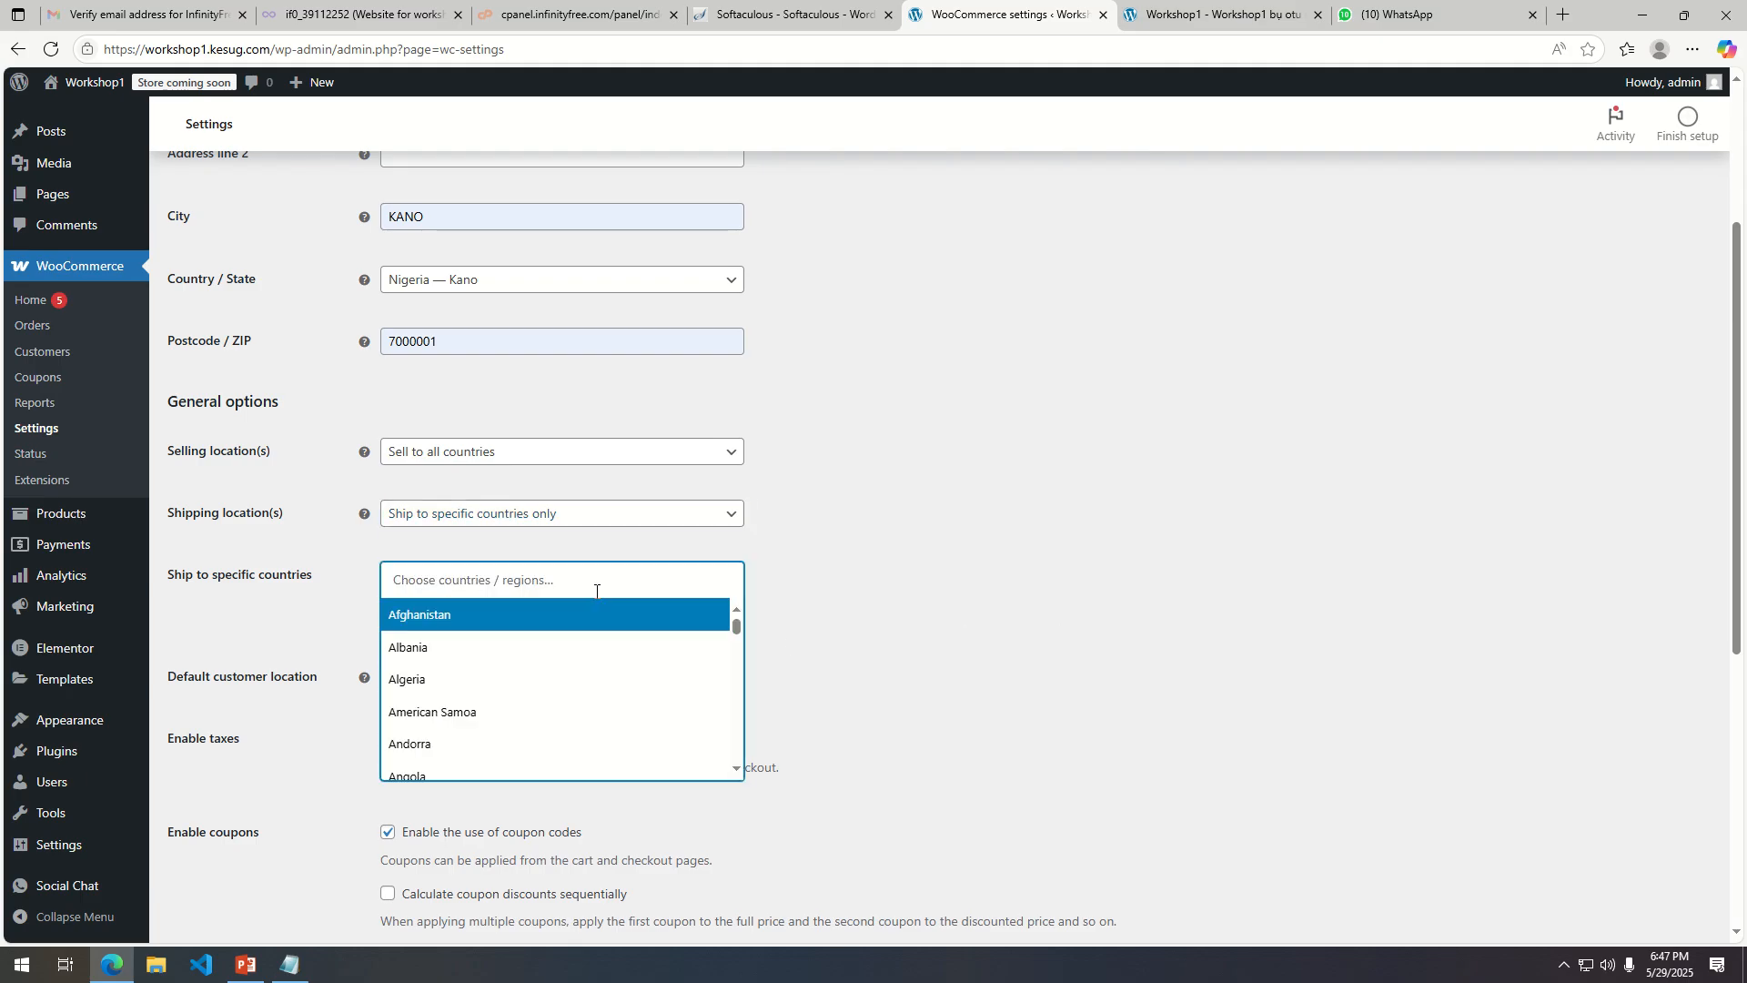
scroll(496, 692, "down", 15)
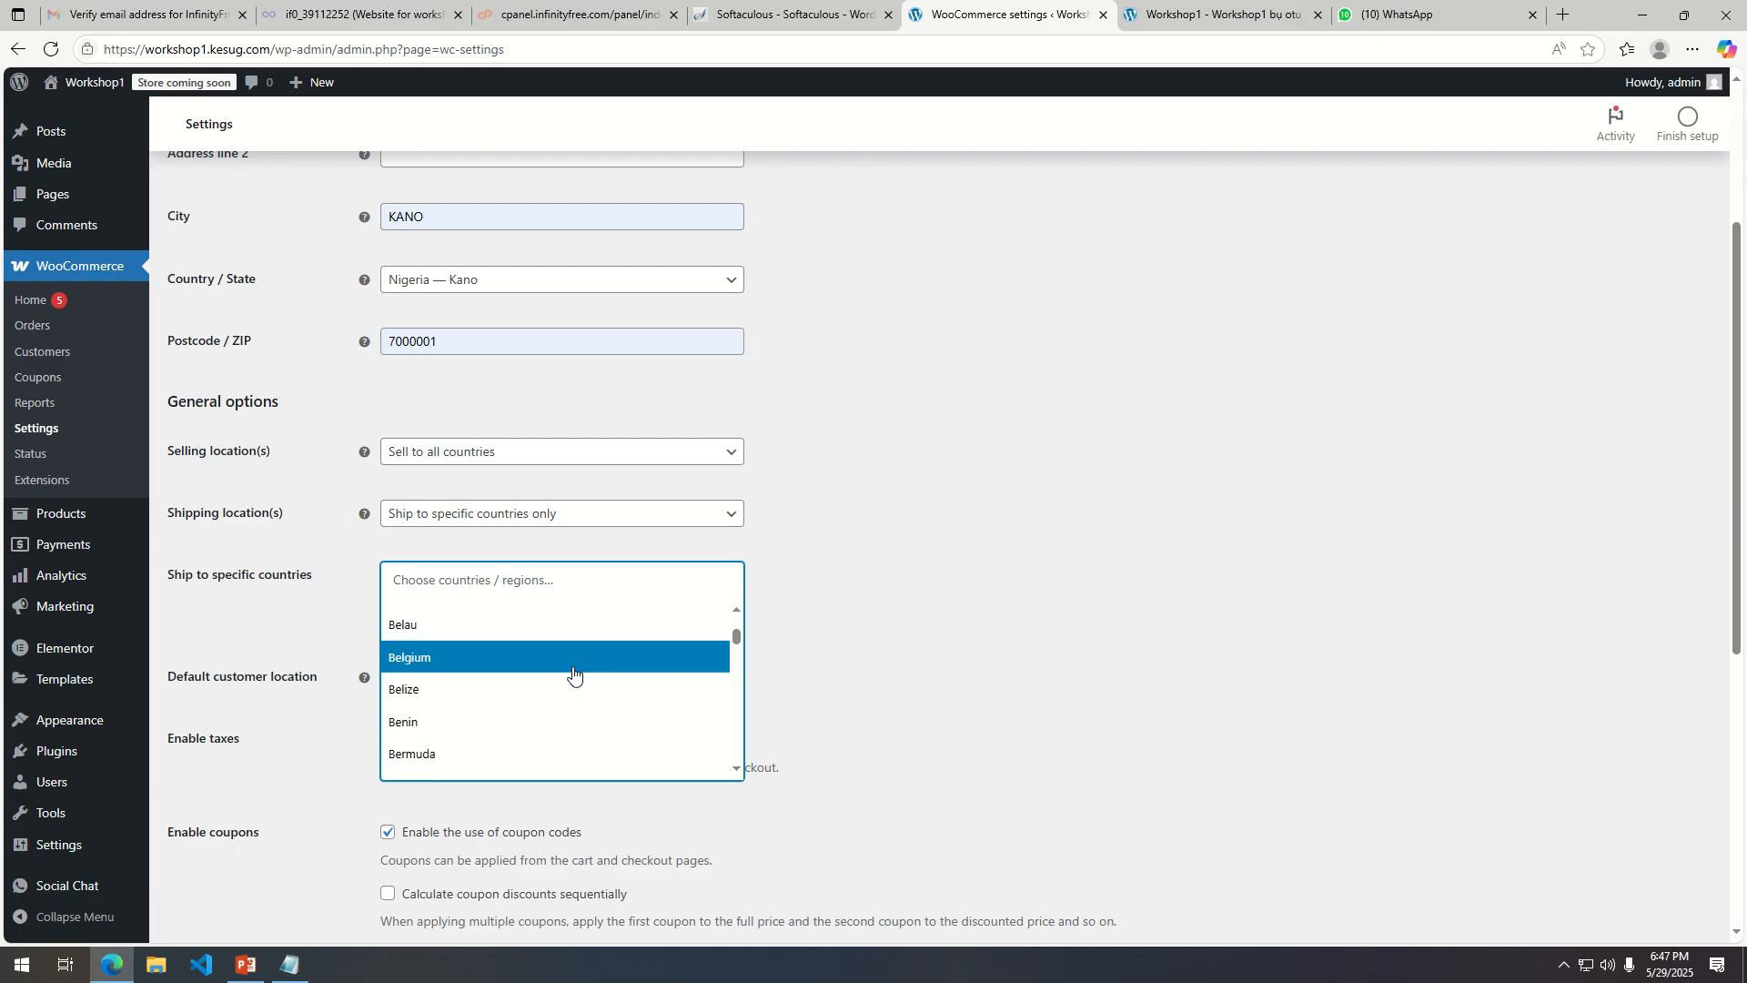
scroll(496, 666, "down", 9)
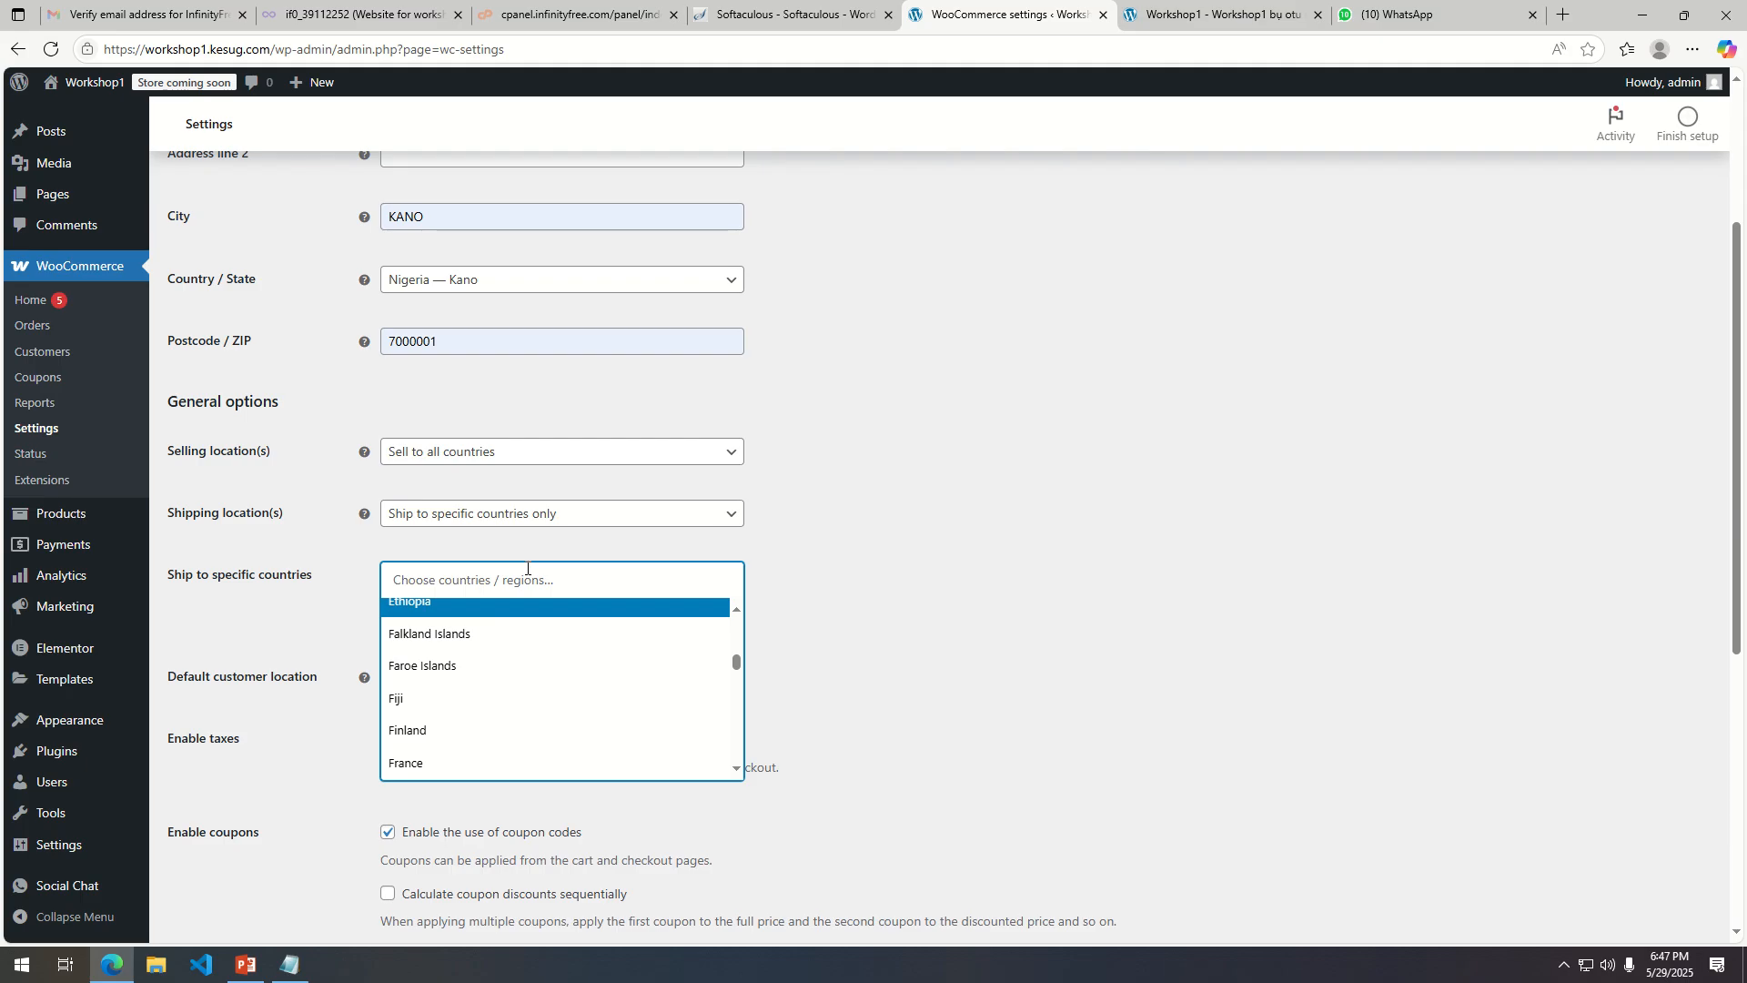
type("nig")
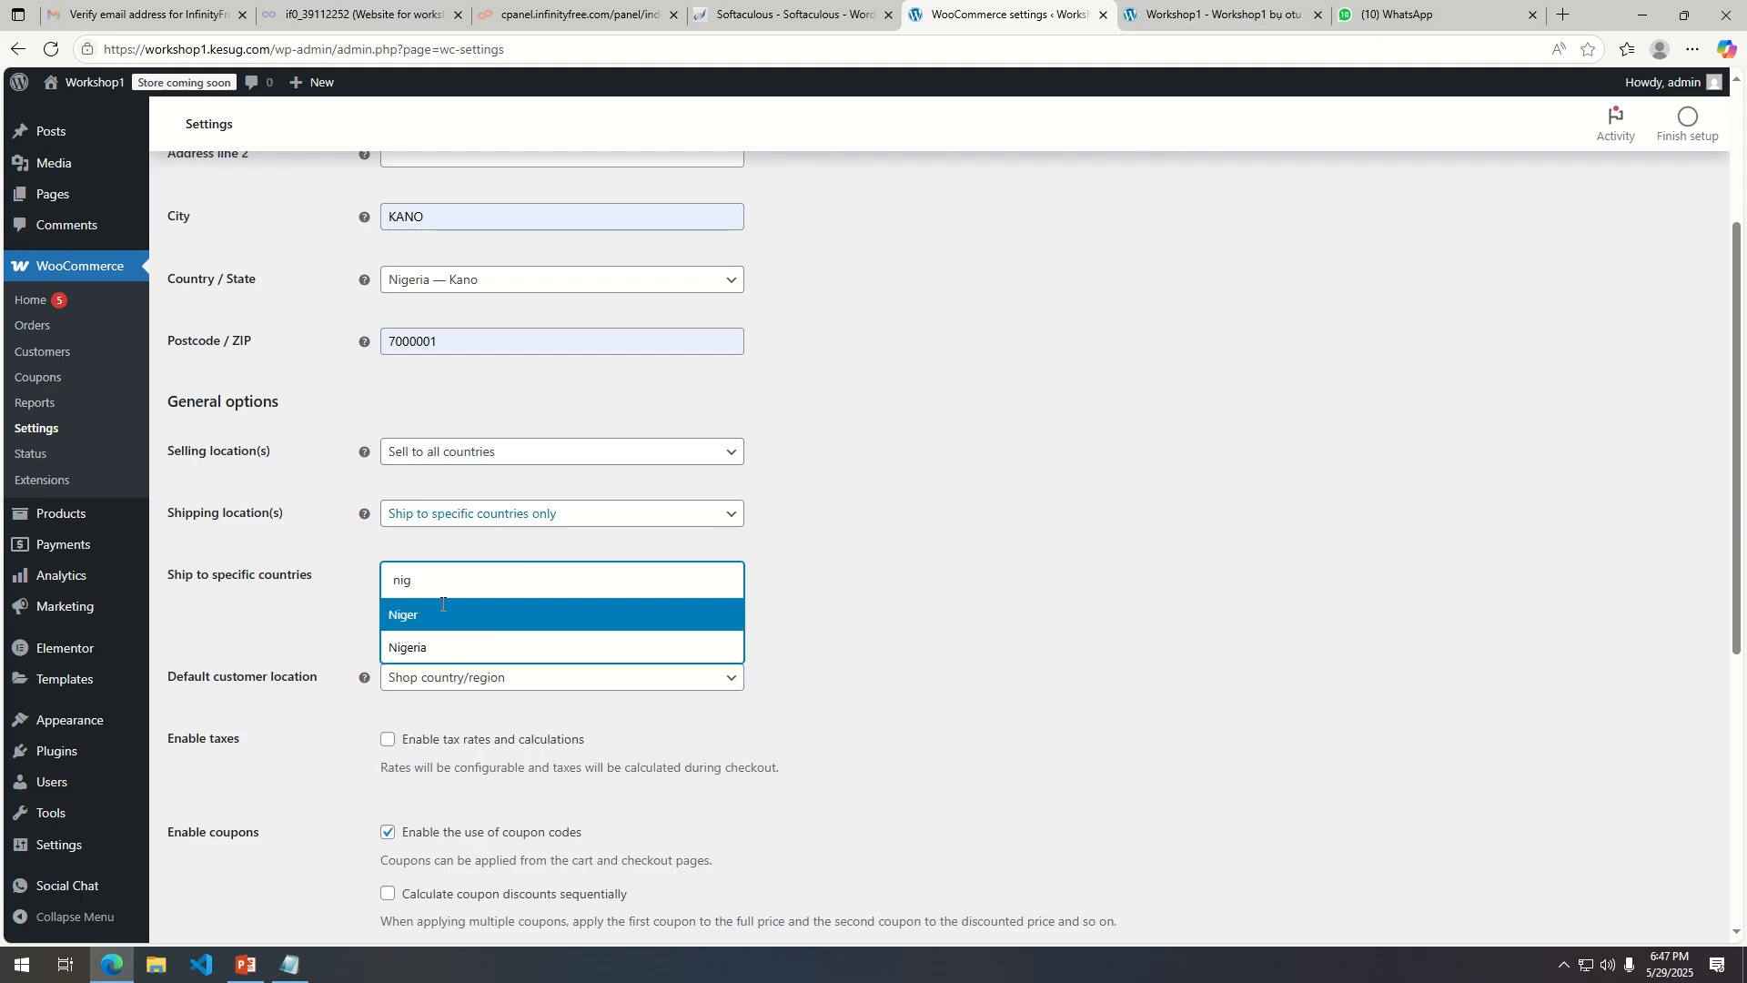
left_click(435, 648)
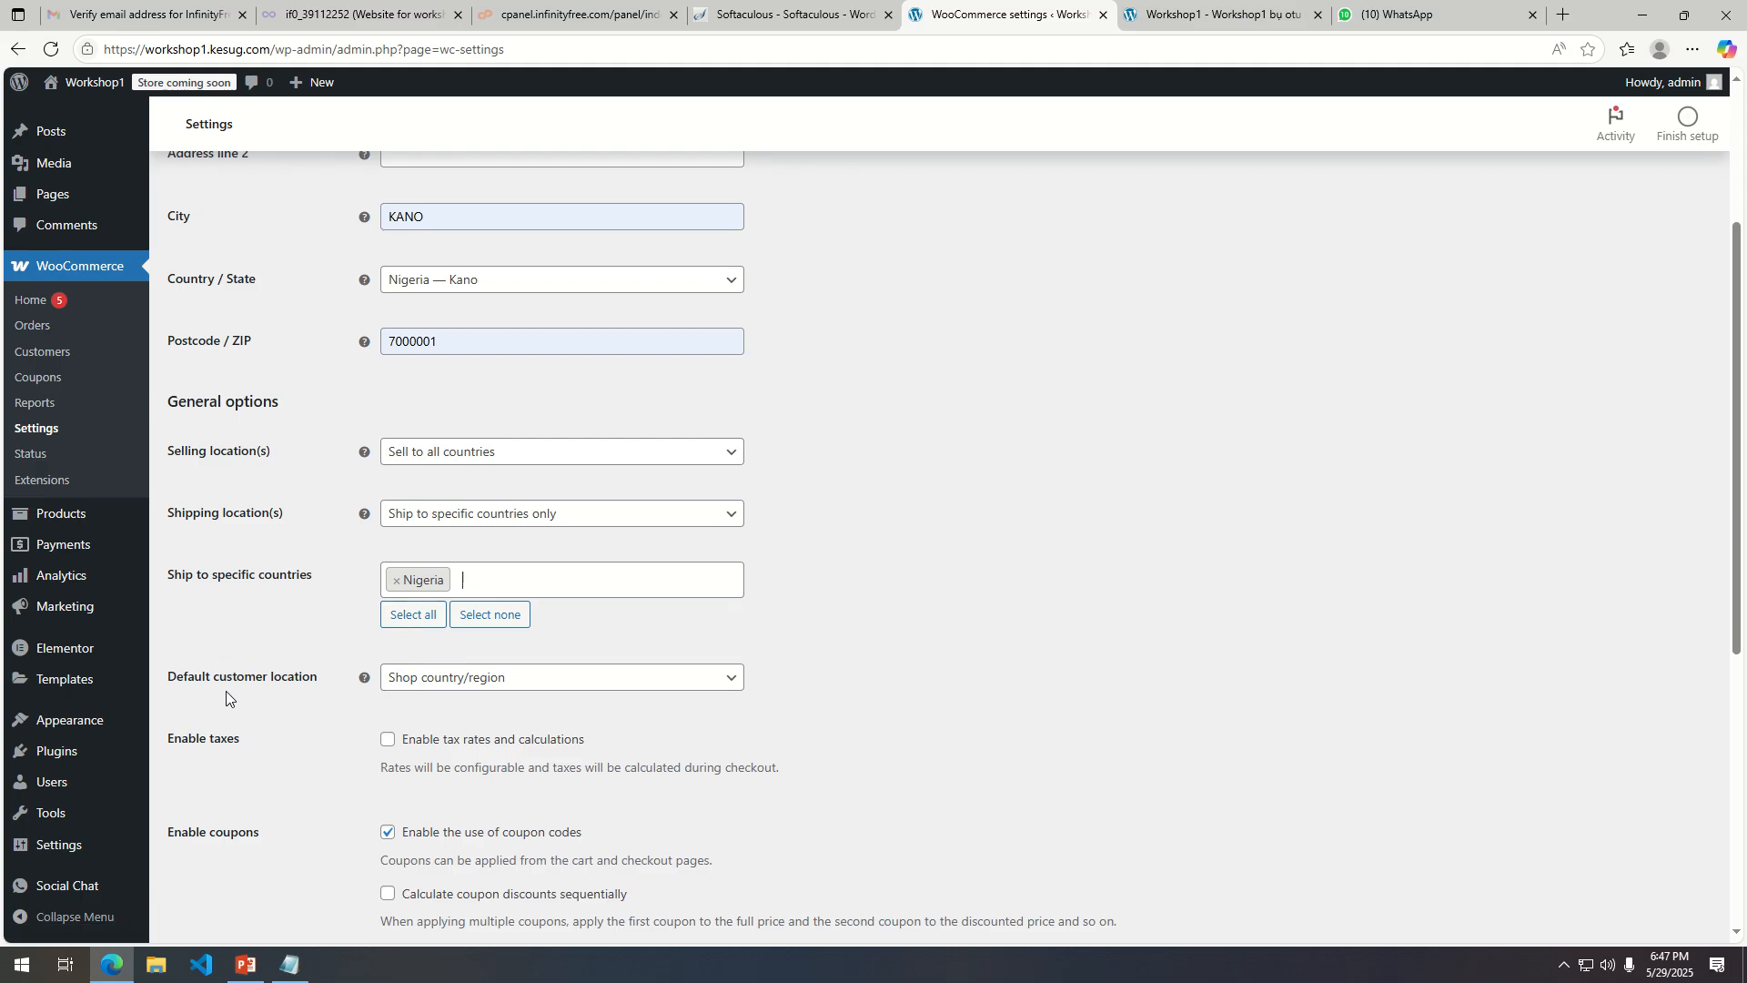
Keep the default customer location as Shop country/region and disable the use of coupon codes.
left_click(624, 689)
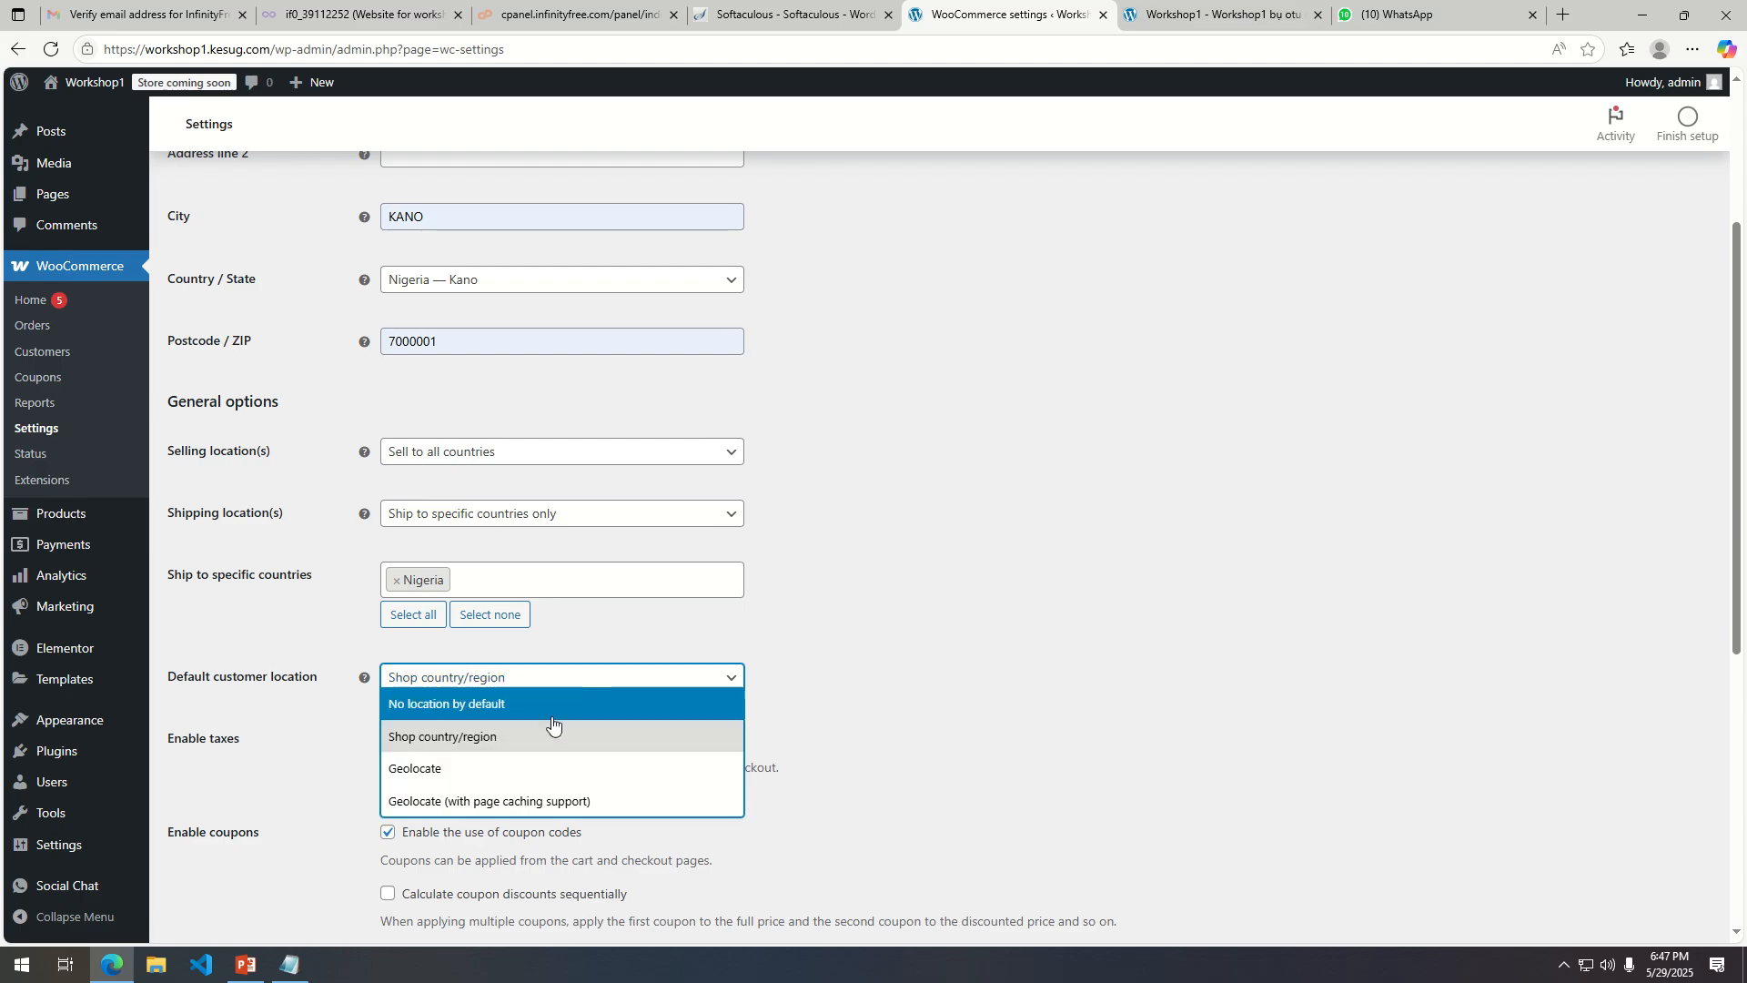
left_click(656, 732)
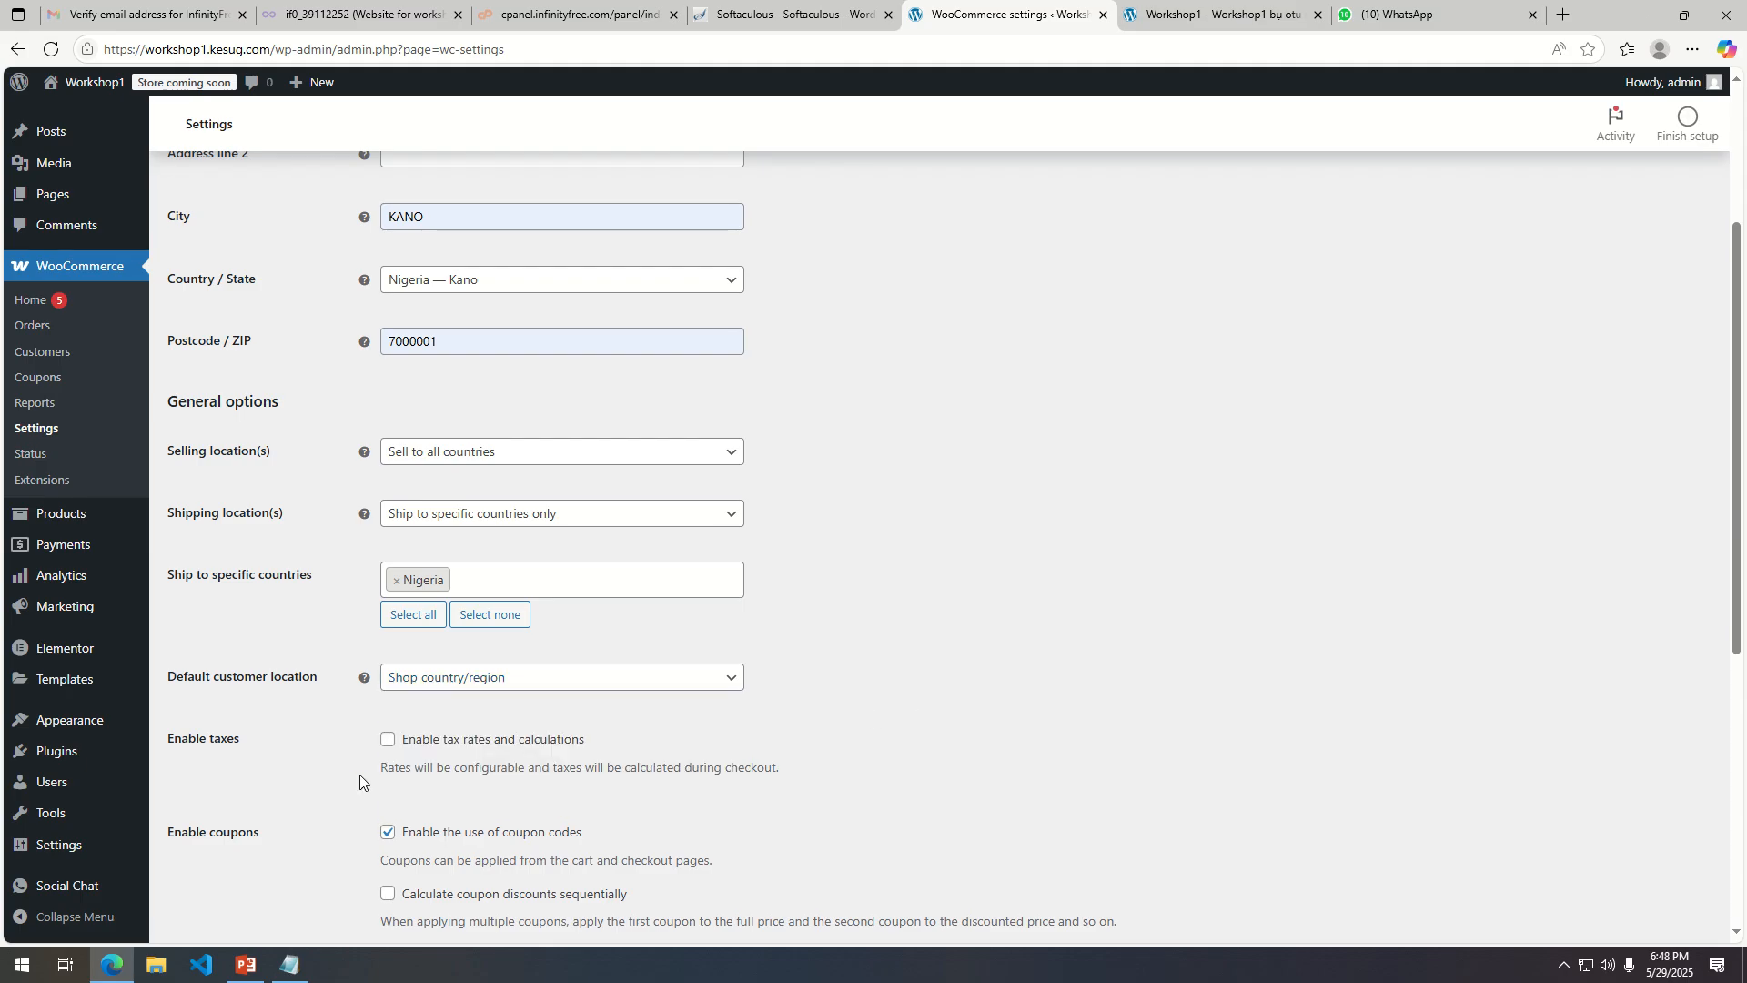
scroll(514, 757, "down", 1)
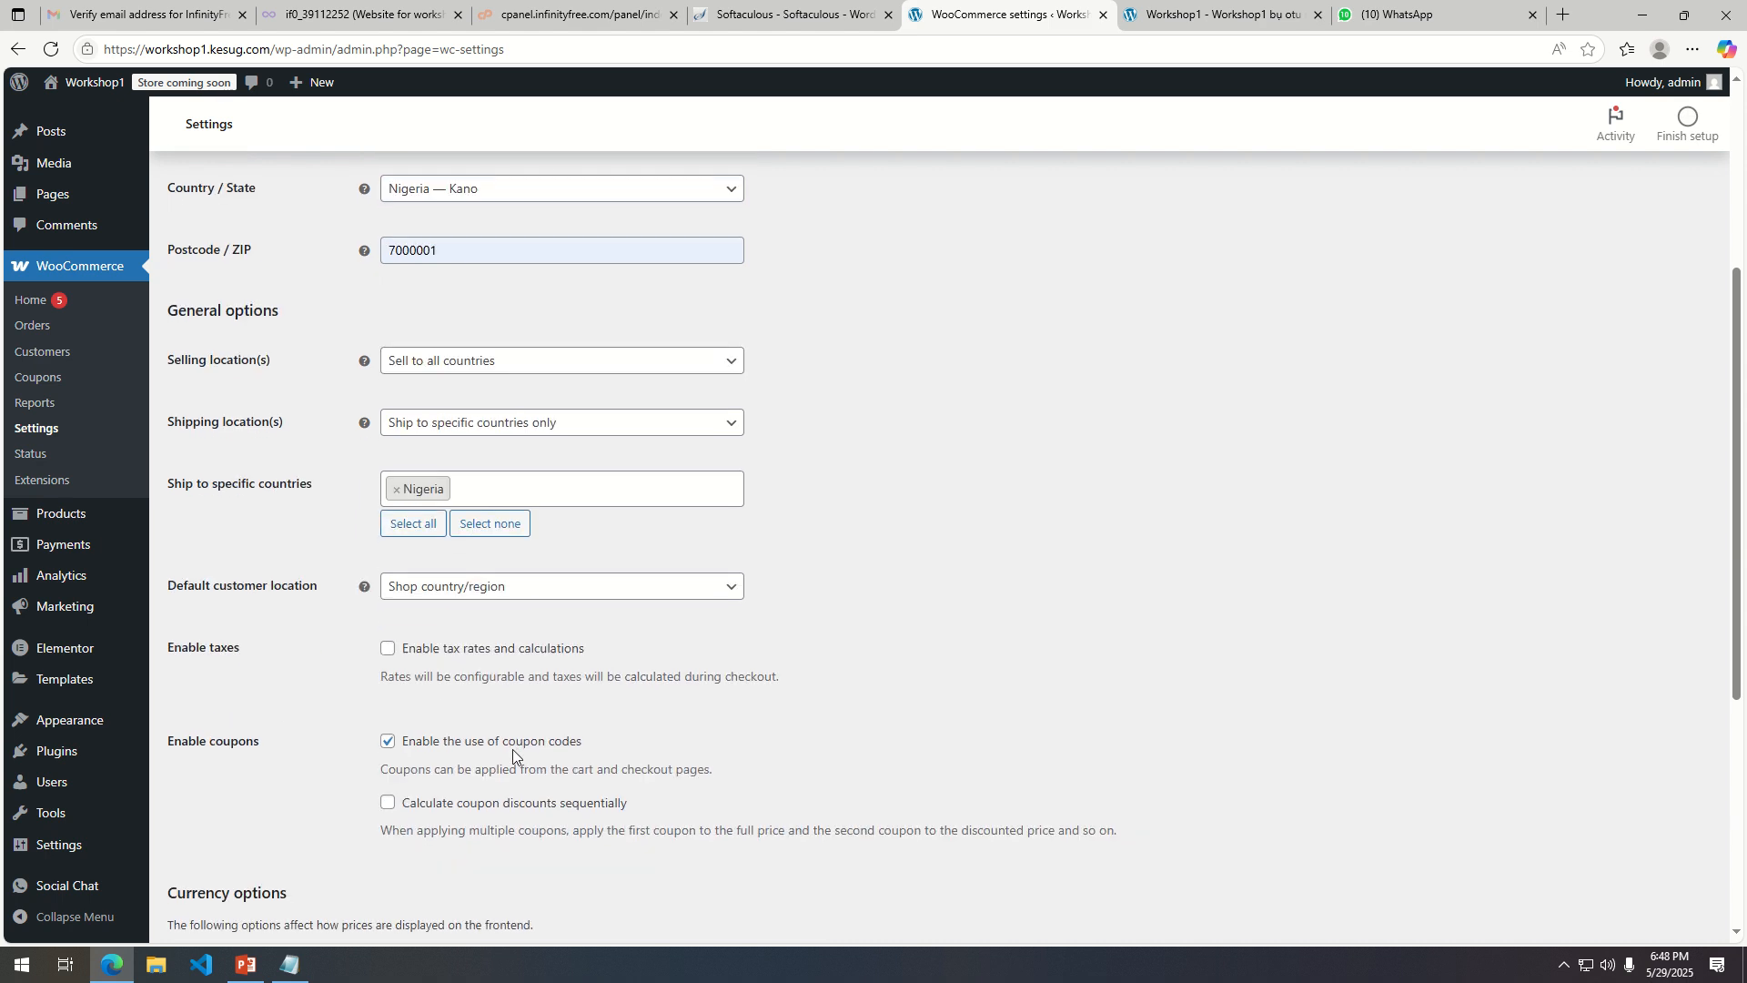
scroll(228, 759, "down", 3)
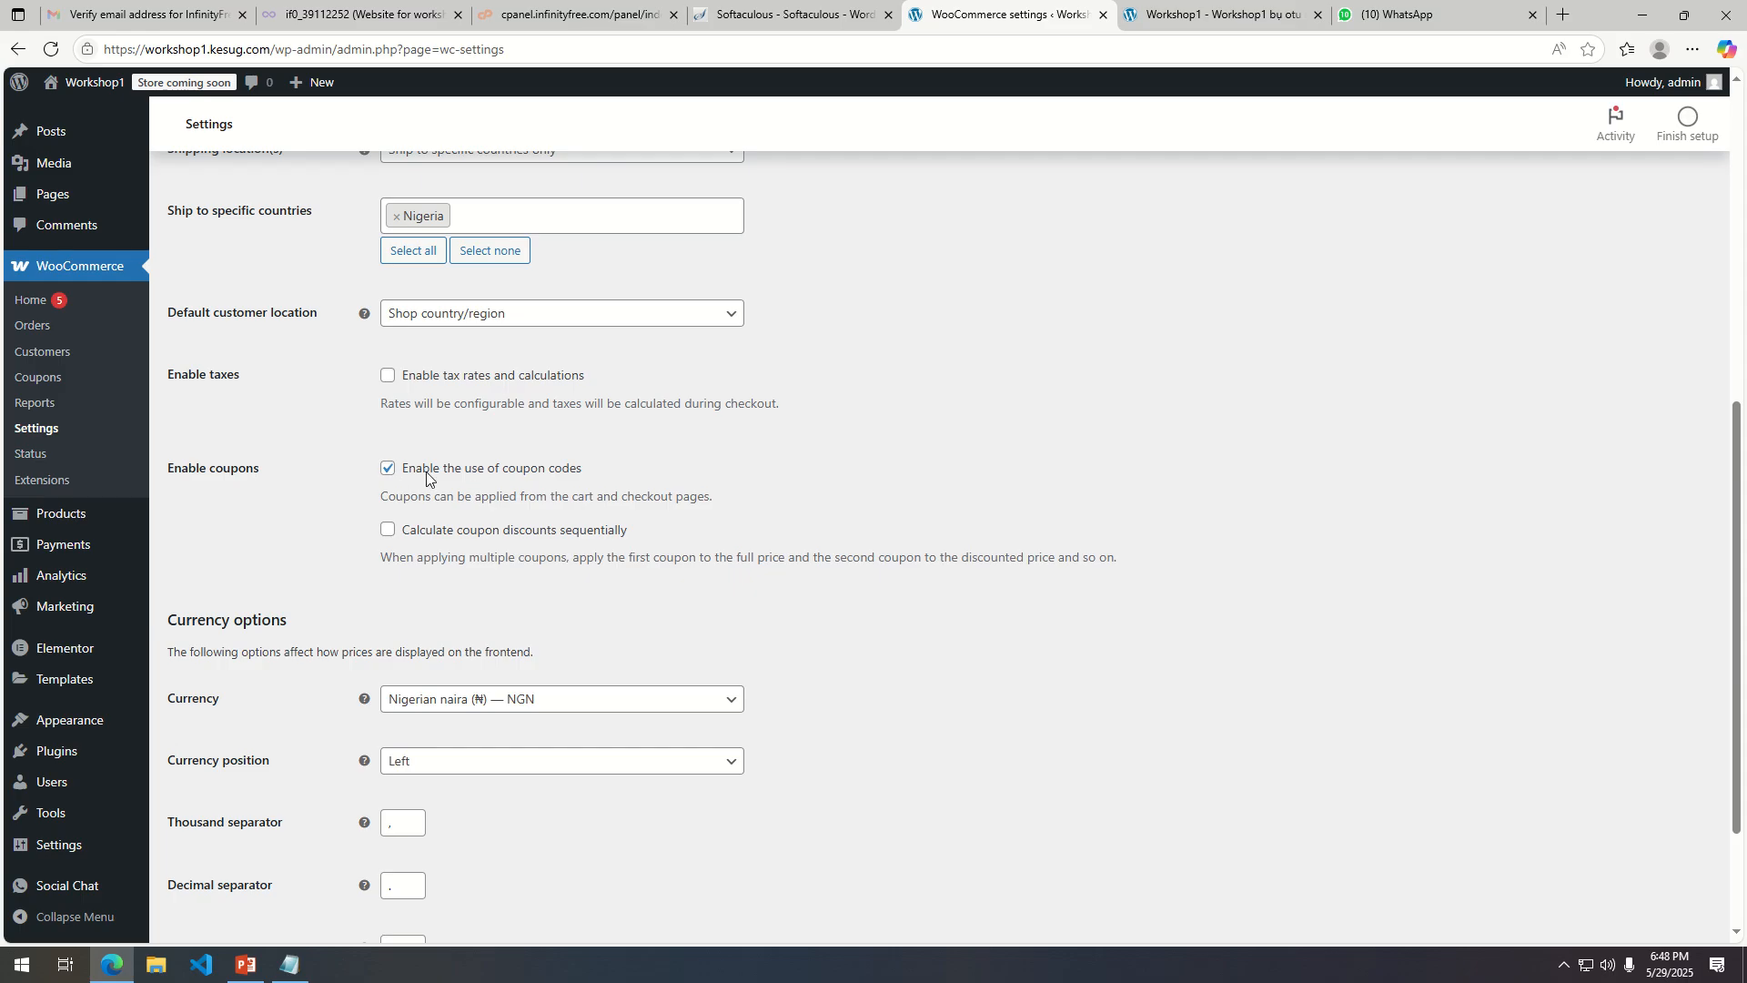
left_click(389, 468)
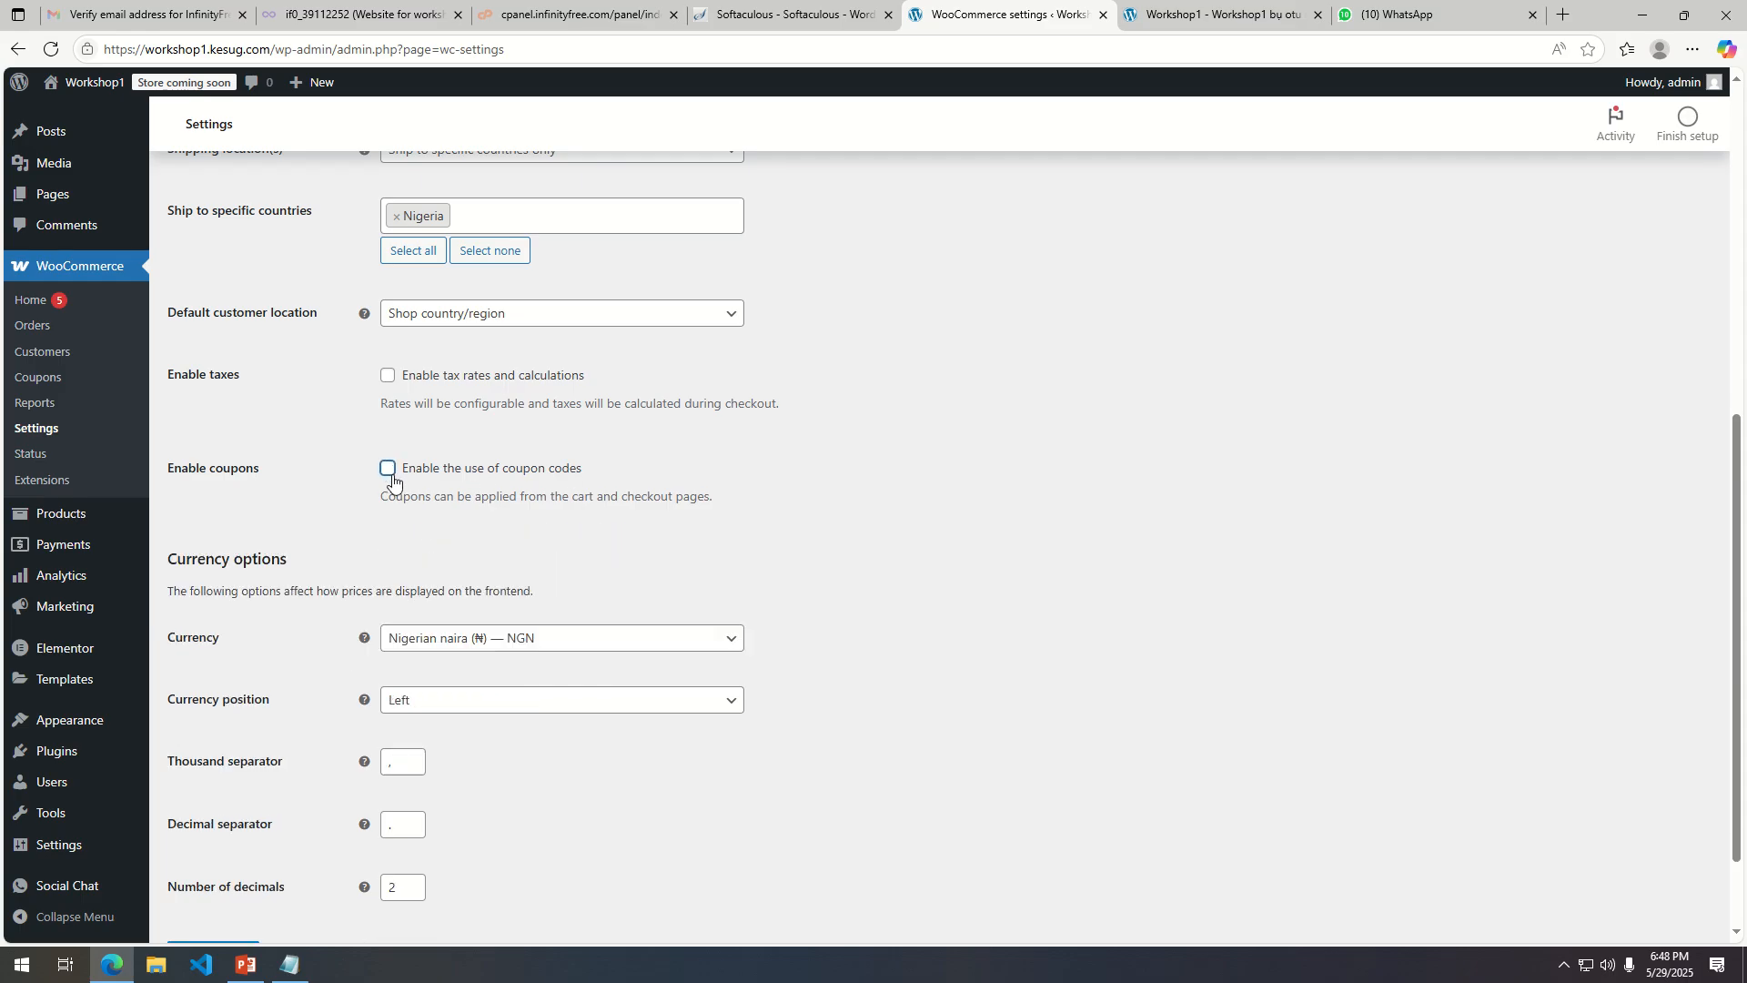
Browse the currency list, keeping Nigerian naira (₦) — NGN as the store currency.
scroll(297, 472, "down", 2)
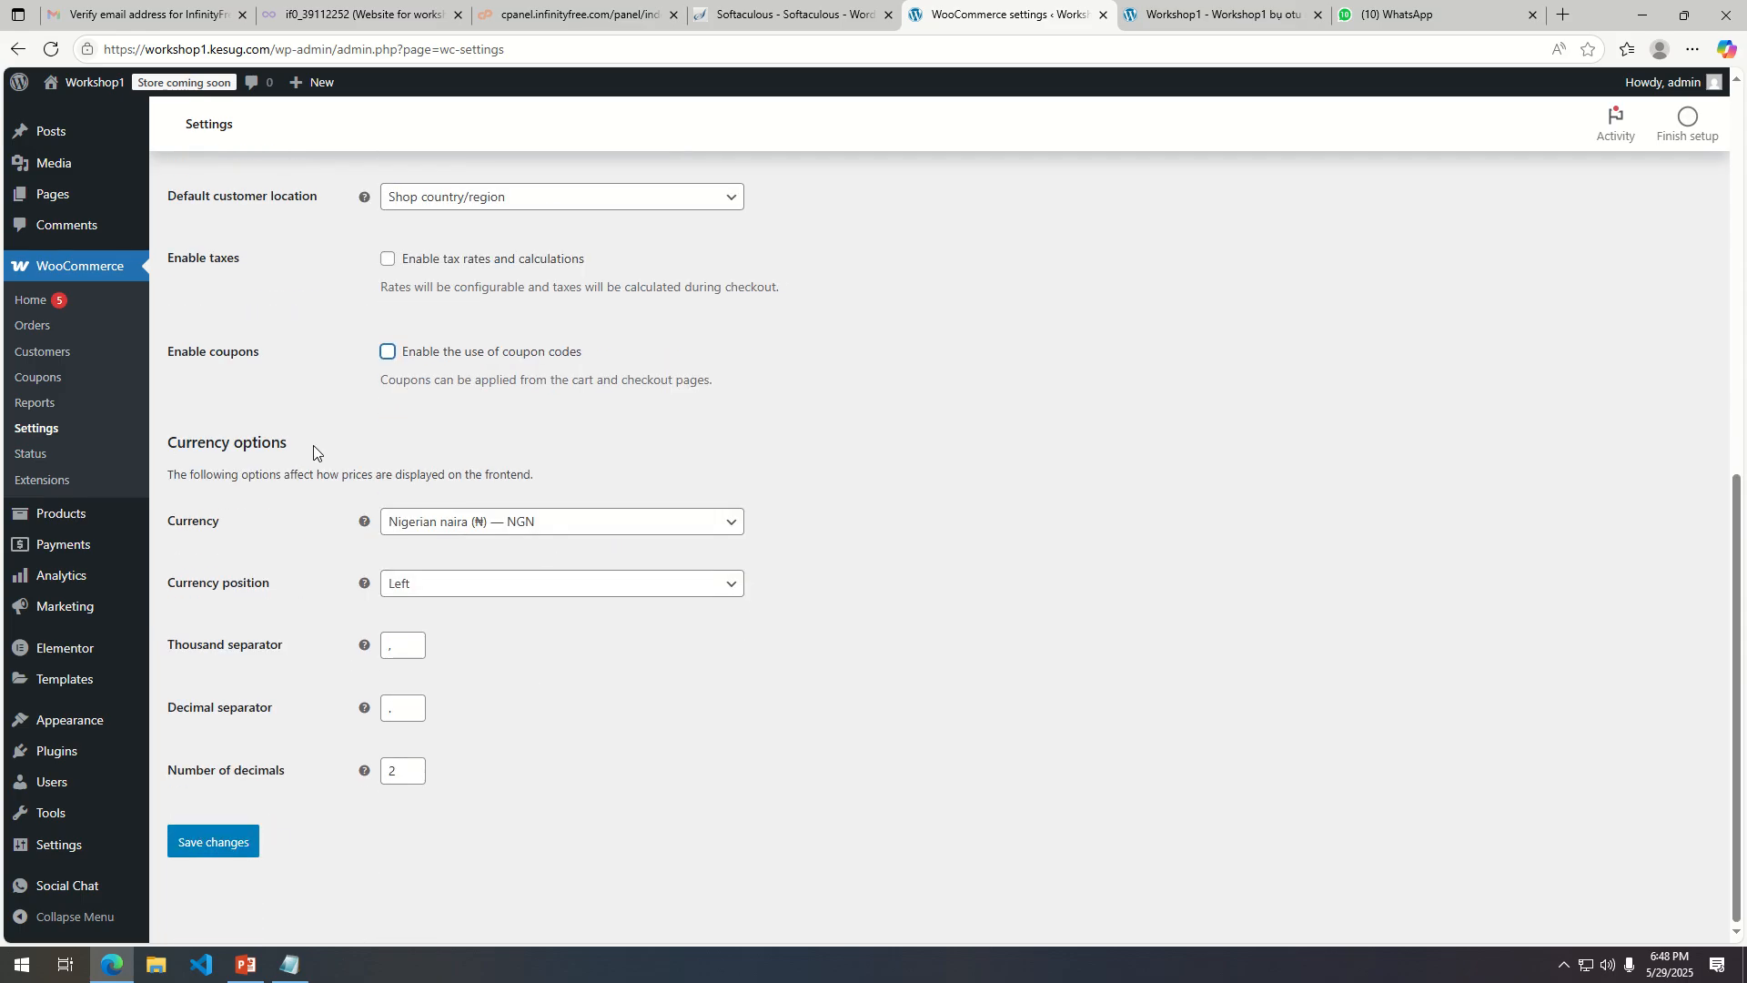
scroll(613, 542, "up", 1)
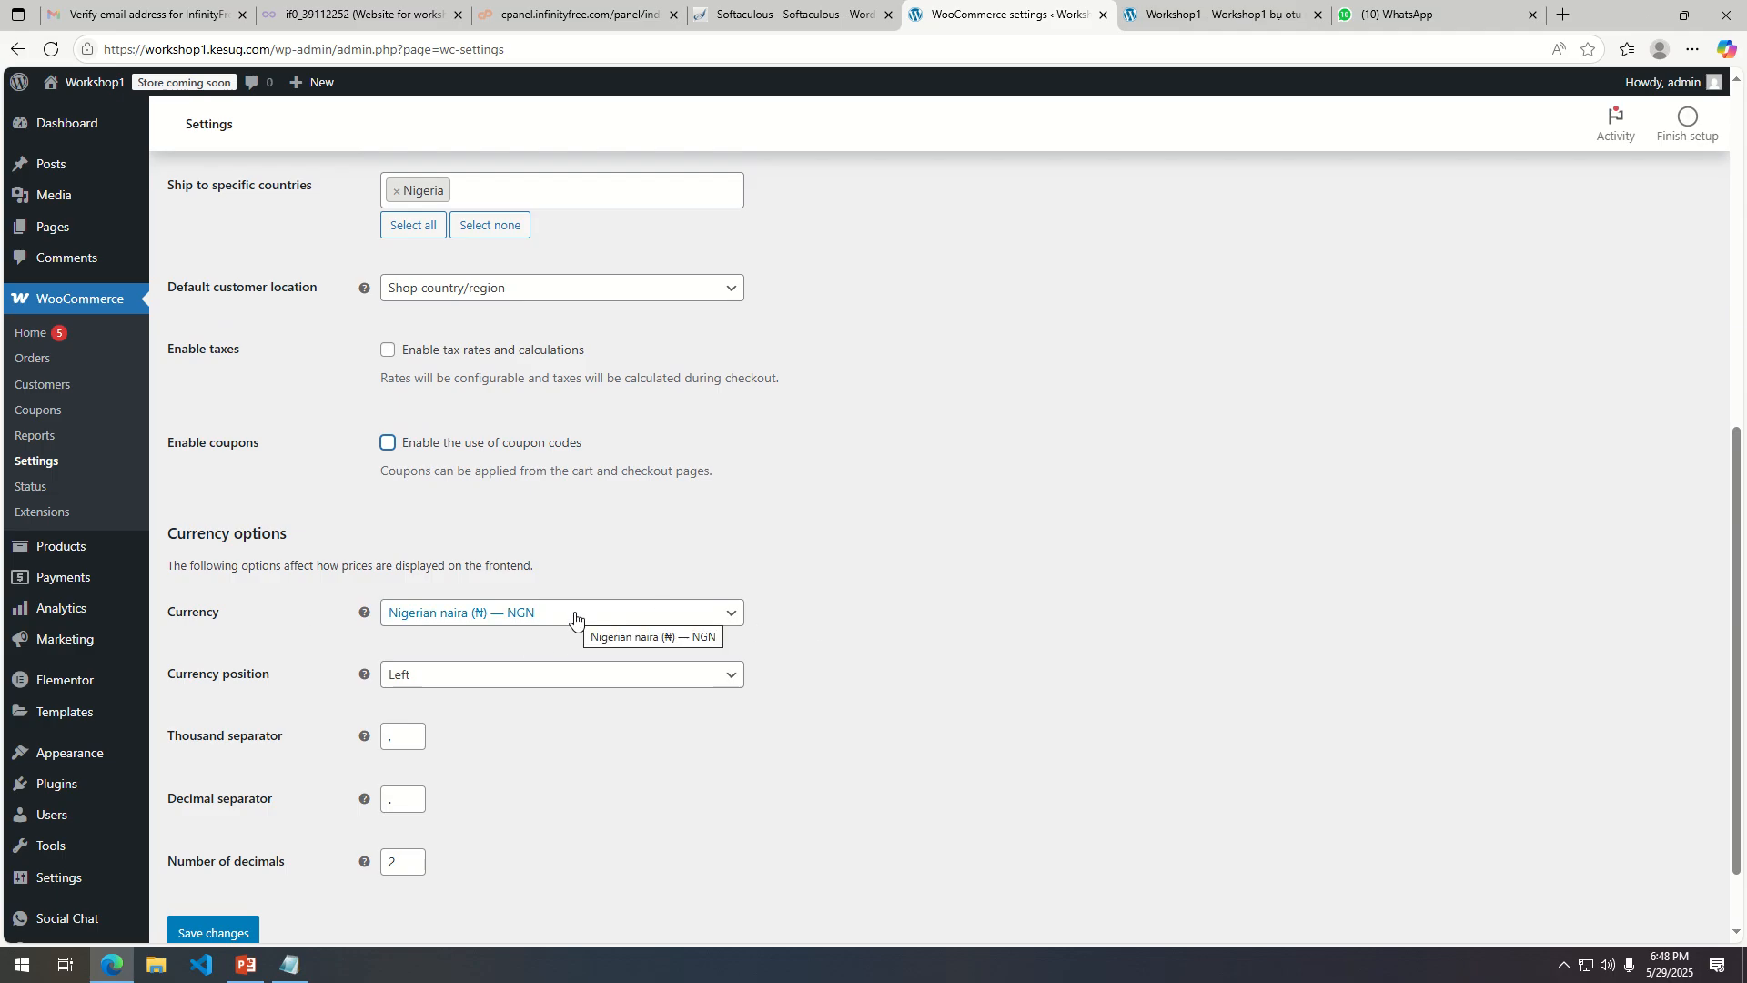
left_click(659, 622)
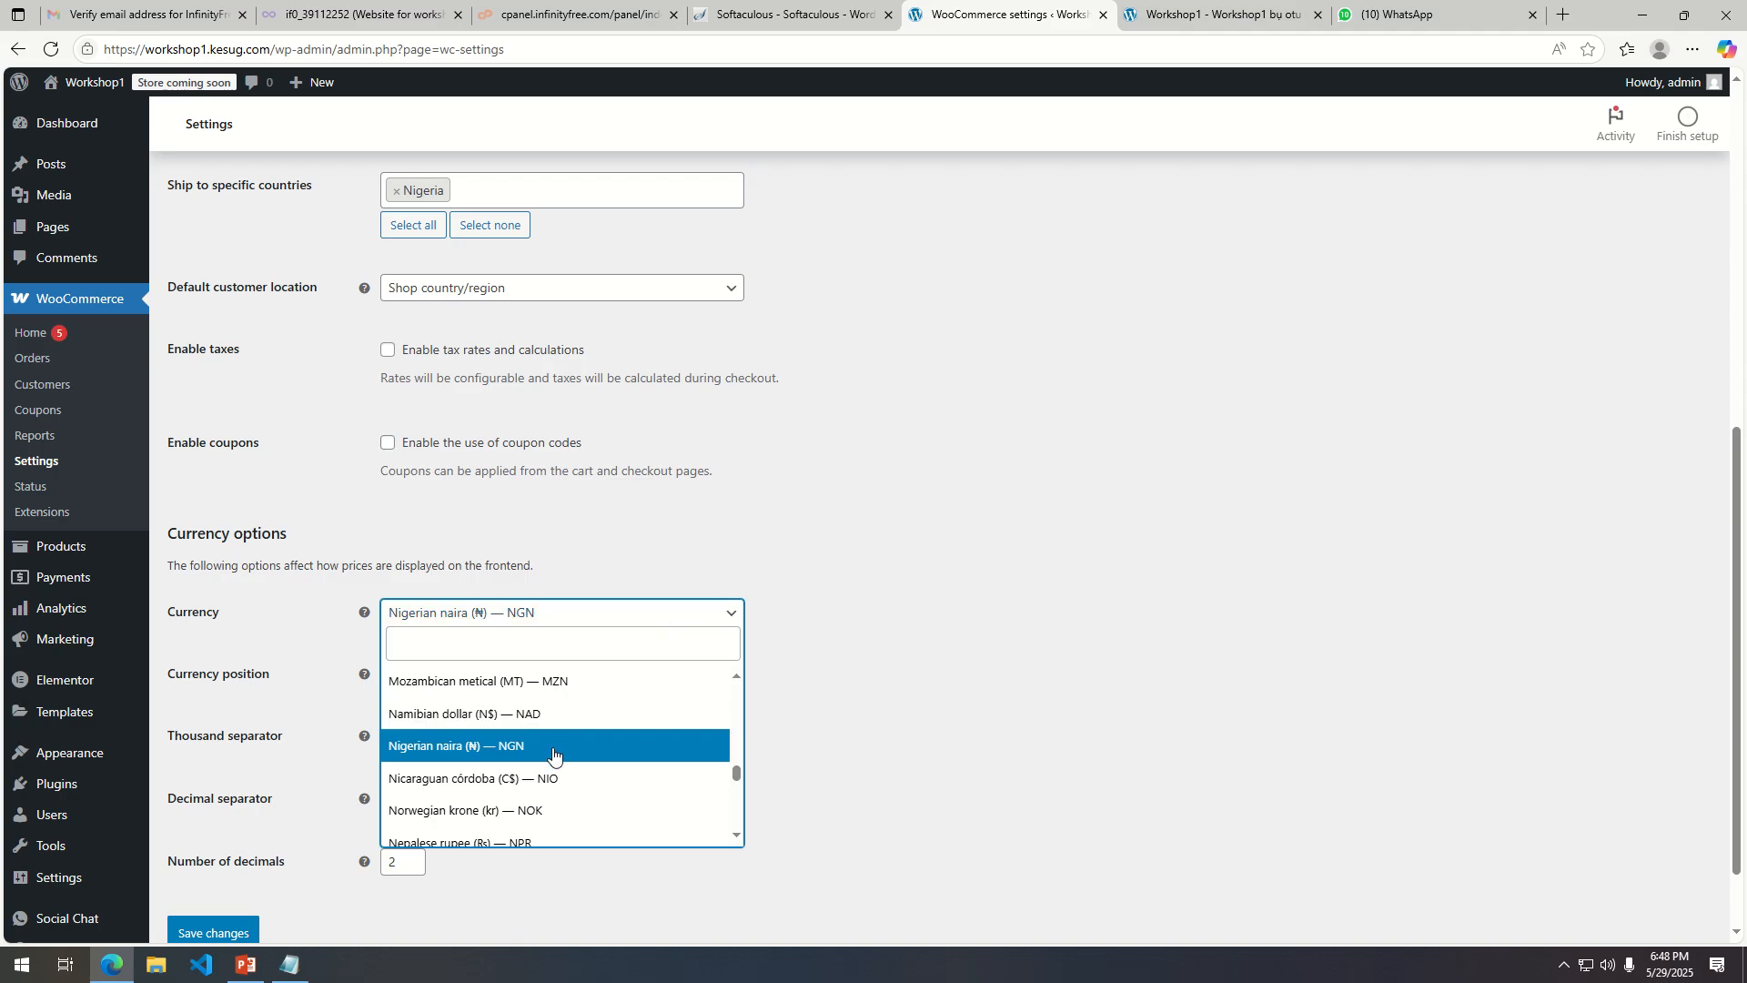
scroll(591, 781, "down", 2)
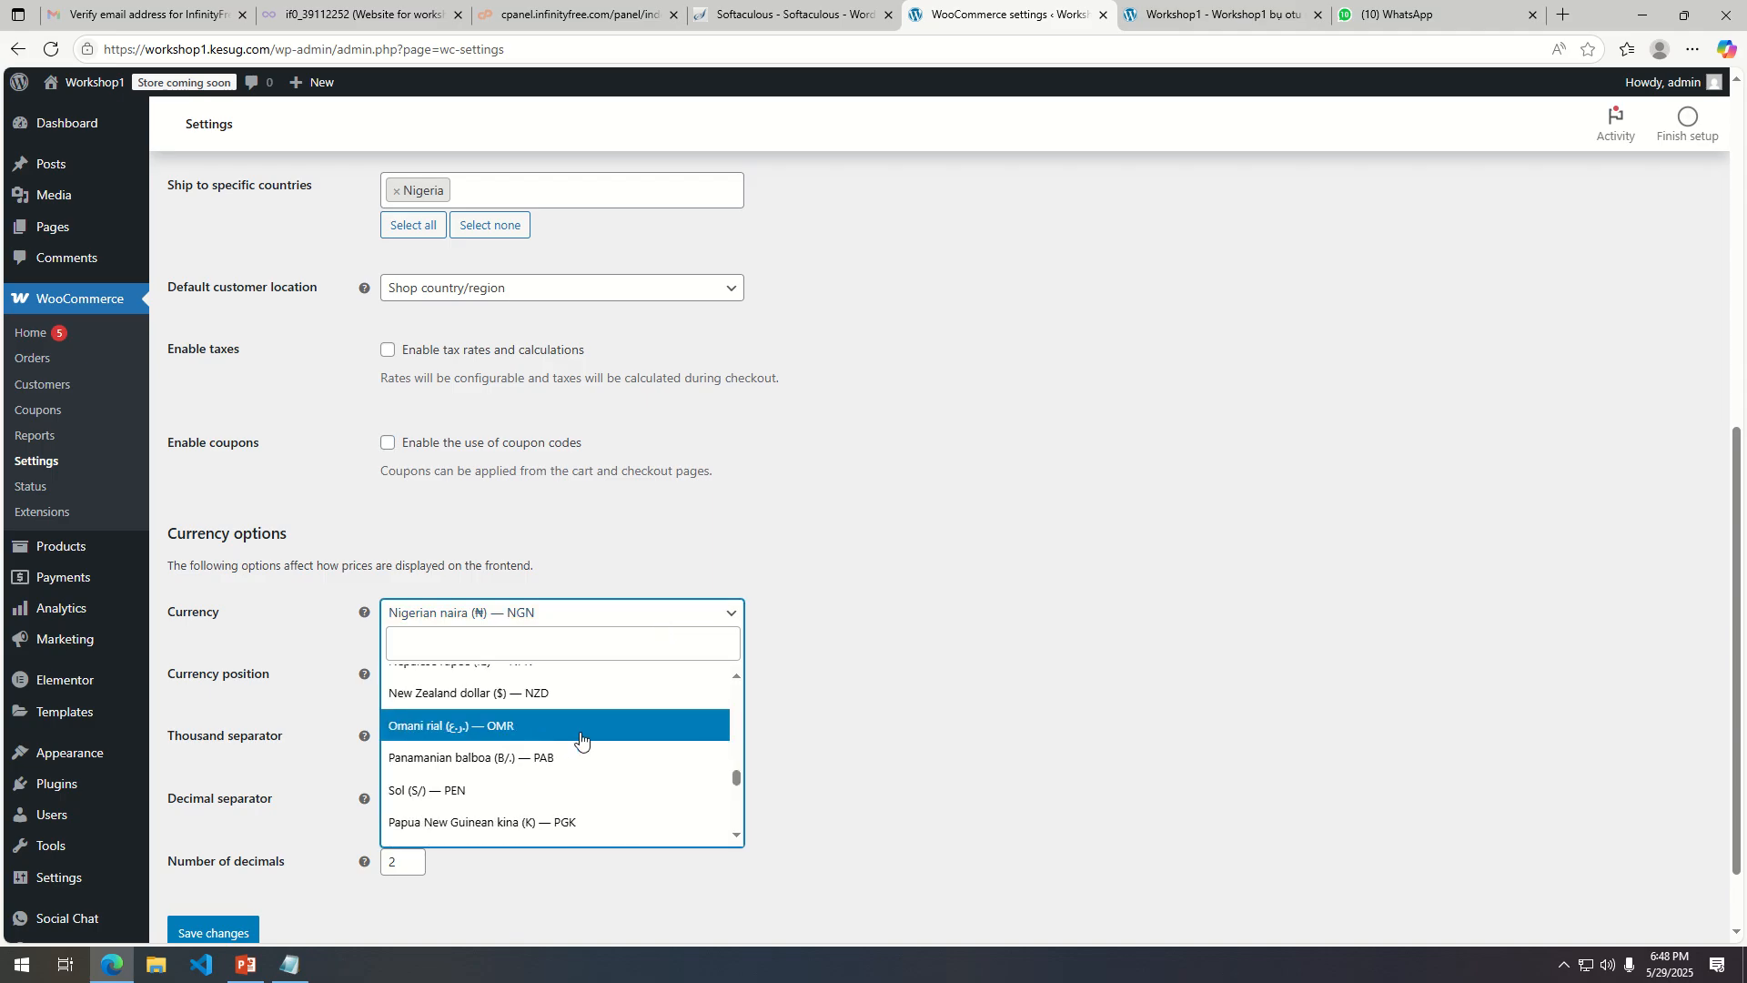
scroll(579, 739, "down", 2)
scroll(587, 735, "down", 3)
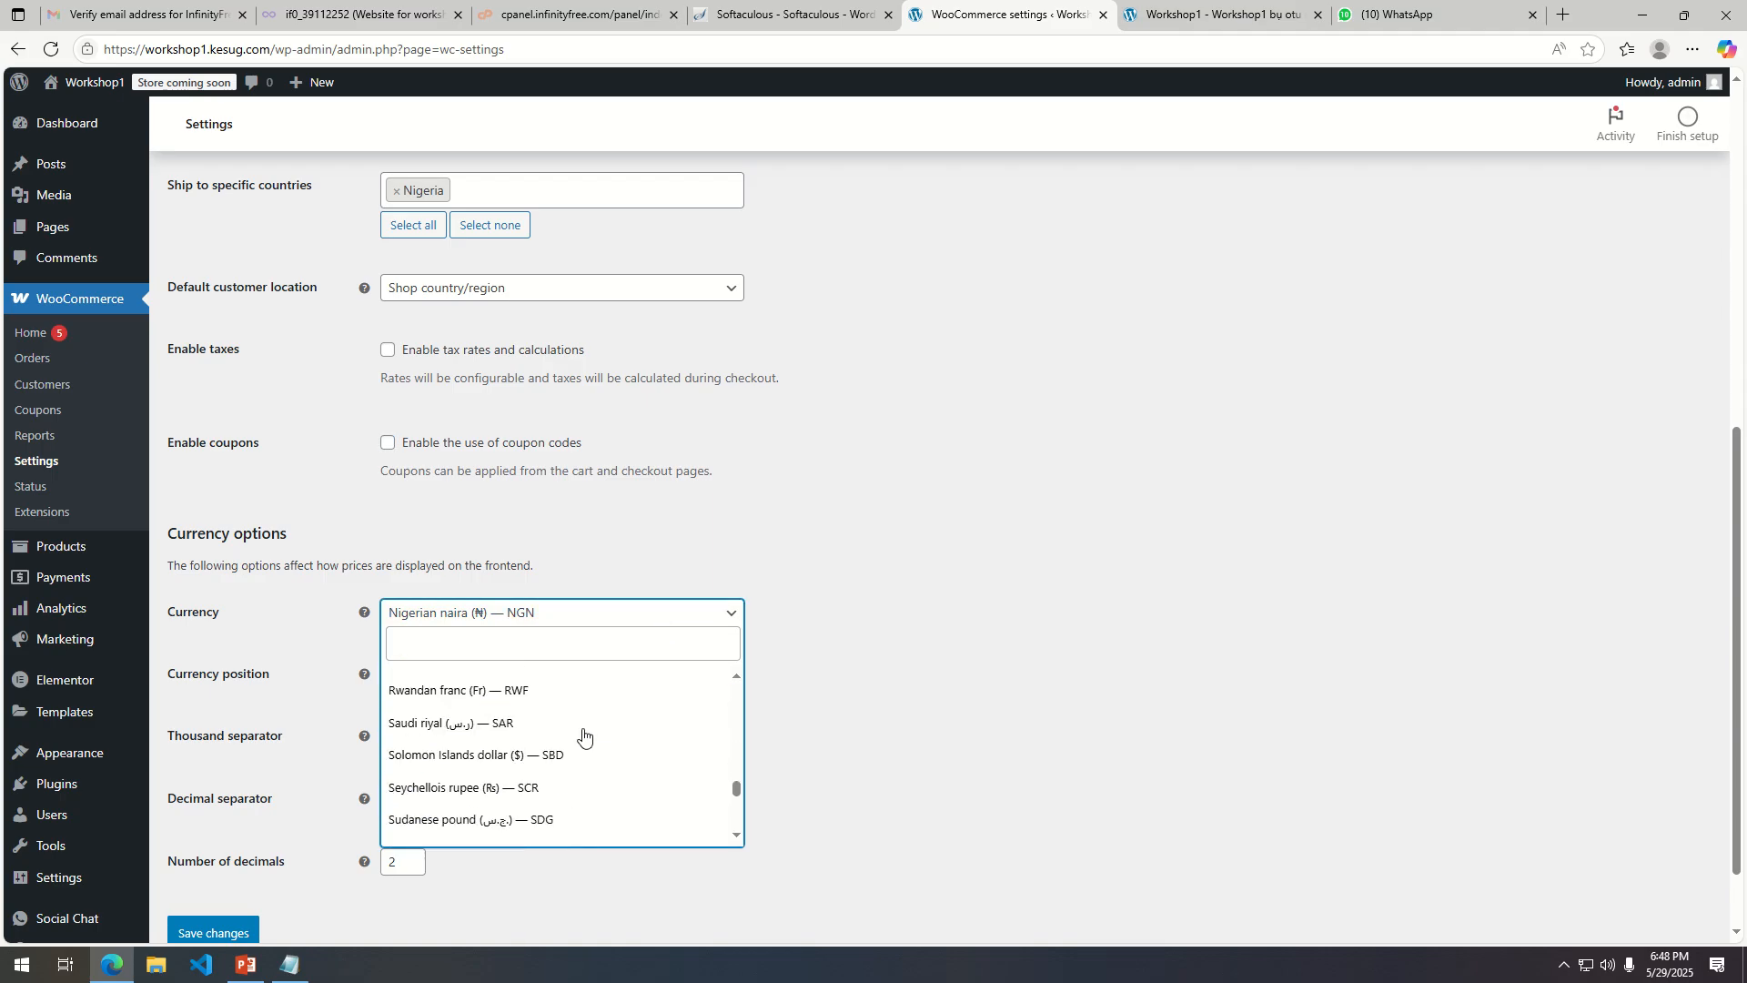
scroll(606, 728, "down", 2)
scroll(605, 735, "down", 3)
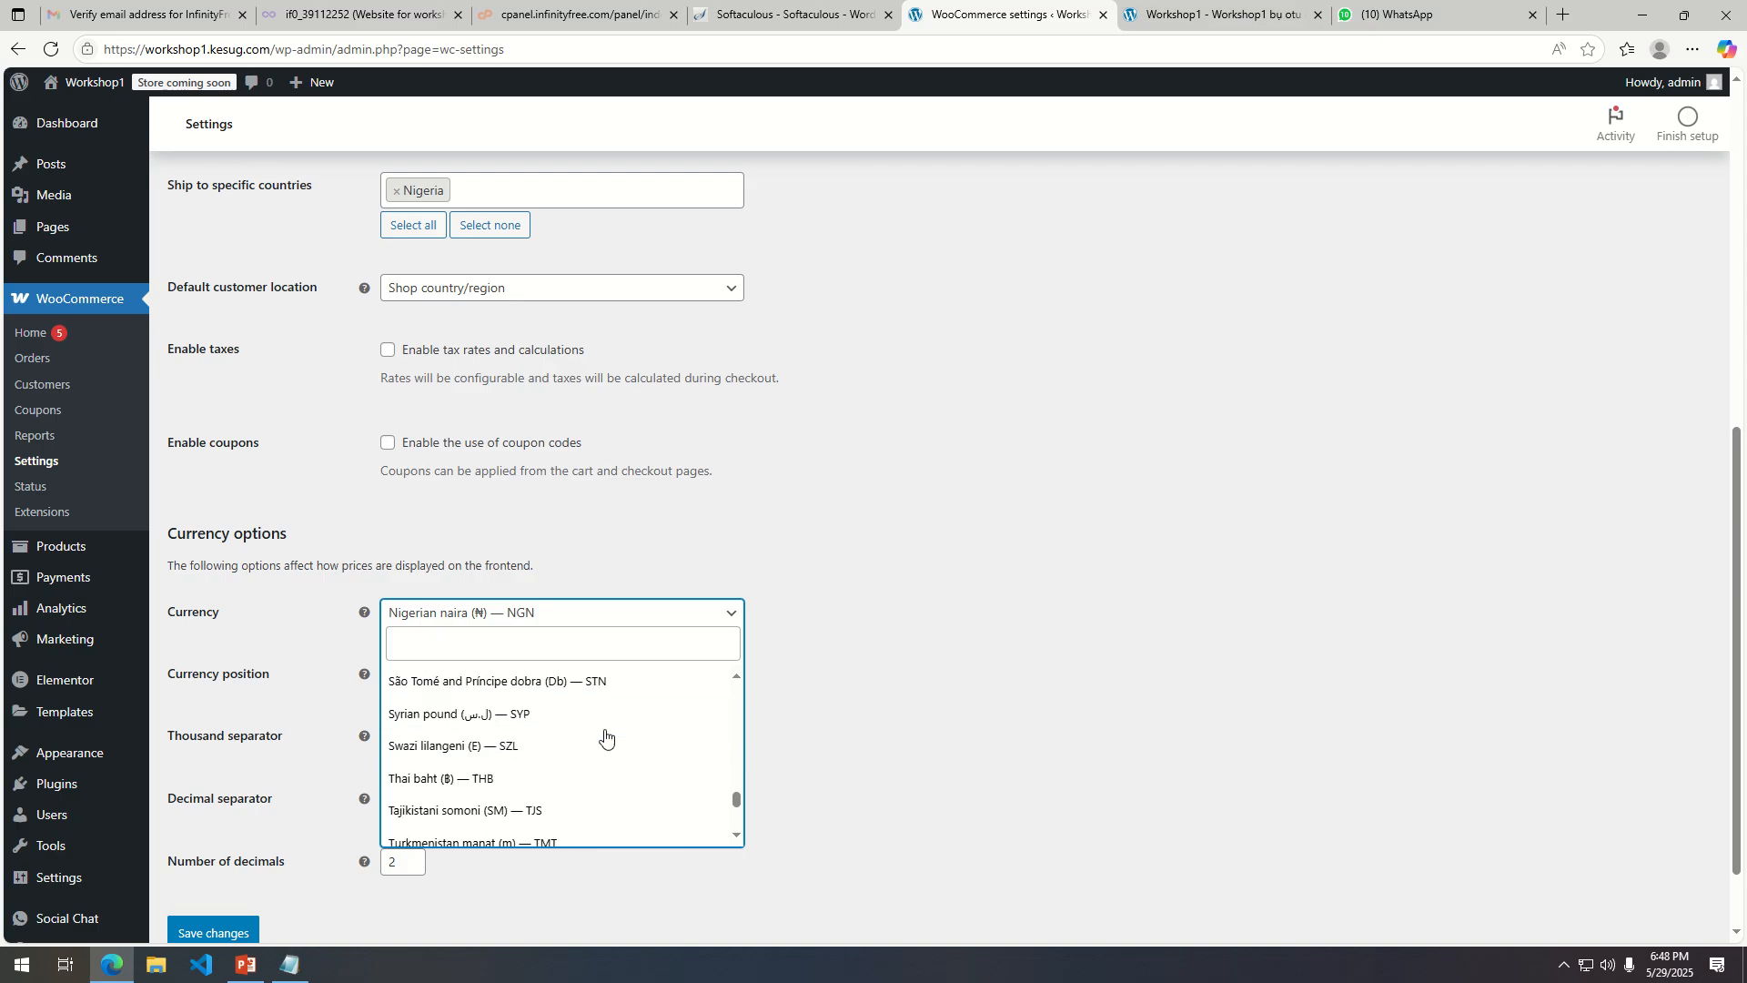
scroll(605, 735, "down", 1)
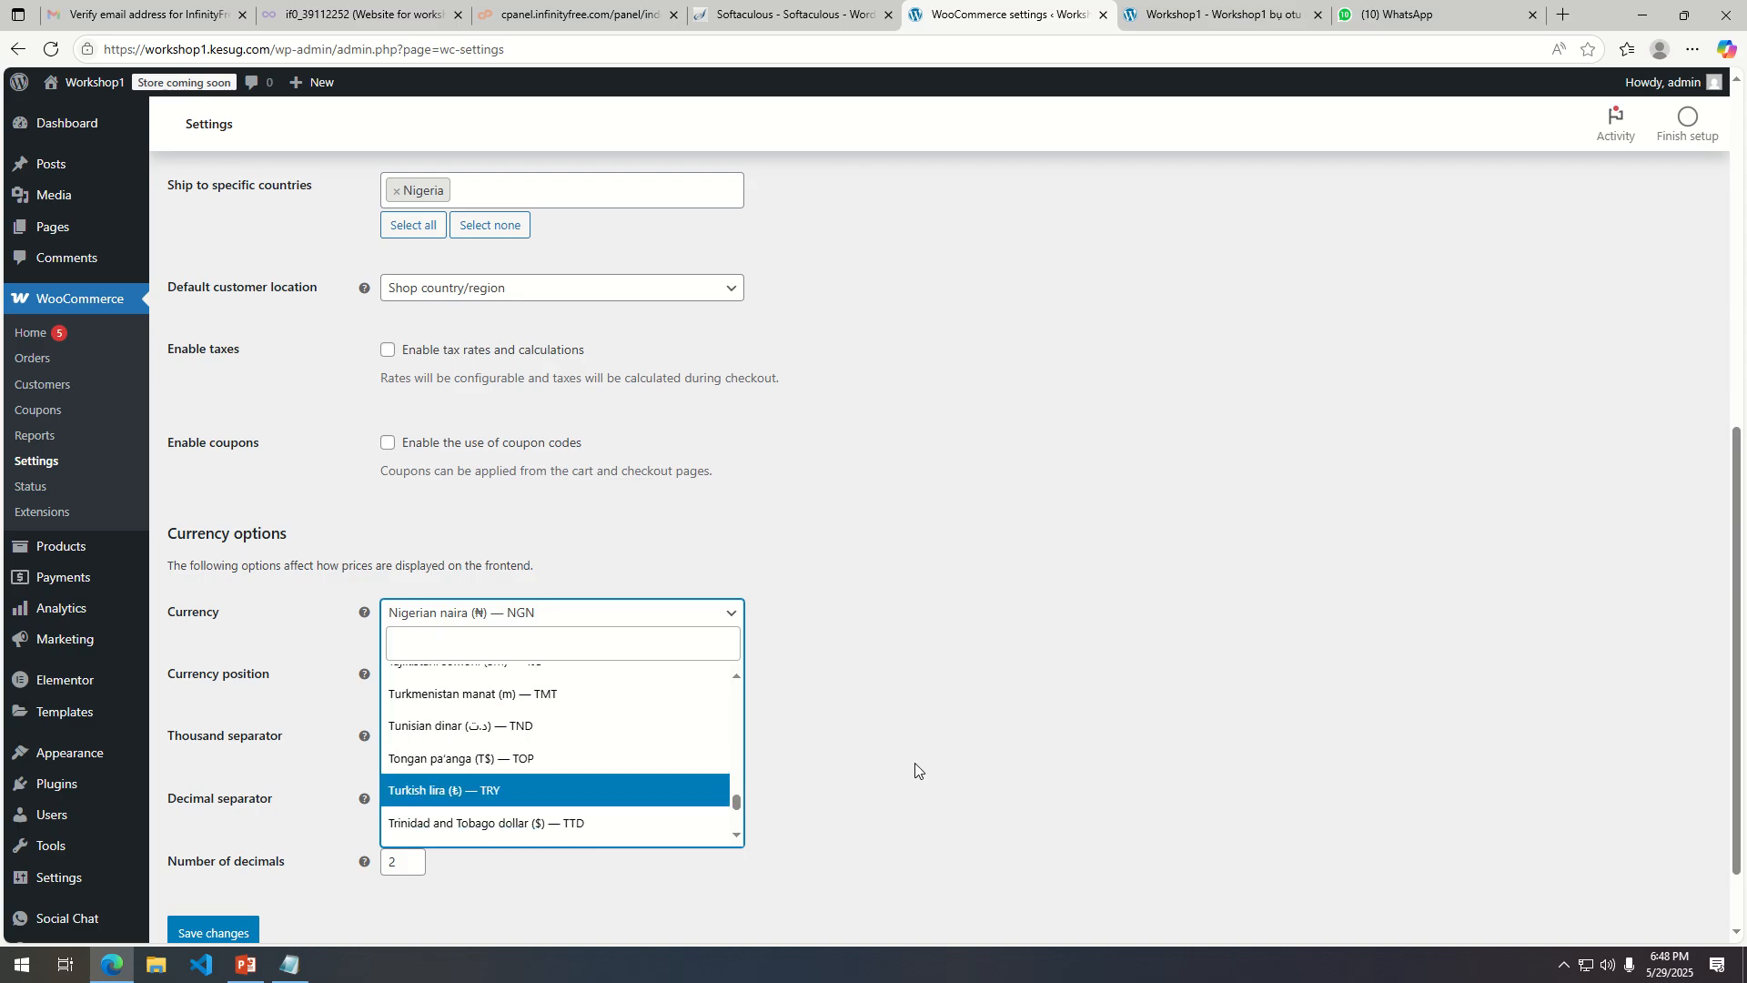
left_click(951, 644)
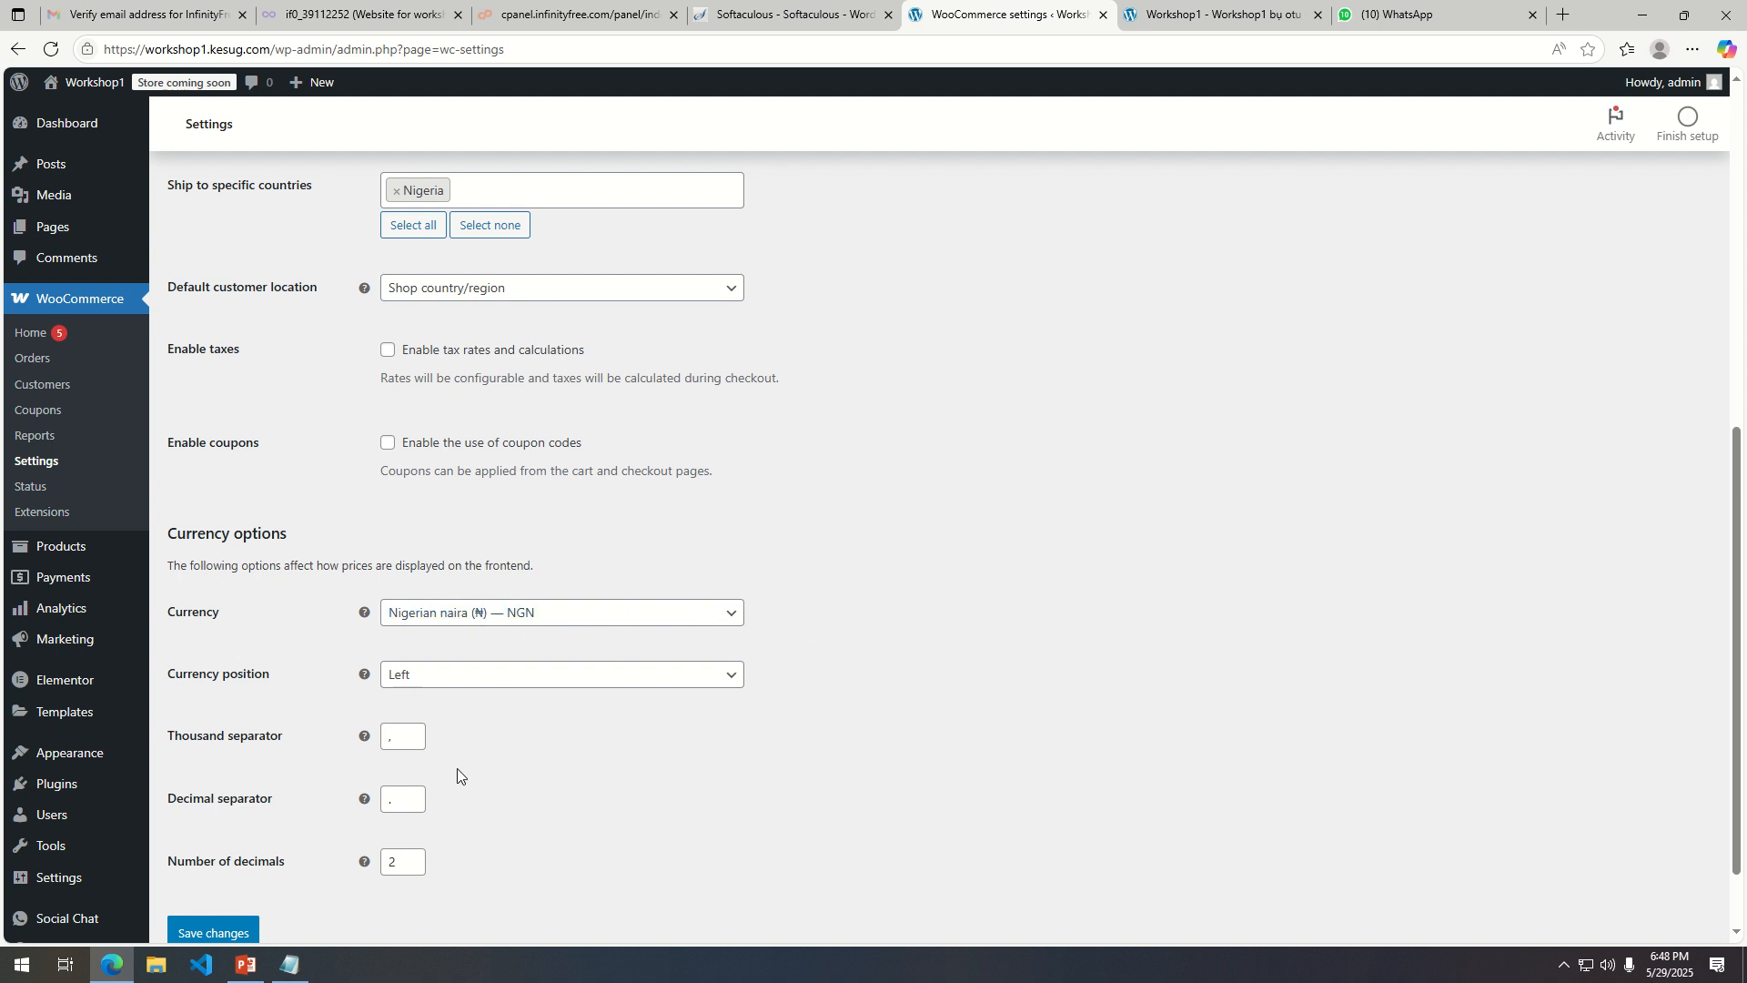
Save the general settings.
scroll(637, 803, "down", 1)
scroll(767, 723, "up", 7)
scroll(755, 733, "down", 7)
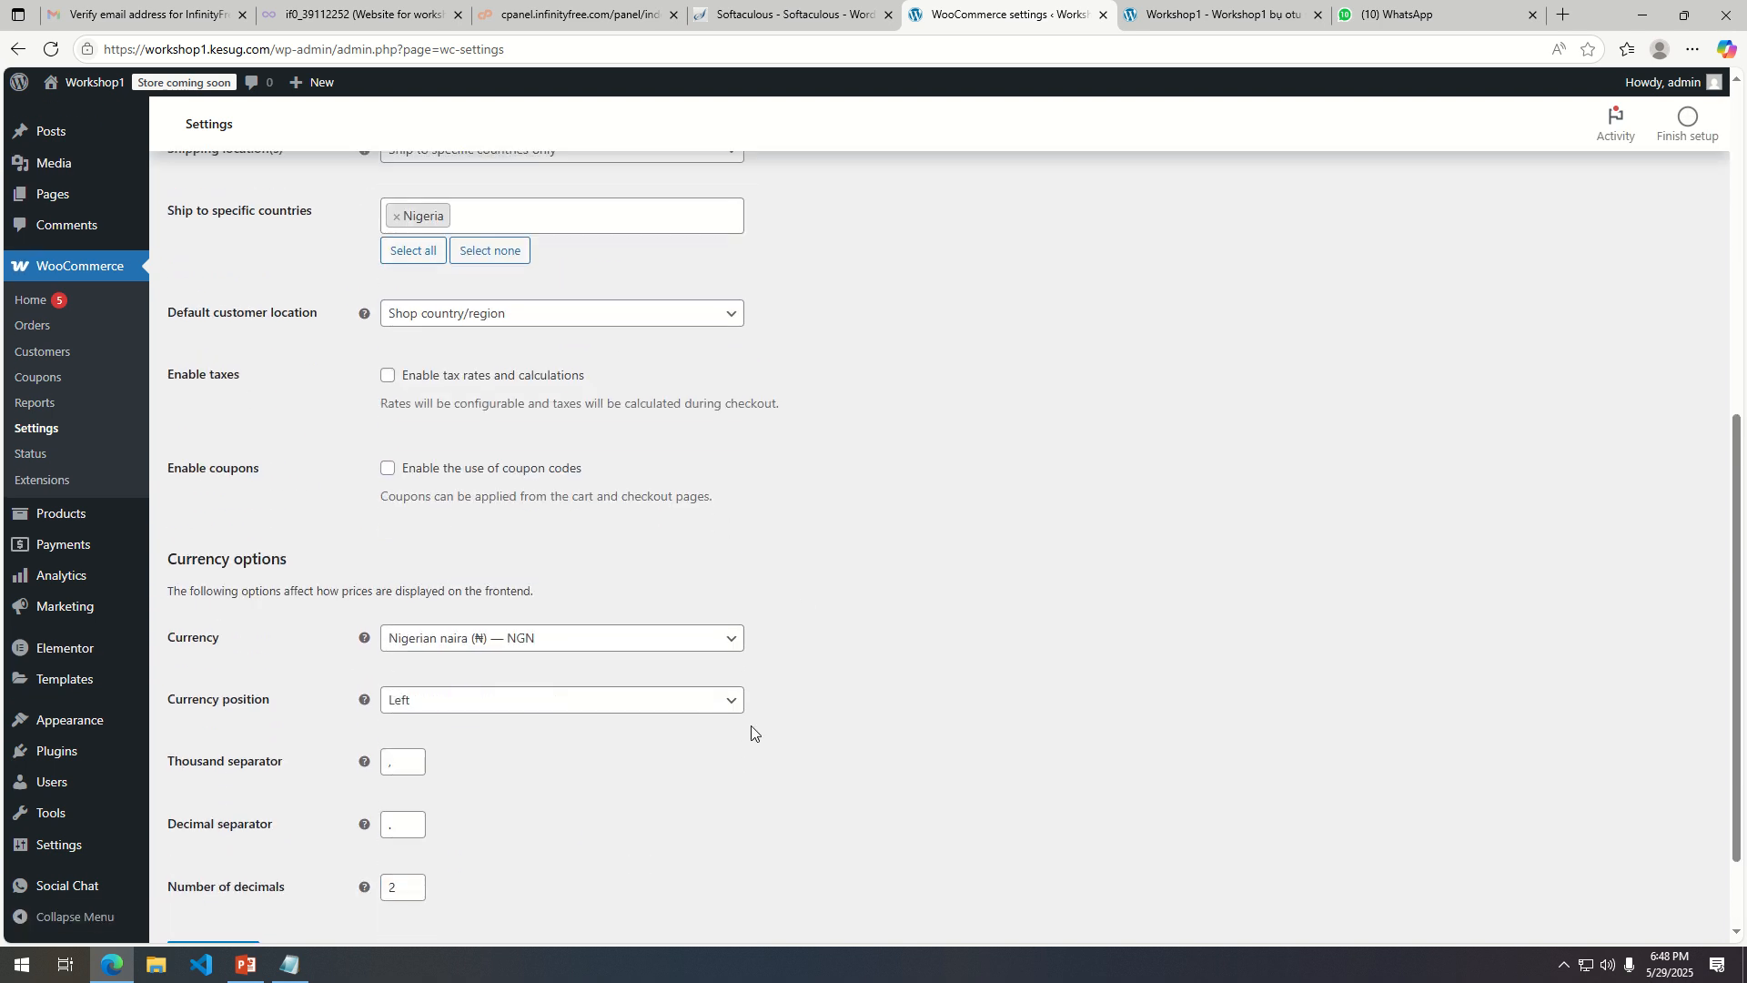
left_click(188, 844)
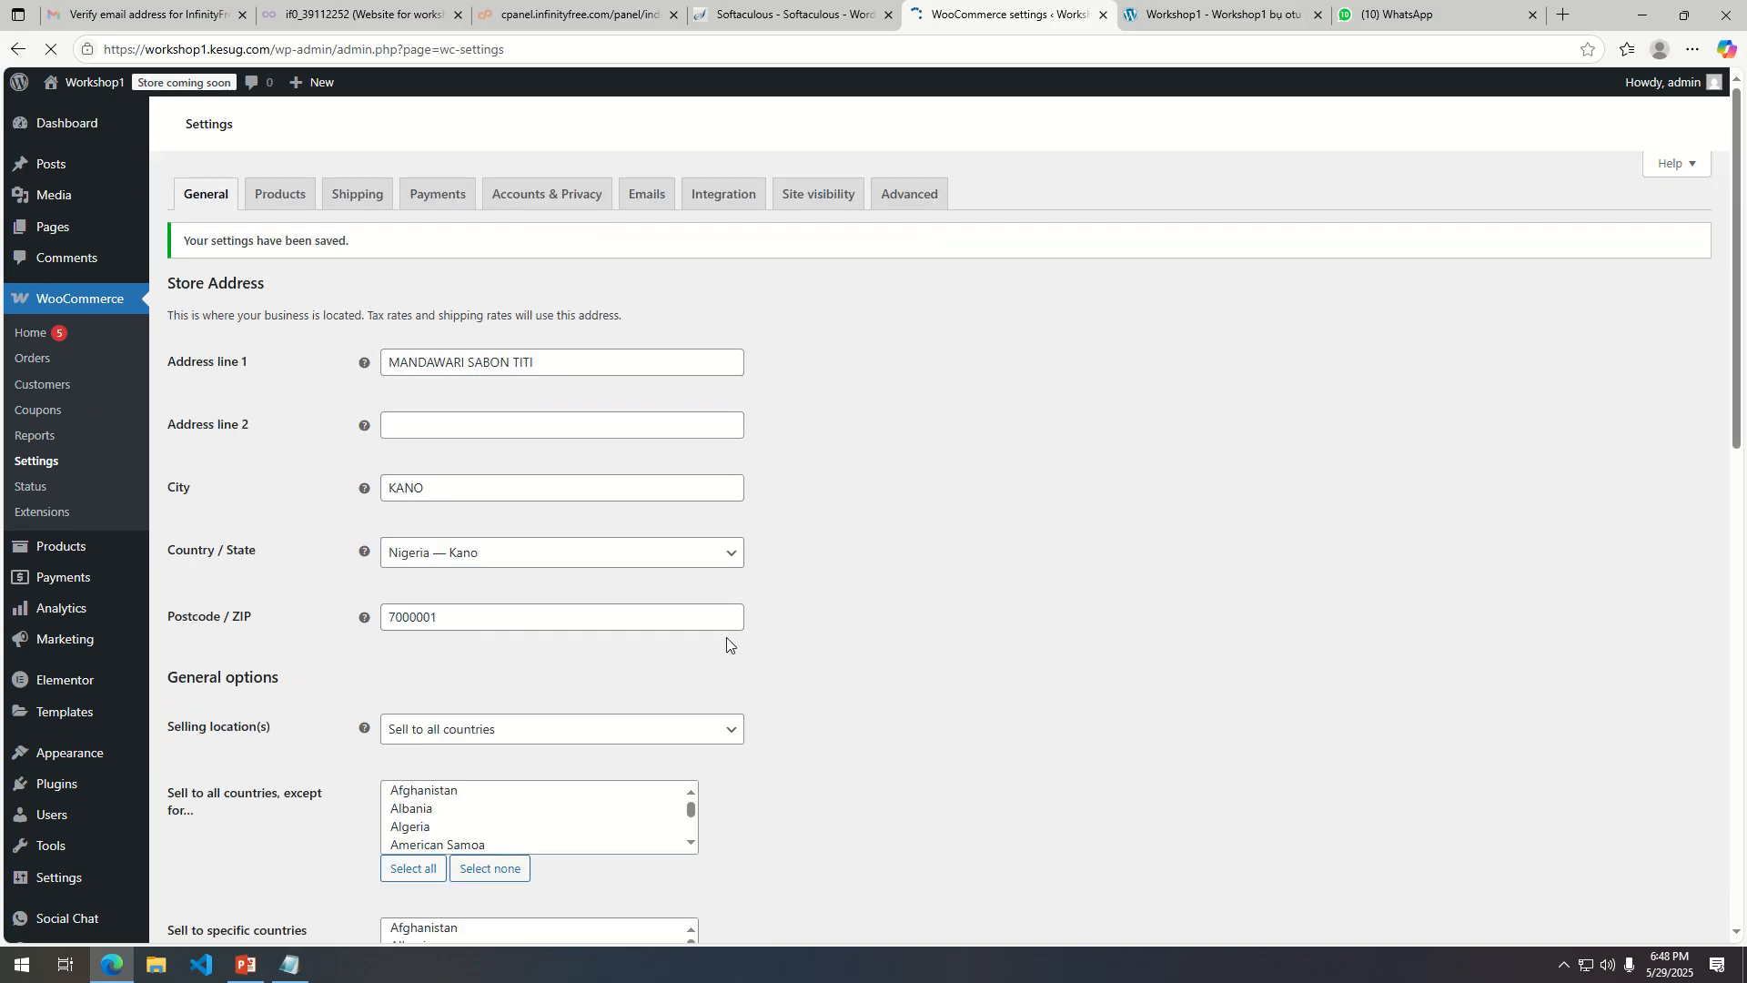
Open the Products settings, keep Shop as the shop page and product reviews enabled, and save the changes.
left_click(278, 198)
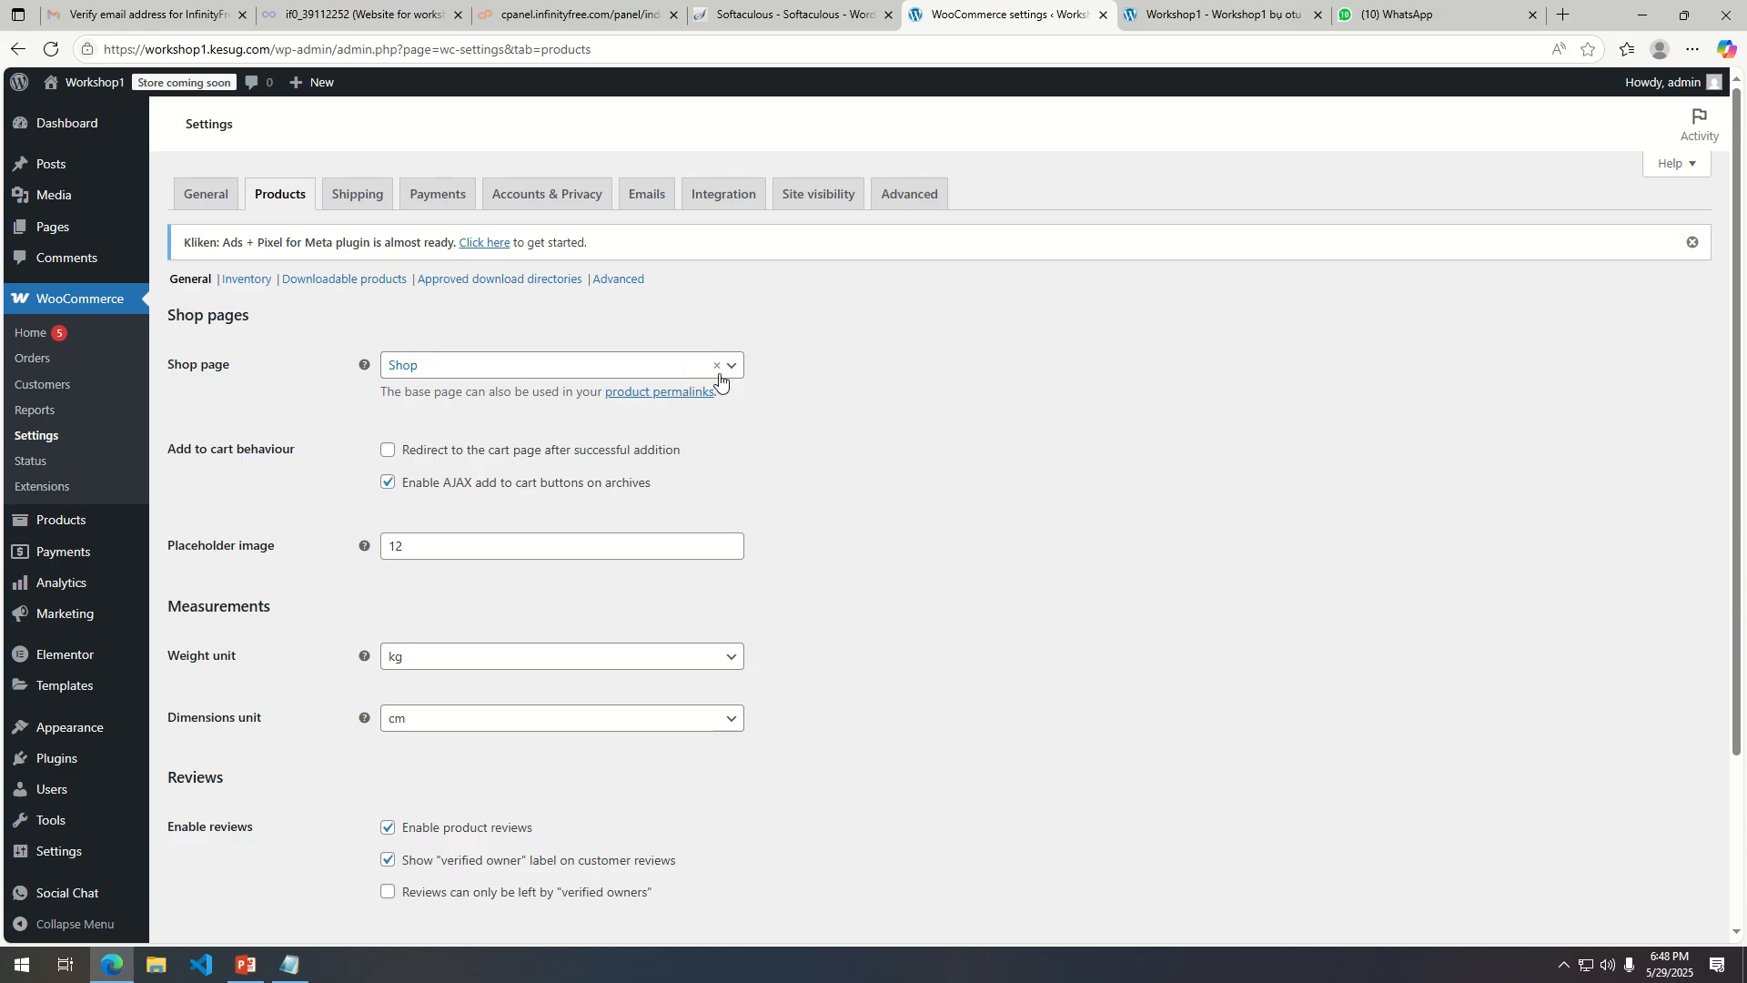
left_click(640, 368)
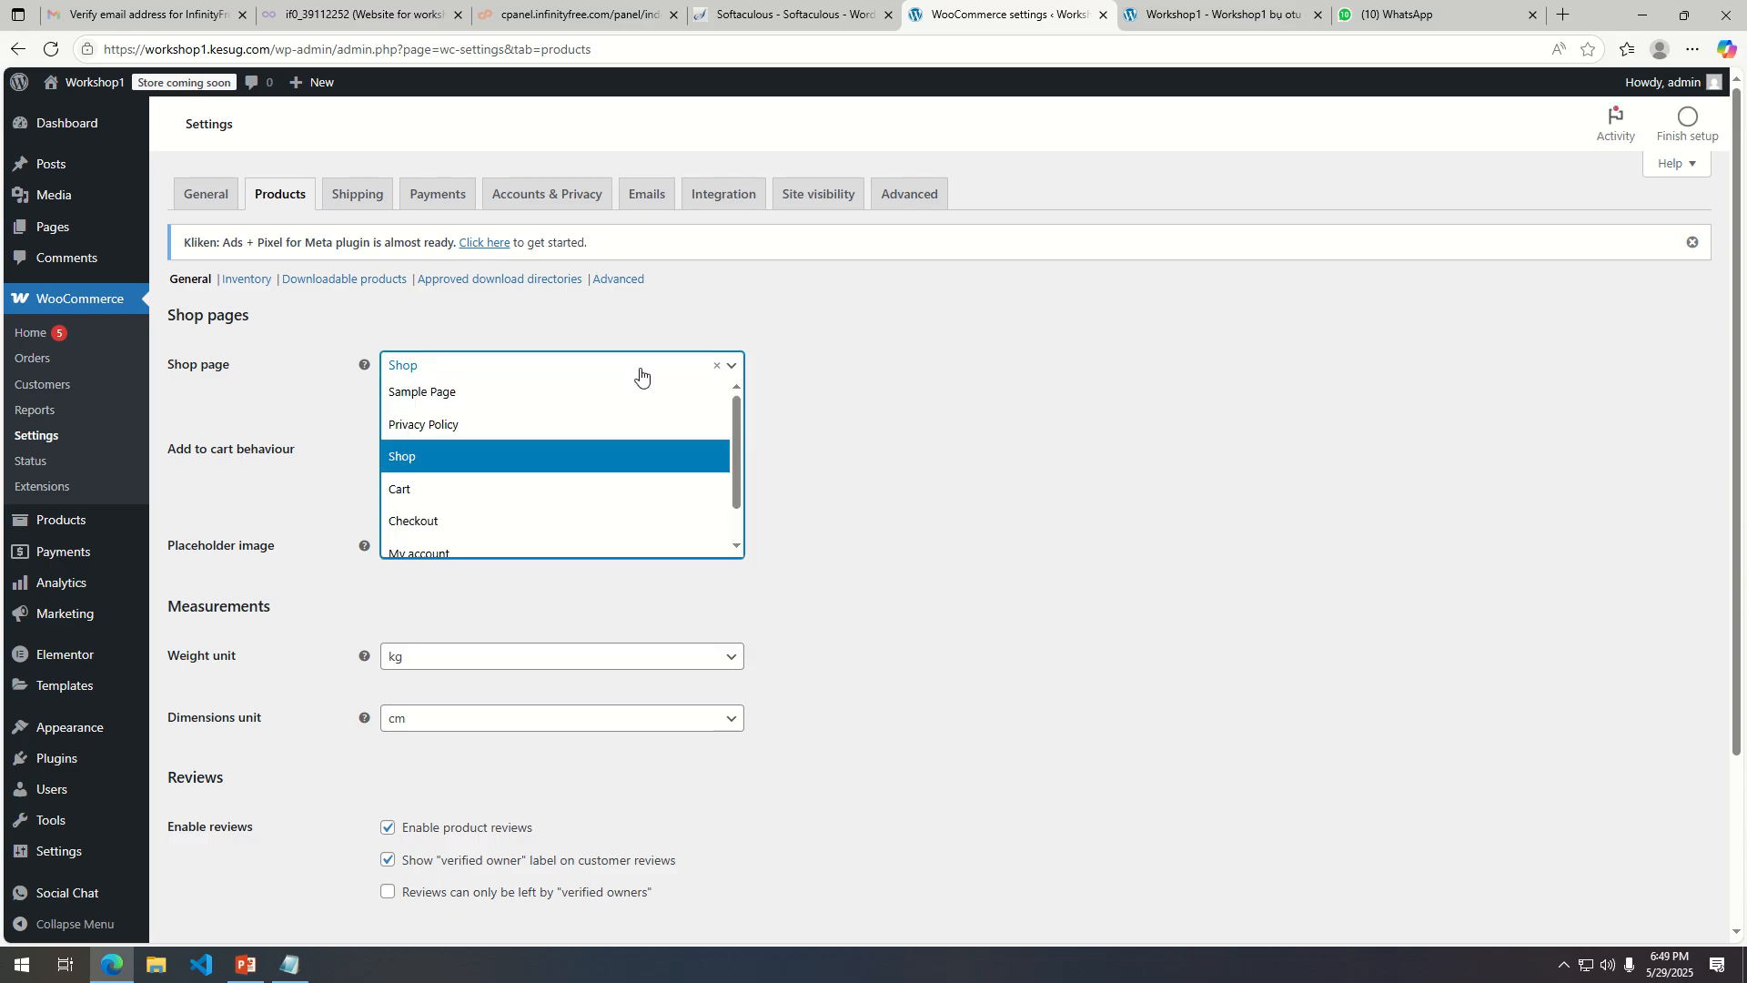
left_click(641, 373)
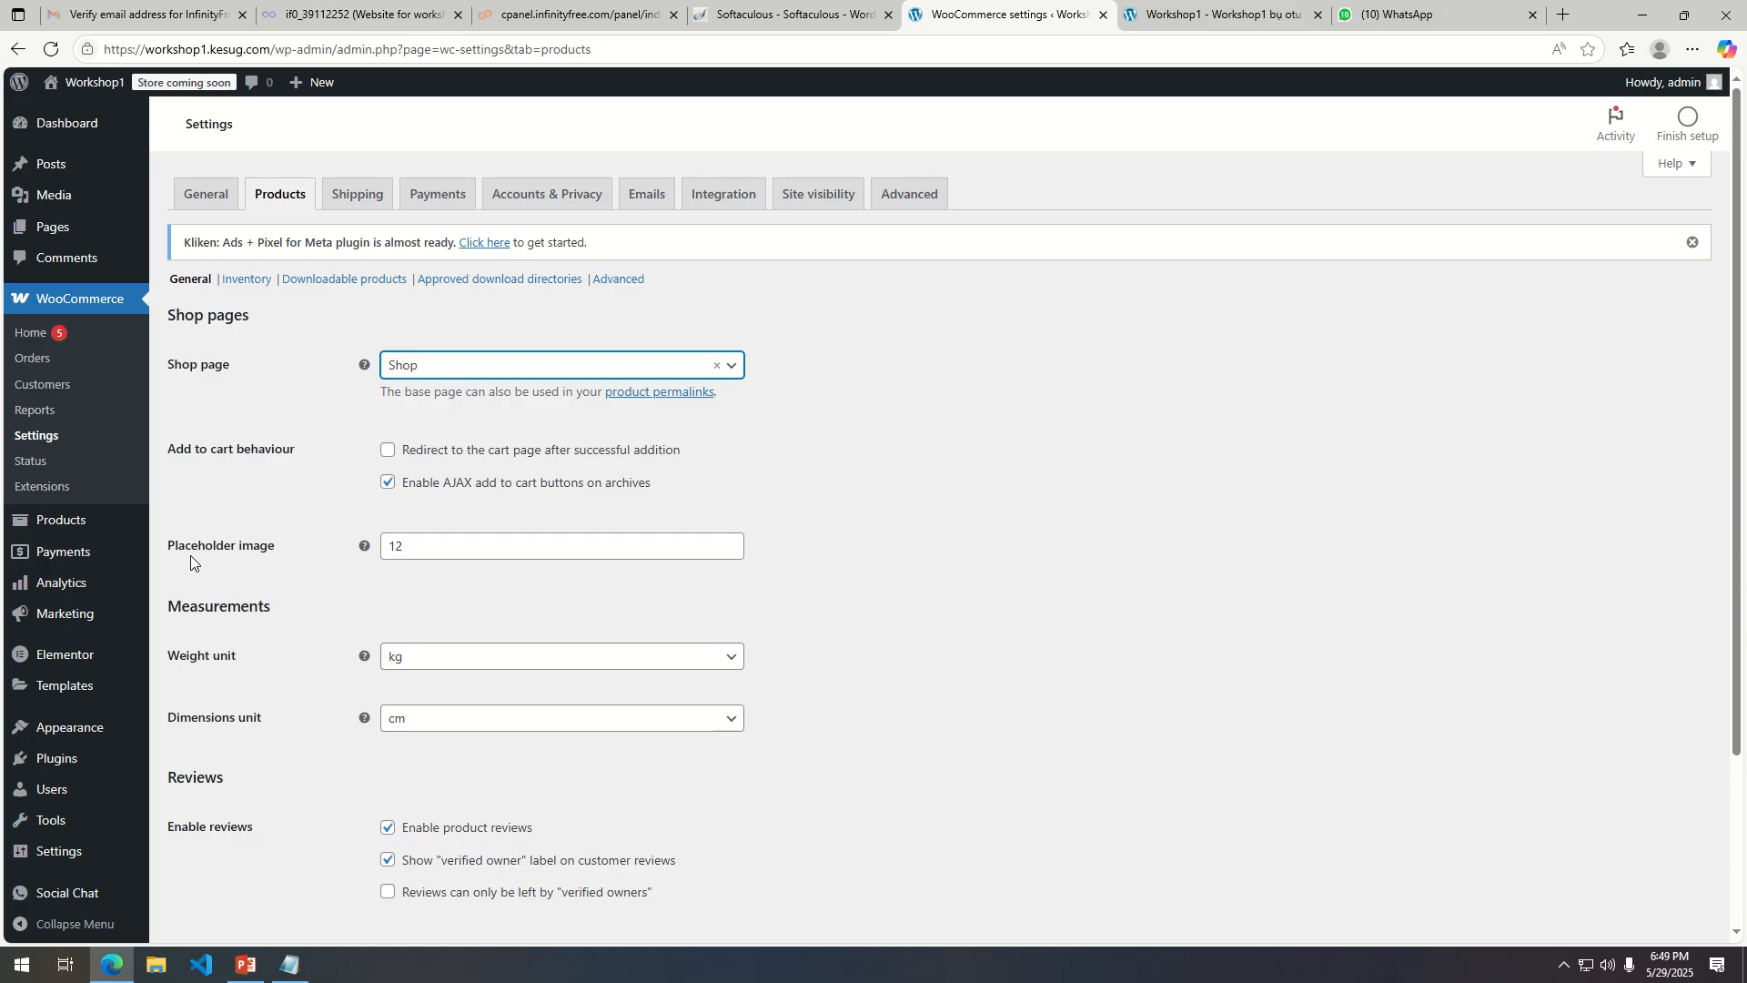
scroll(461, 604, "down", 3)
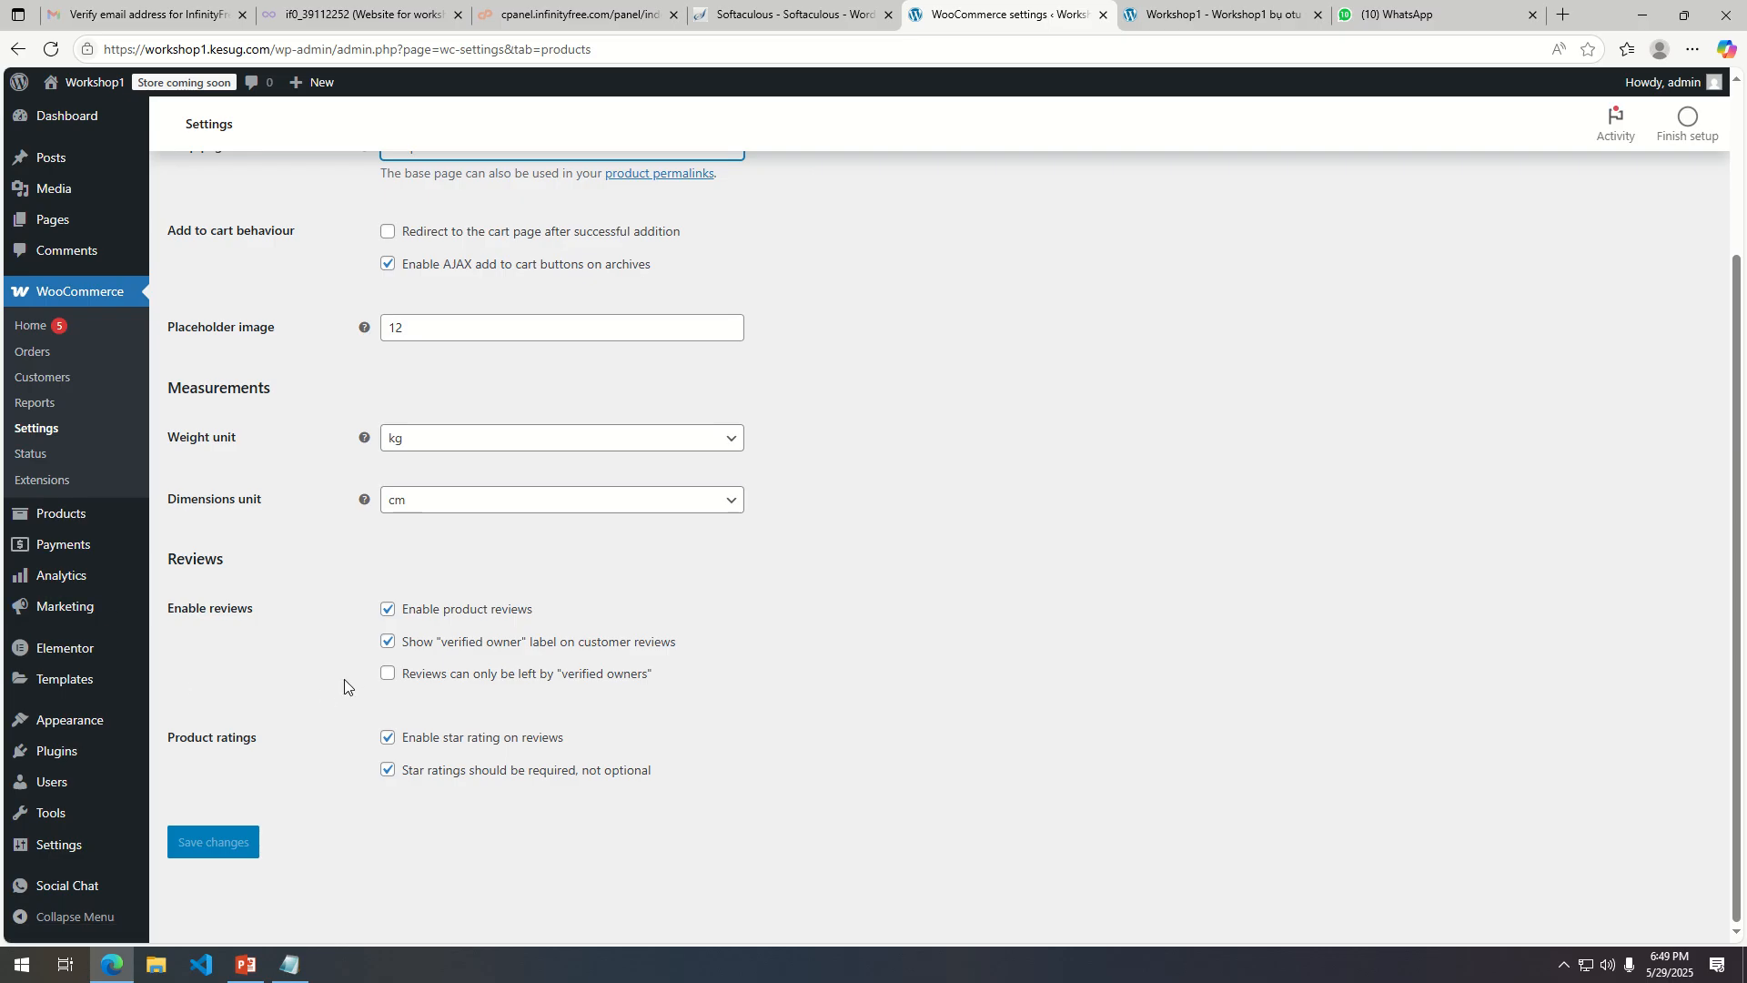
left_click(388, 611)
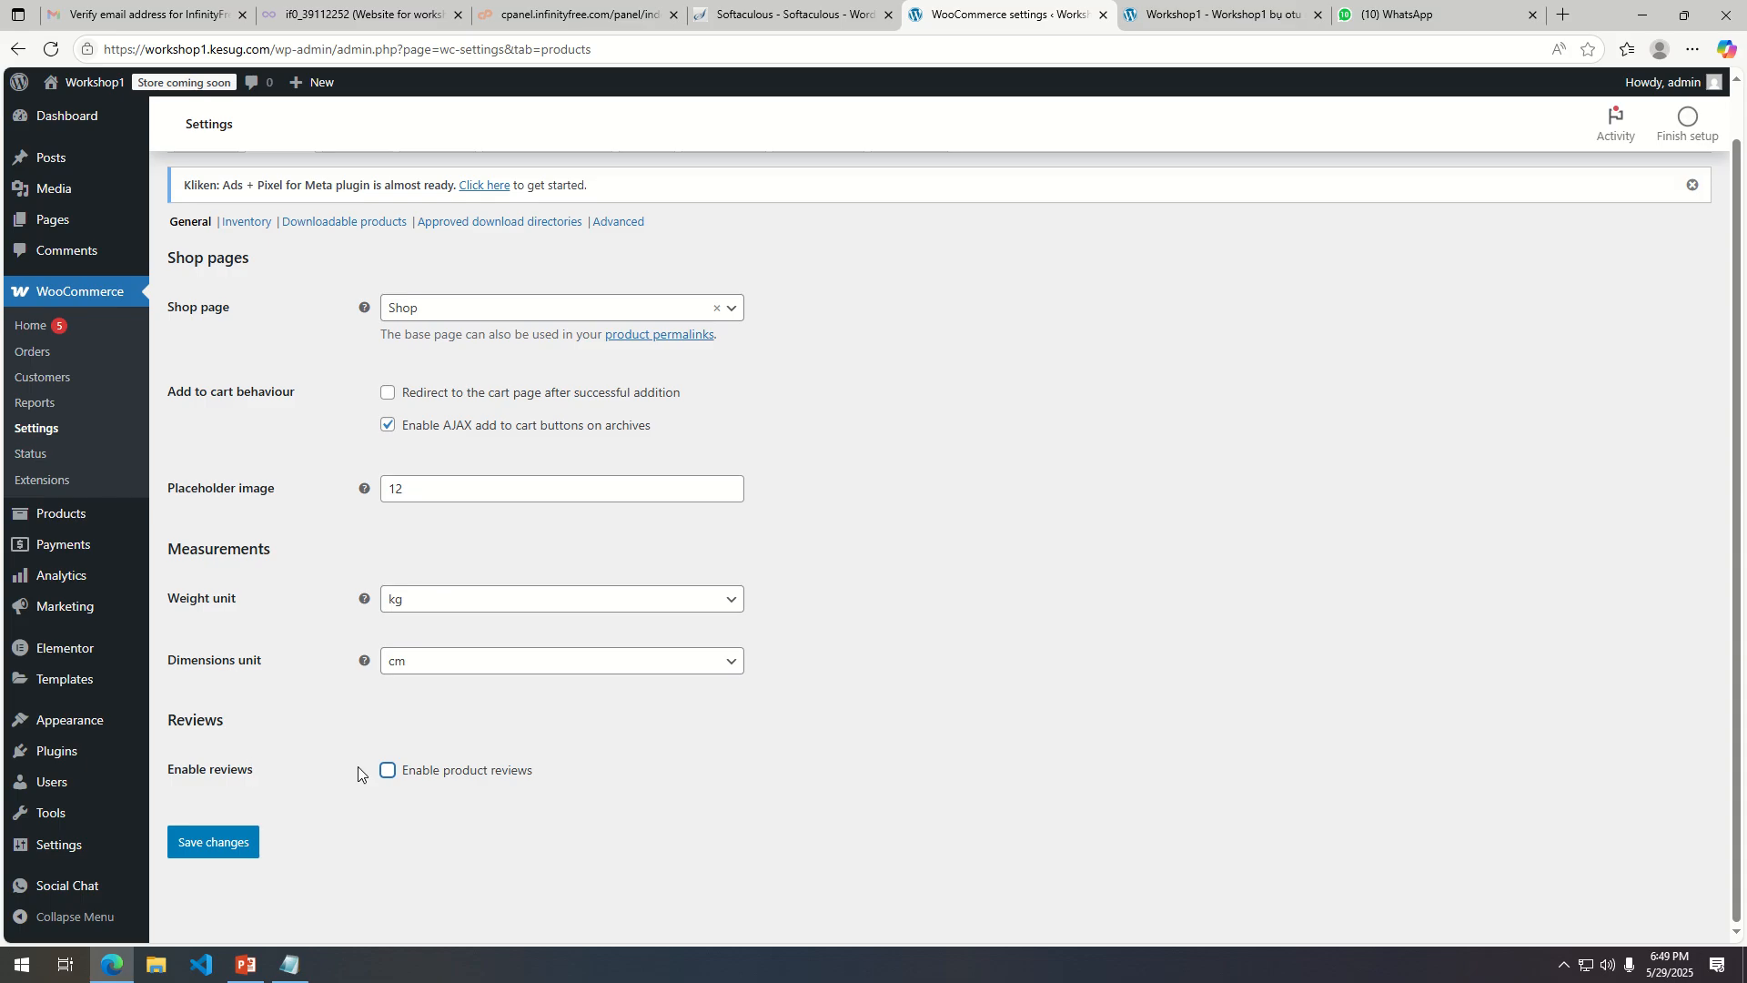
left_click(388, 770)
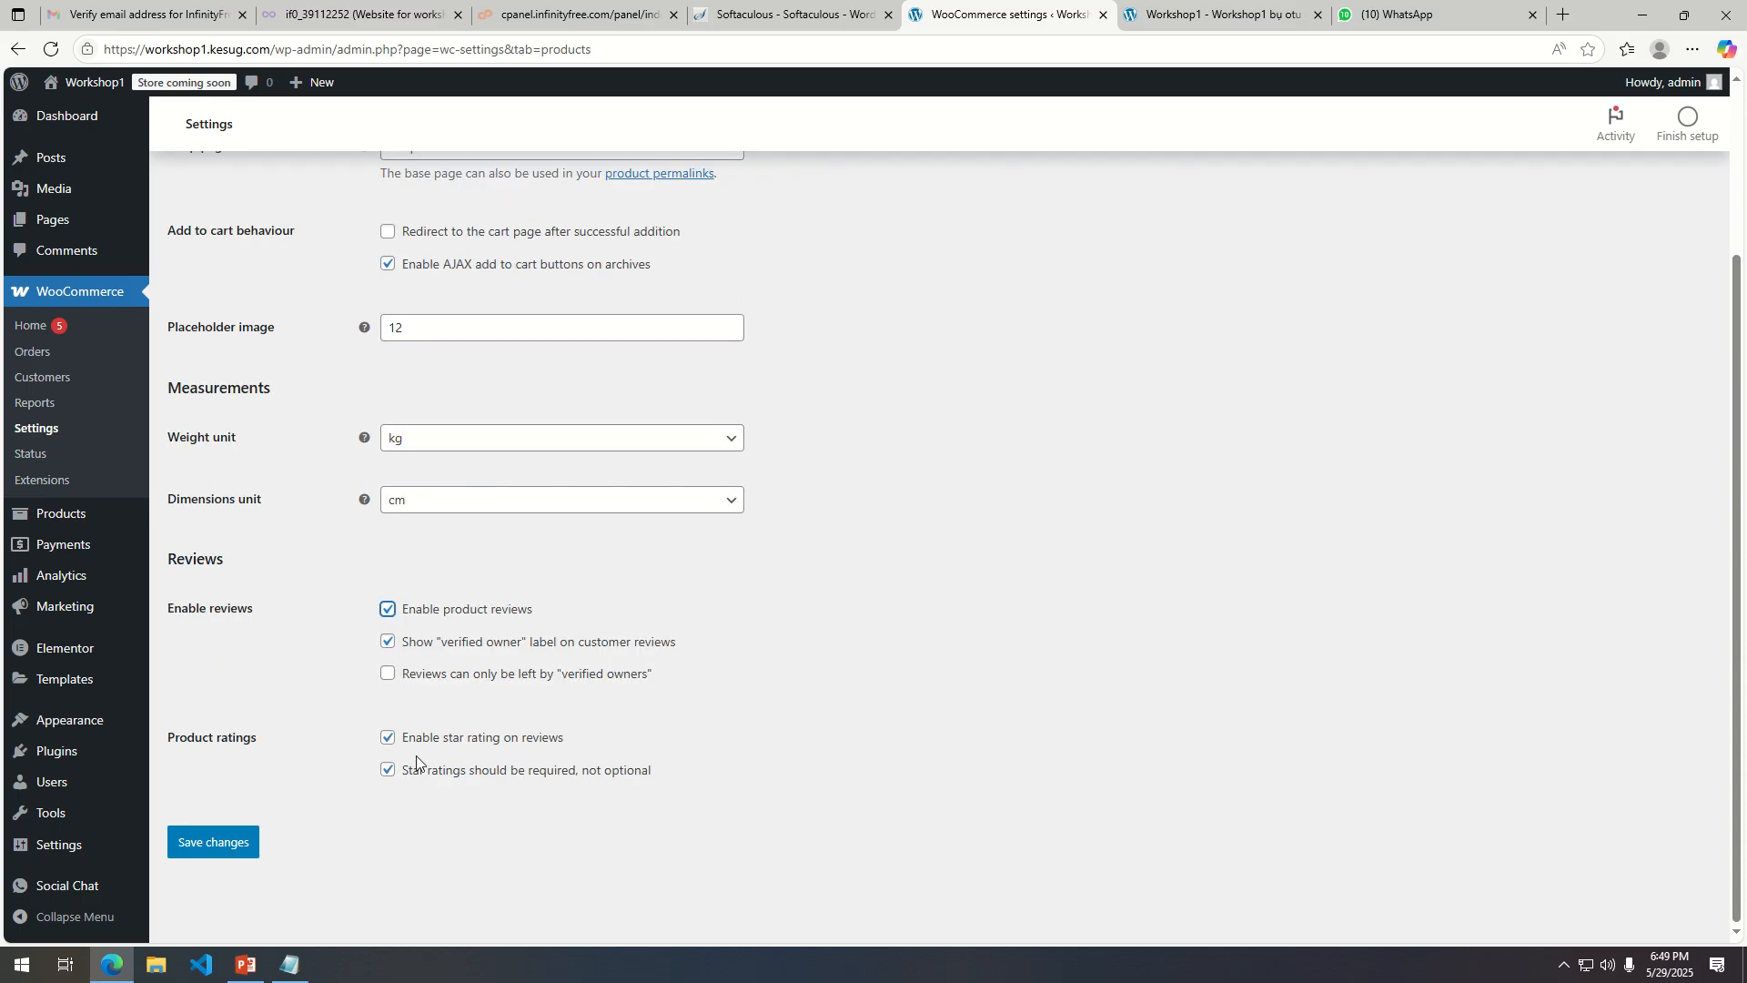
left_click(207, 843)
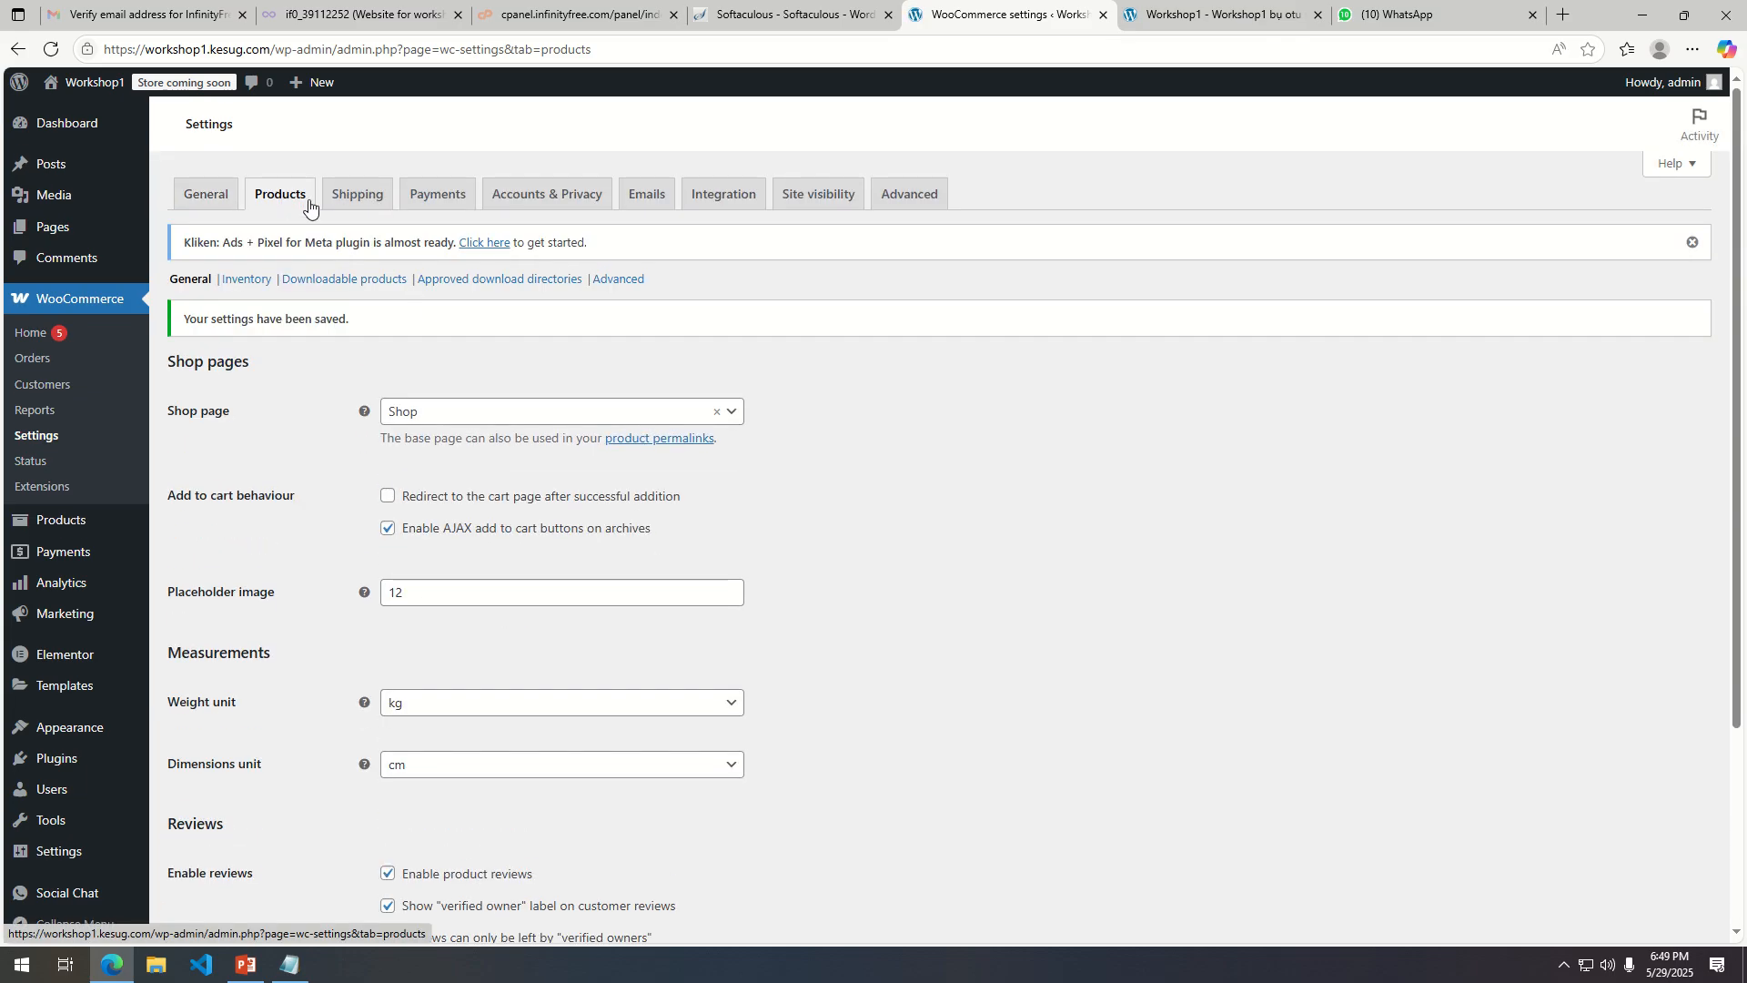
Open the Shipping settings and dismiss the shipping zones guide.
left_click(360, 202)
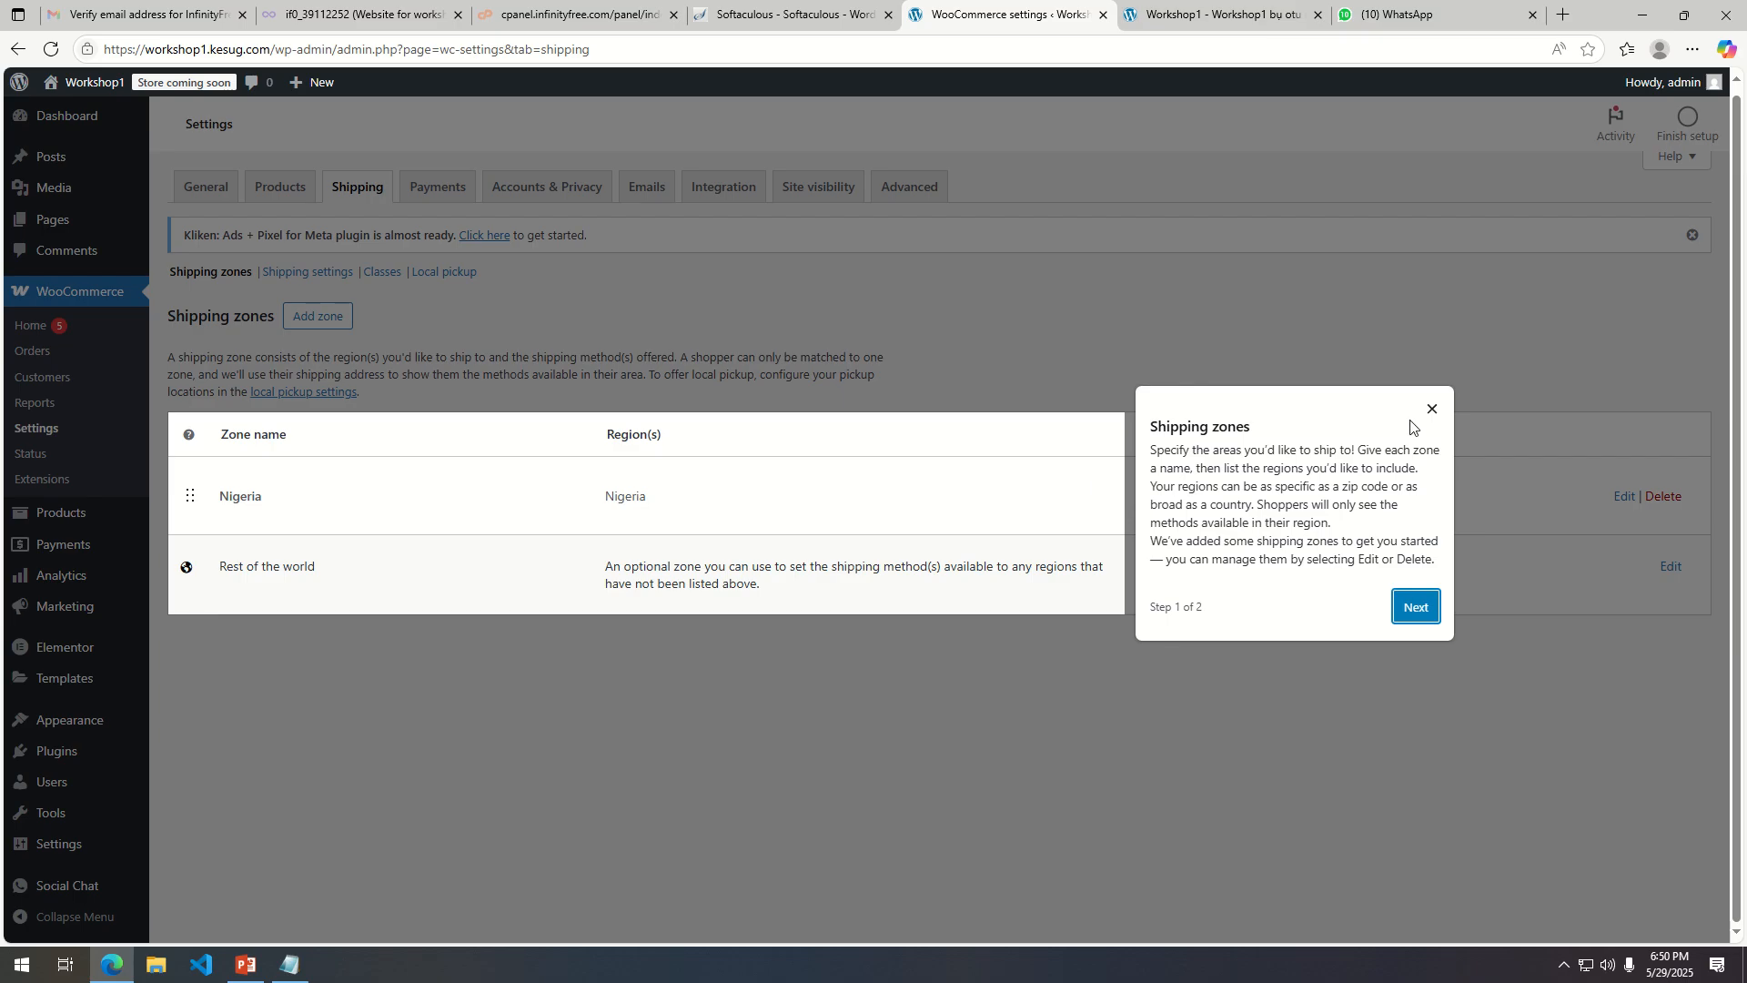
left_click(1431, 413)
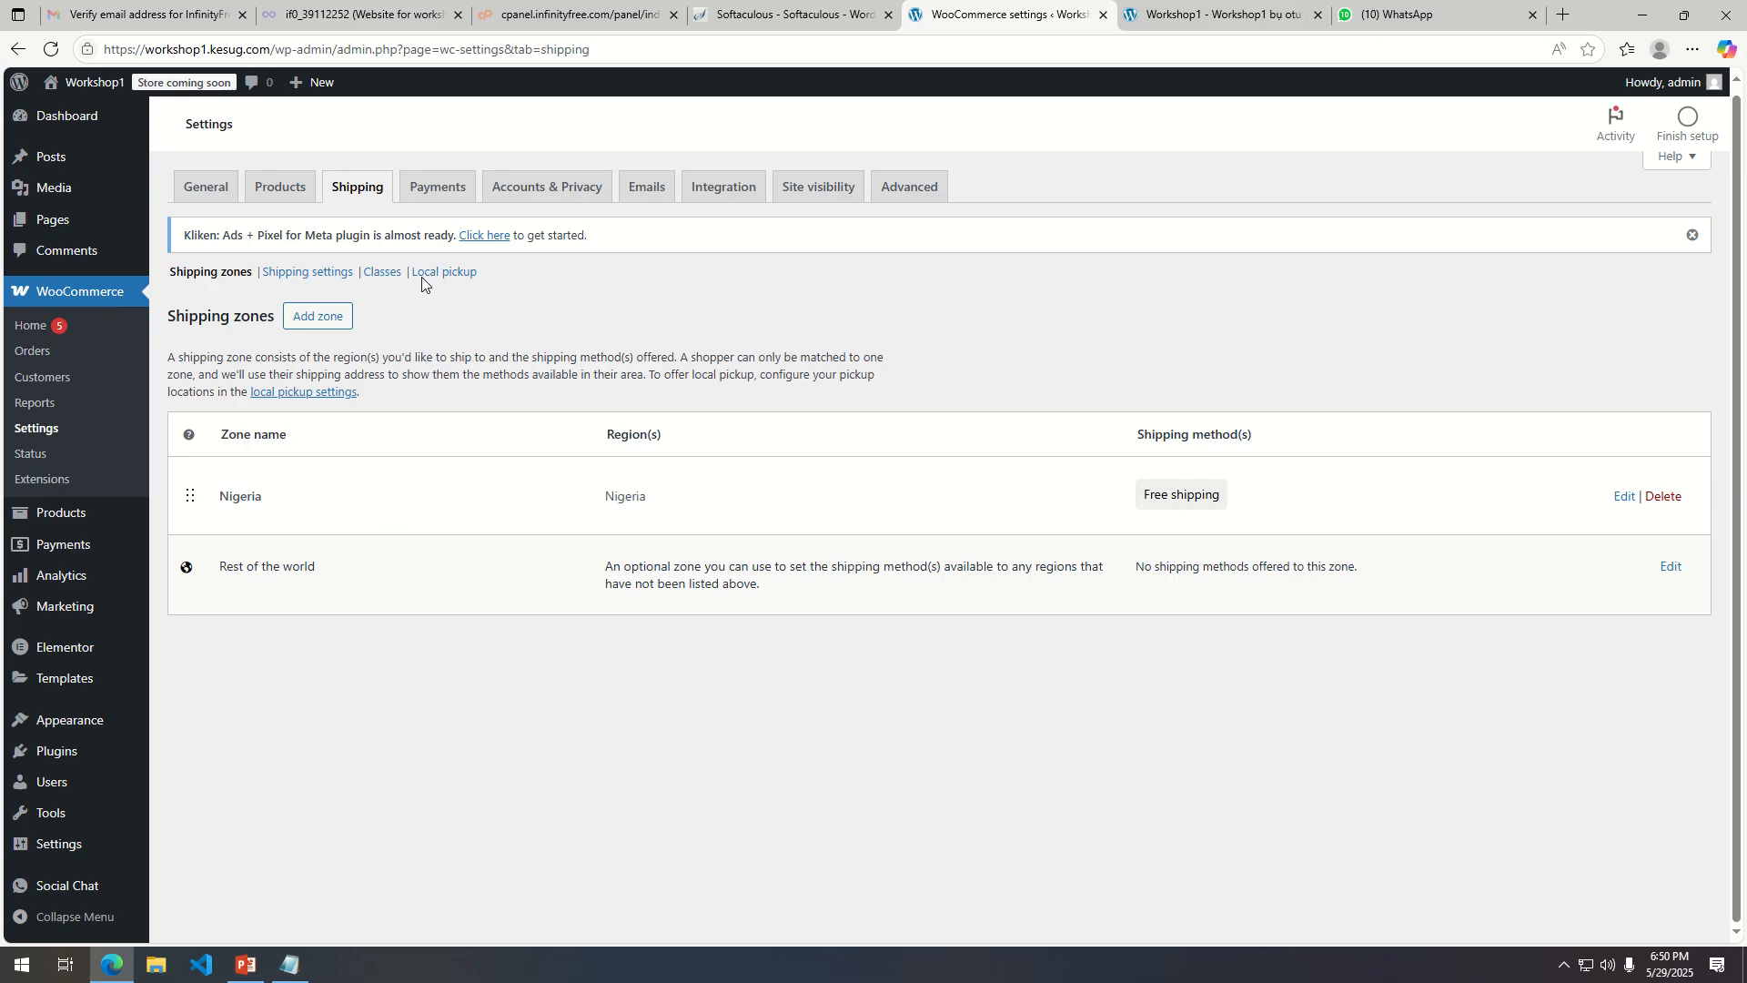
Open the Payments settings, then install and enable the Paystack payment provider.
left_click(429, 193)
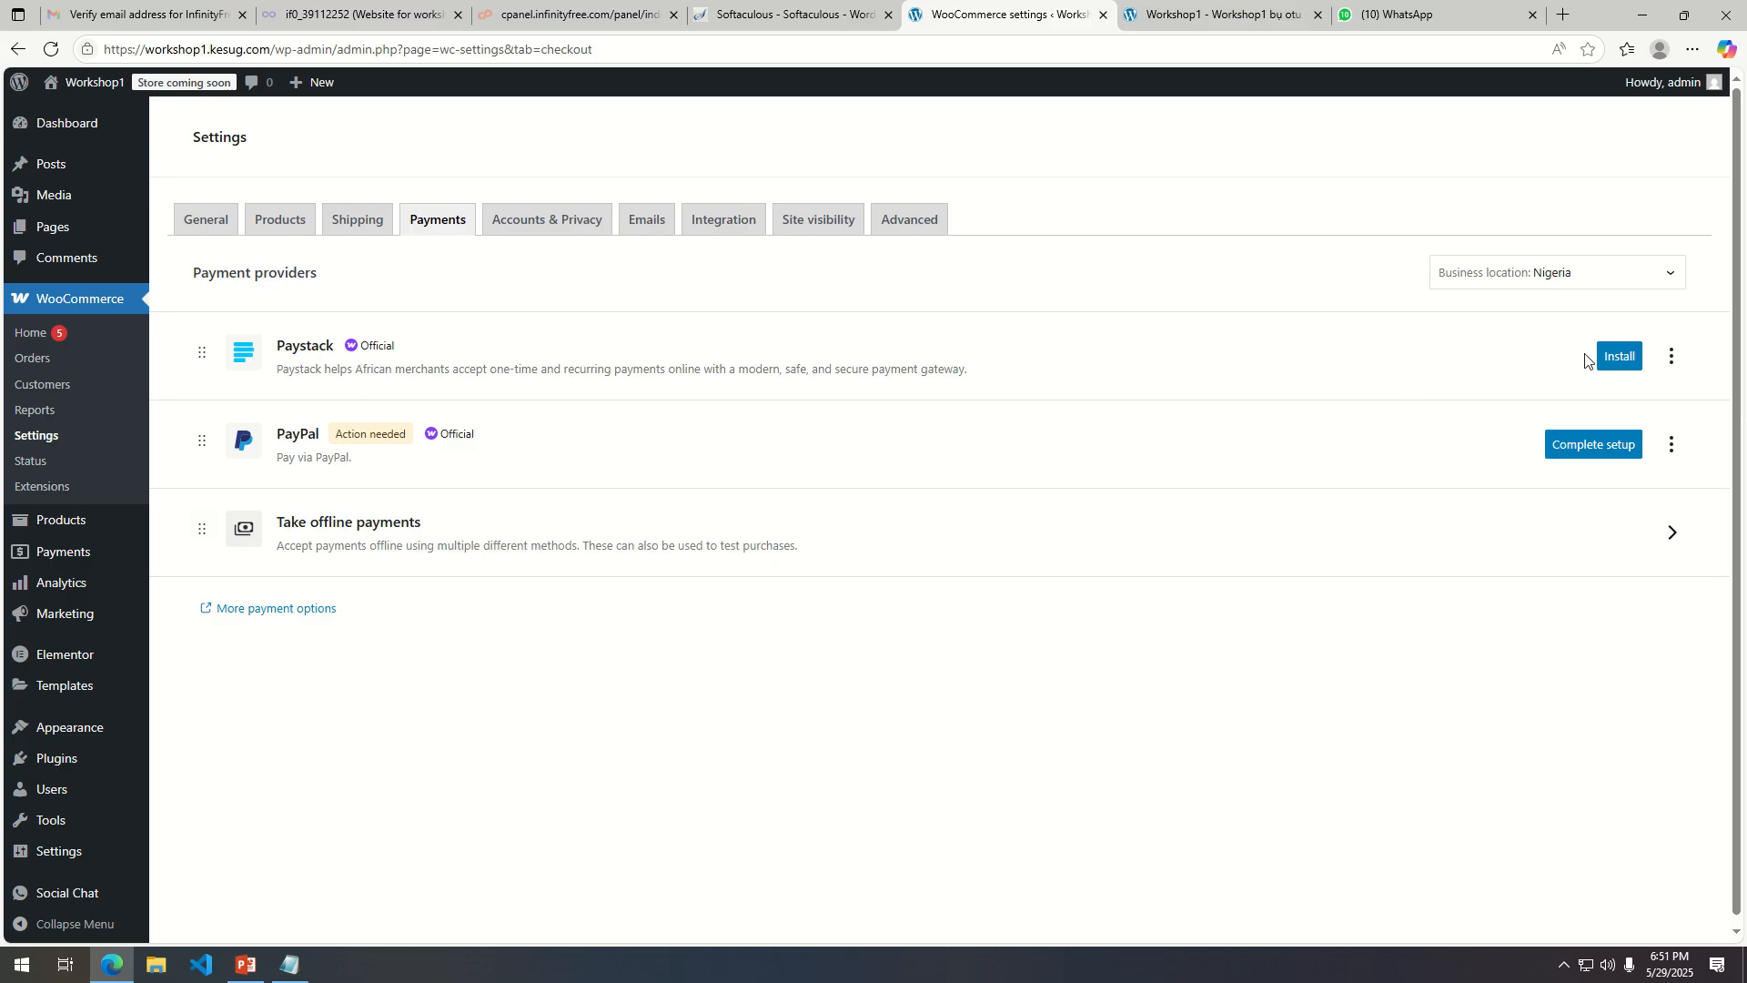
left_click(1612, 356)
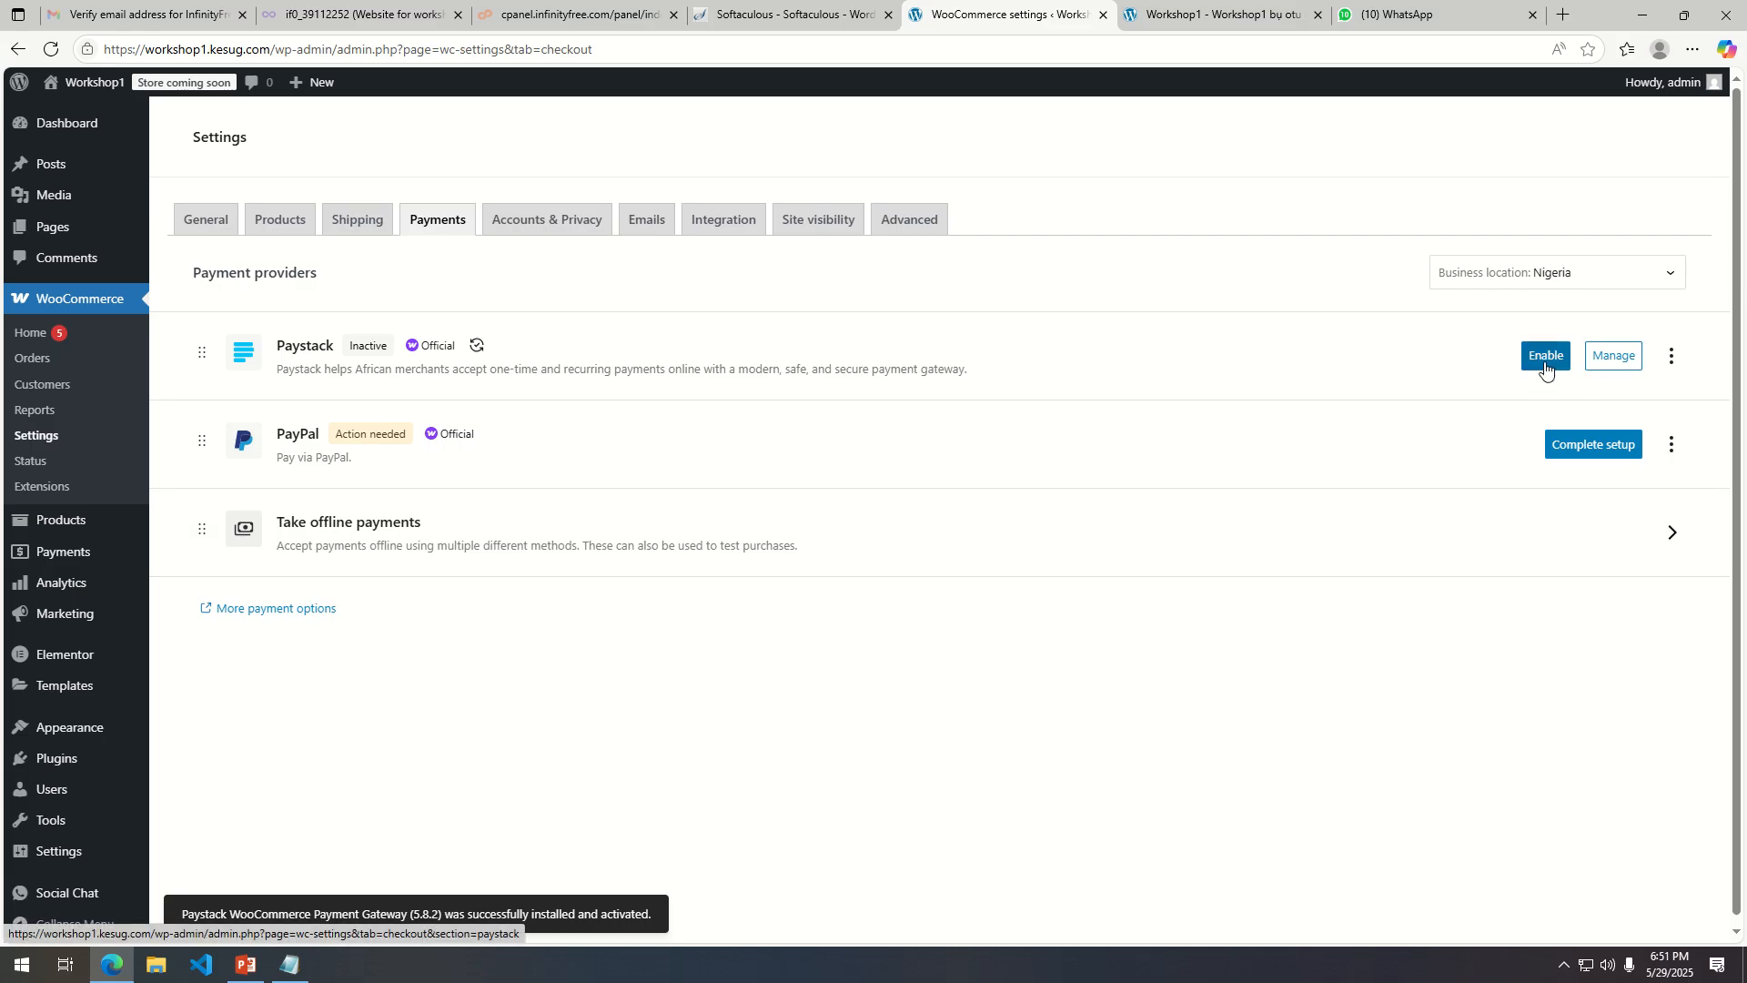
left_click(1545, 357)
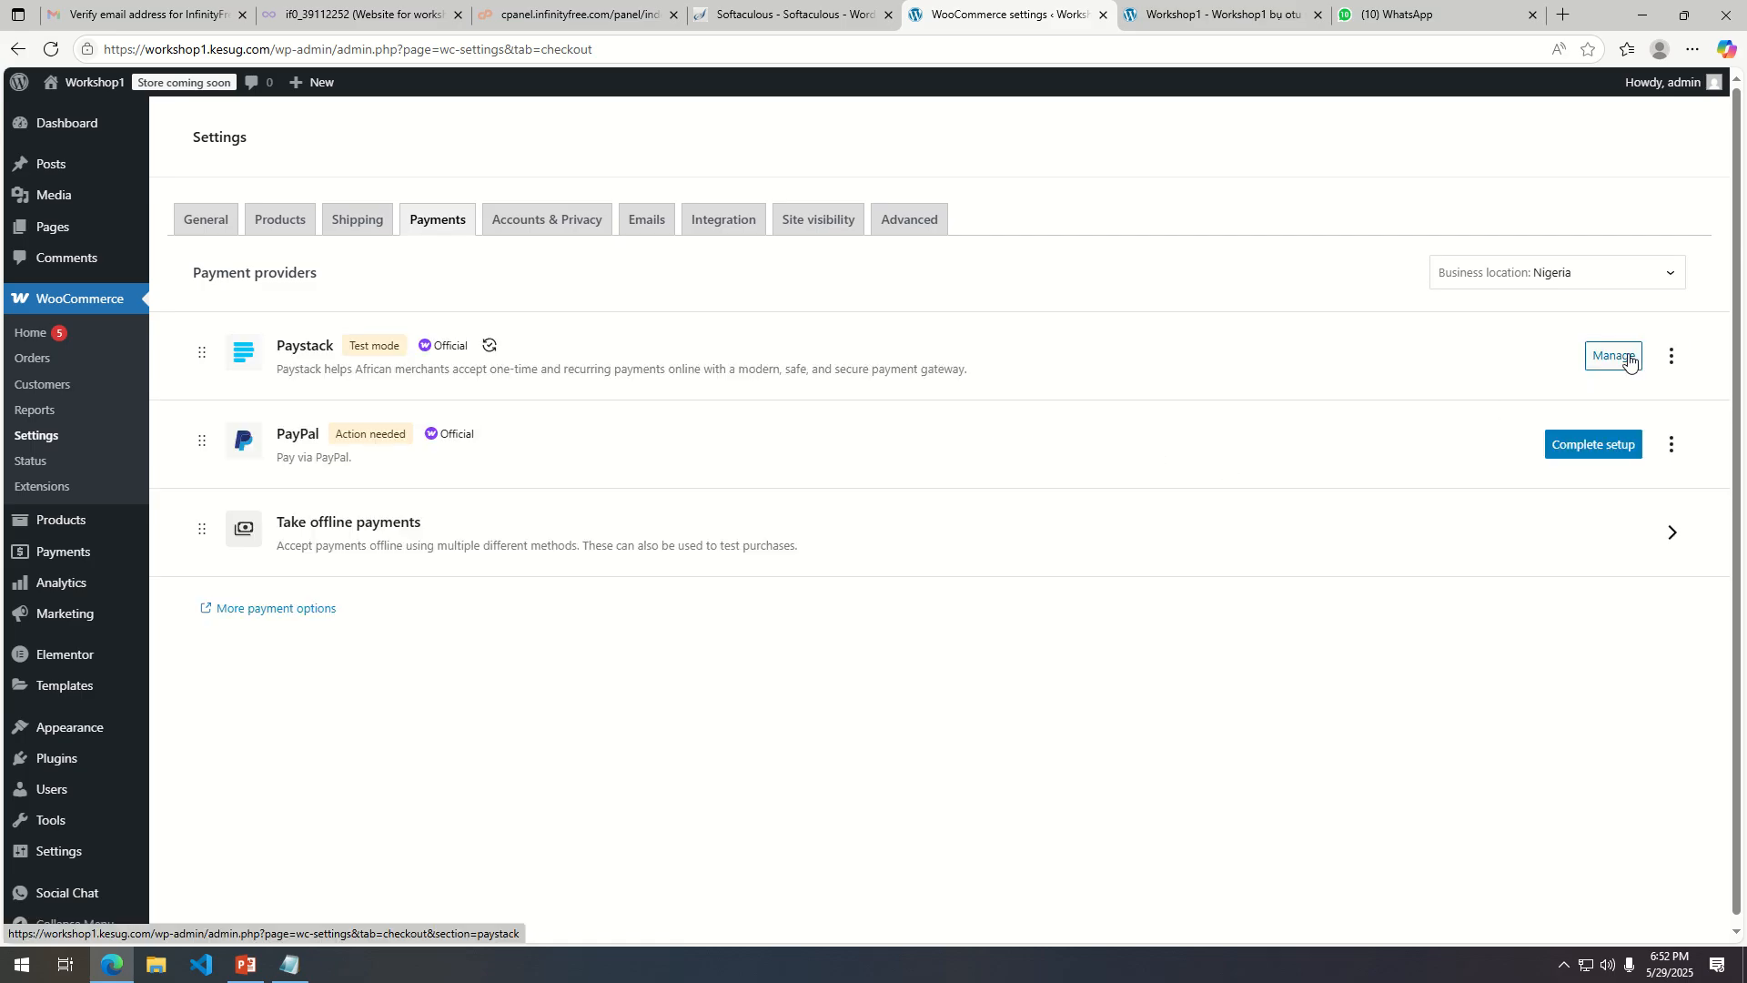
Open the Paystack management settings.
left_click(1628, 361)
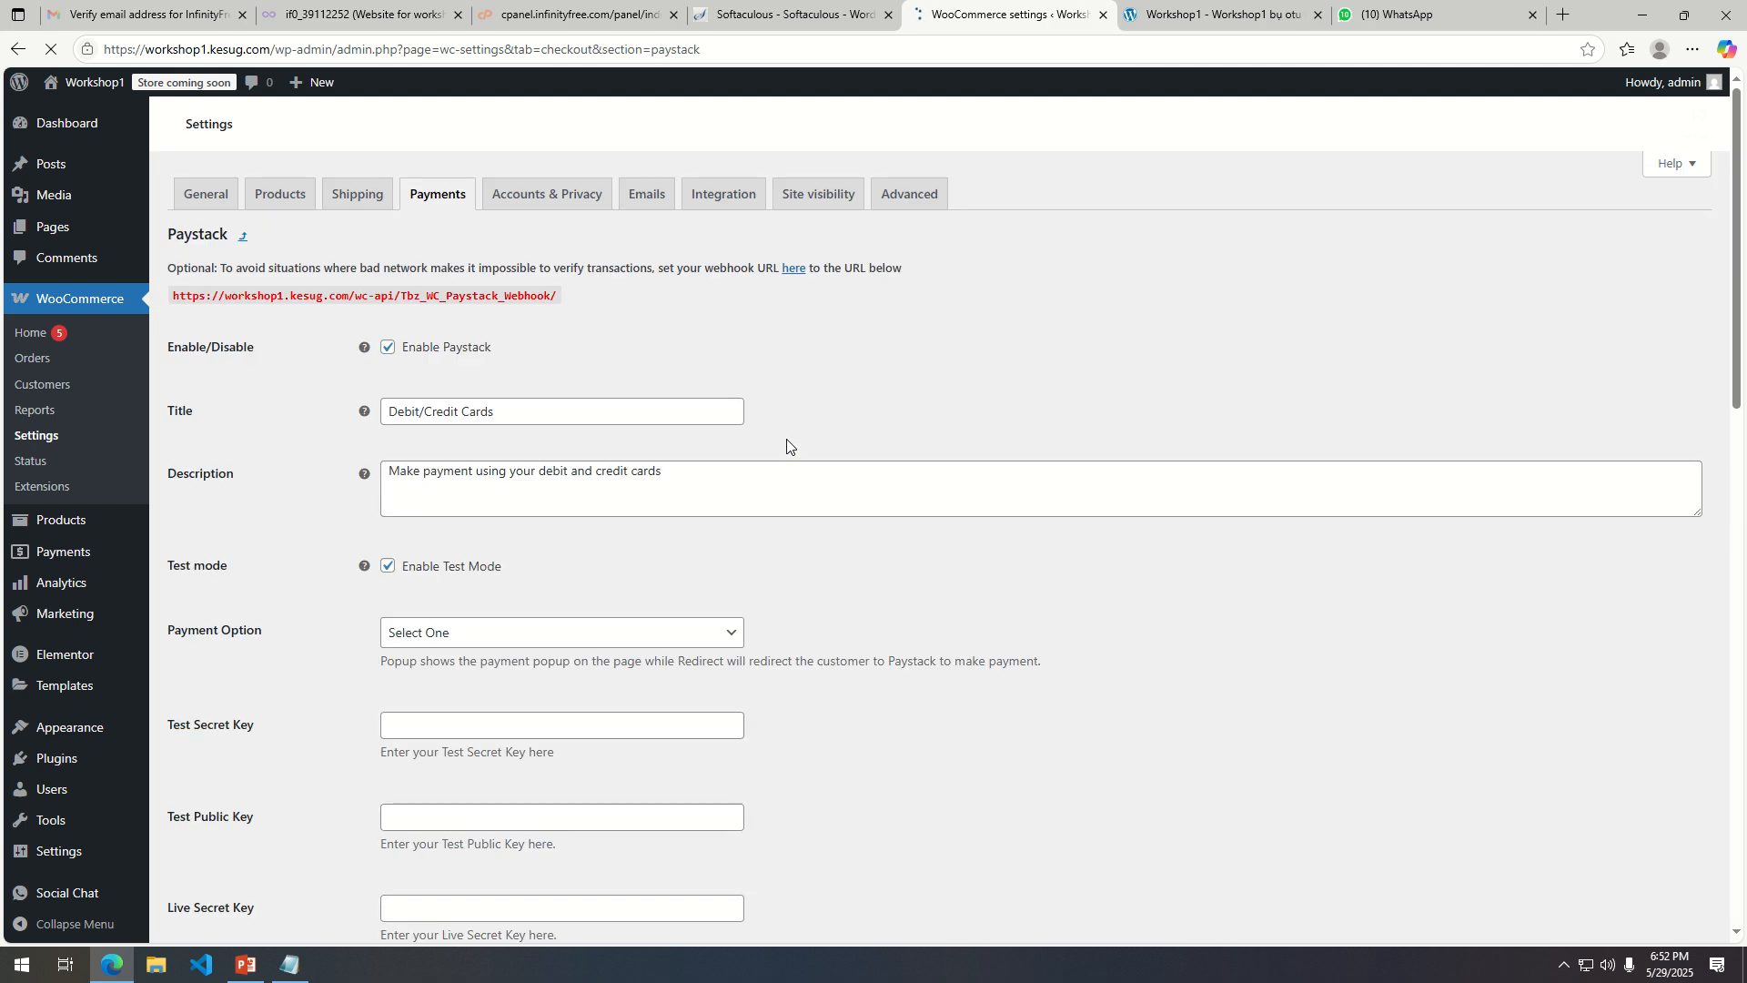
scroll(571, 570, "down", 2)
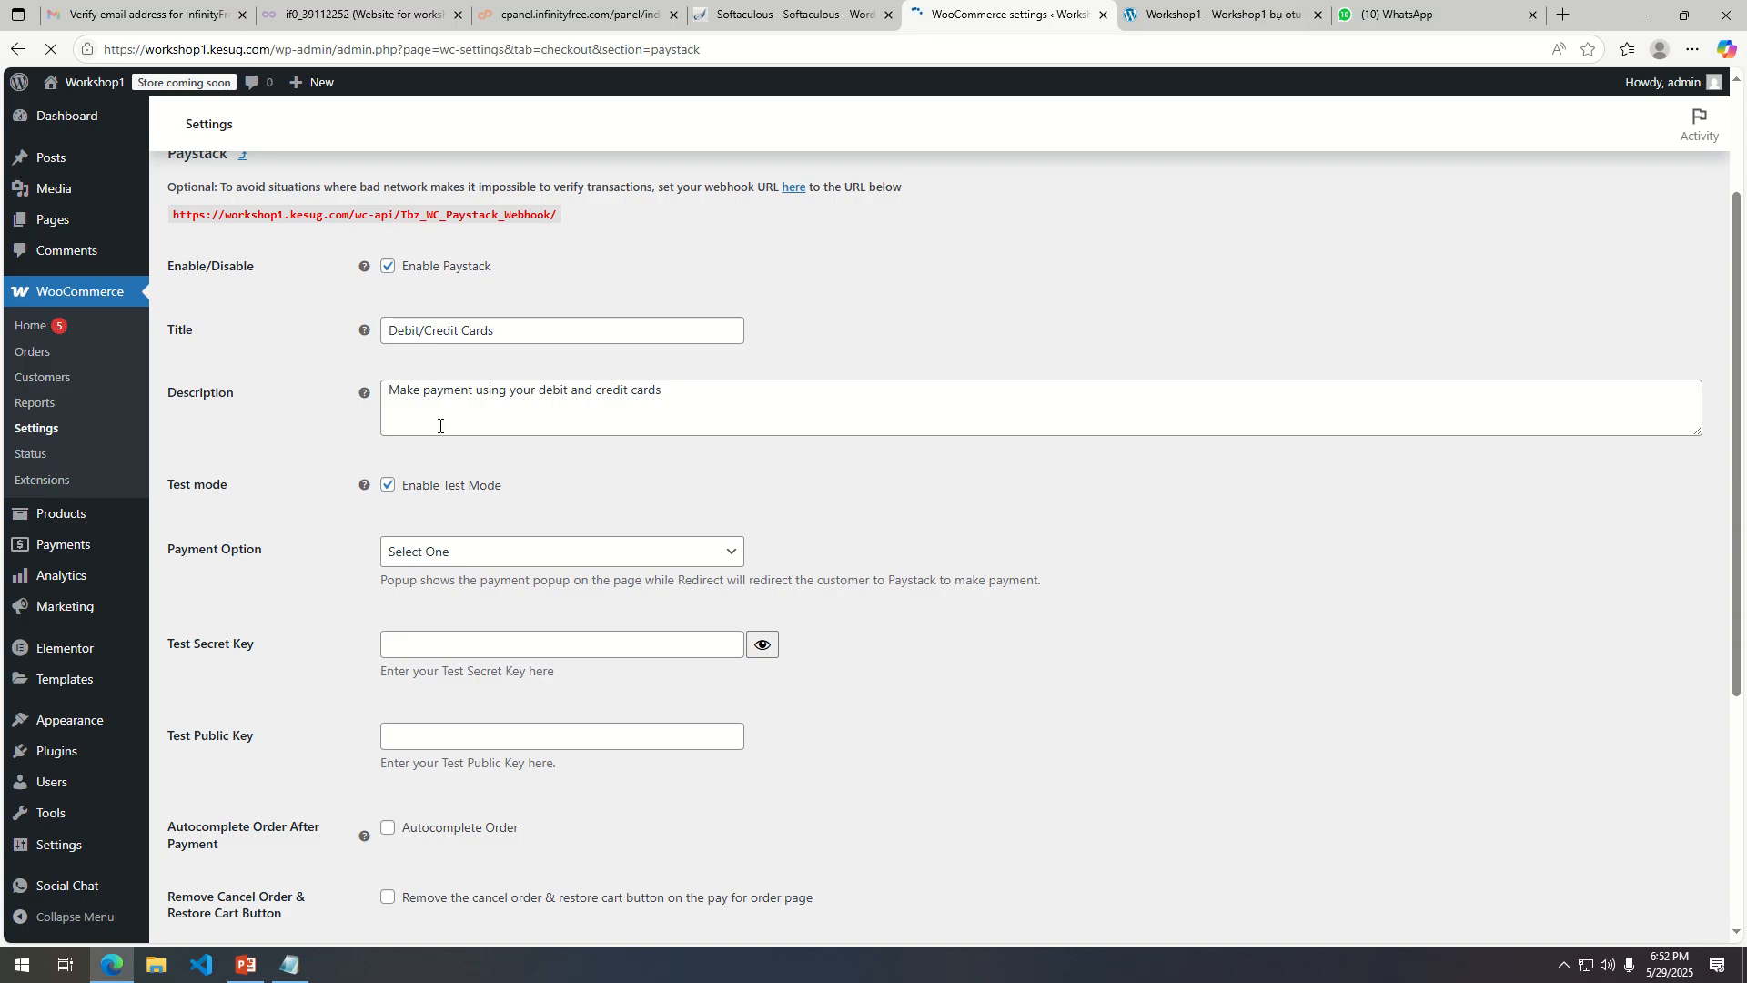
scroll(406, 420, "up", 1)
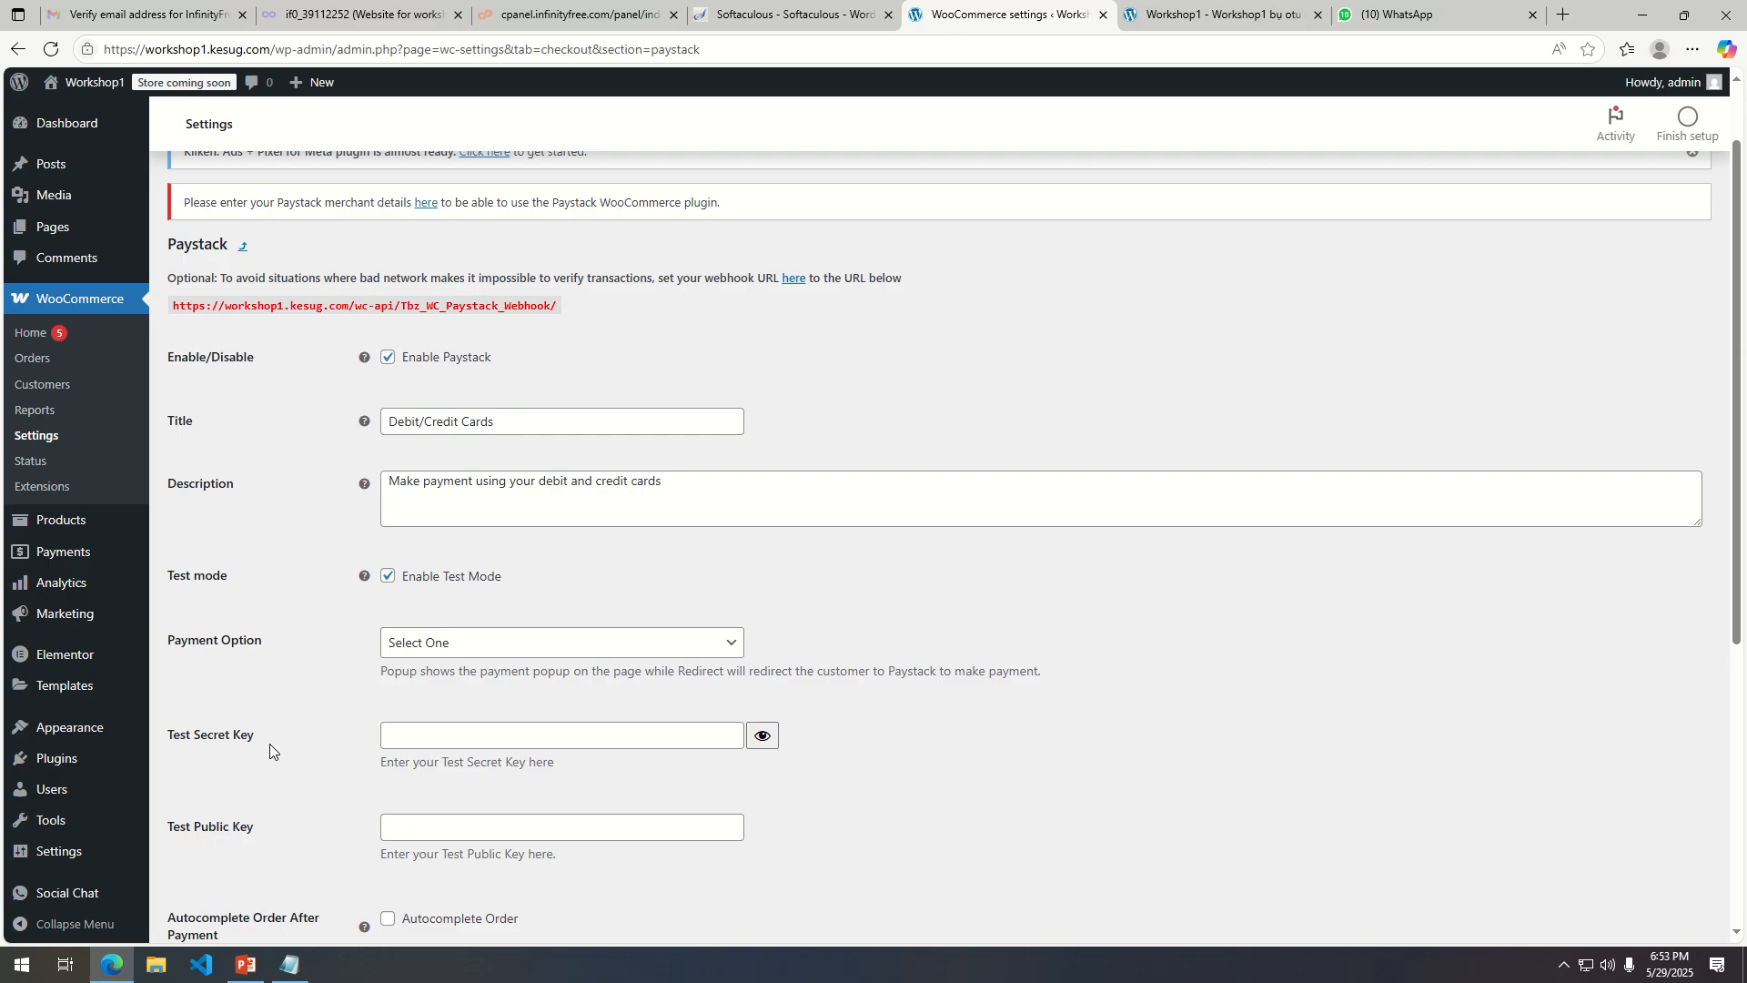
Try disabling Paystack test mode to switch to the live secret and public key fields.
scroll(291, 744, "down", 1)
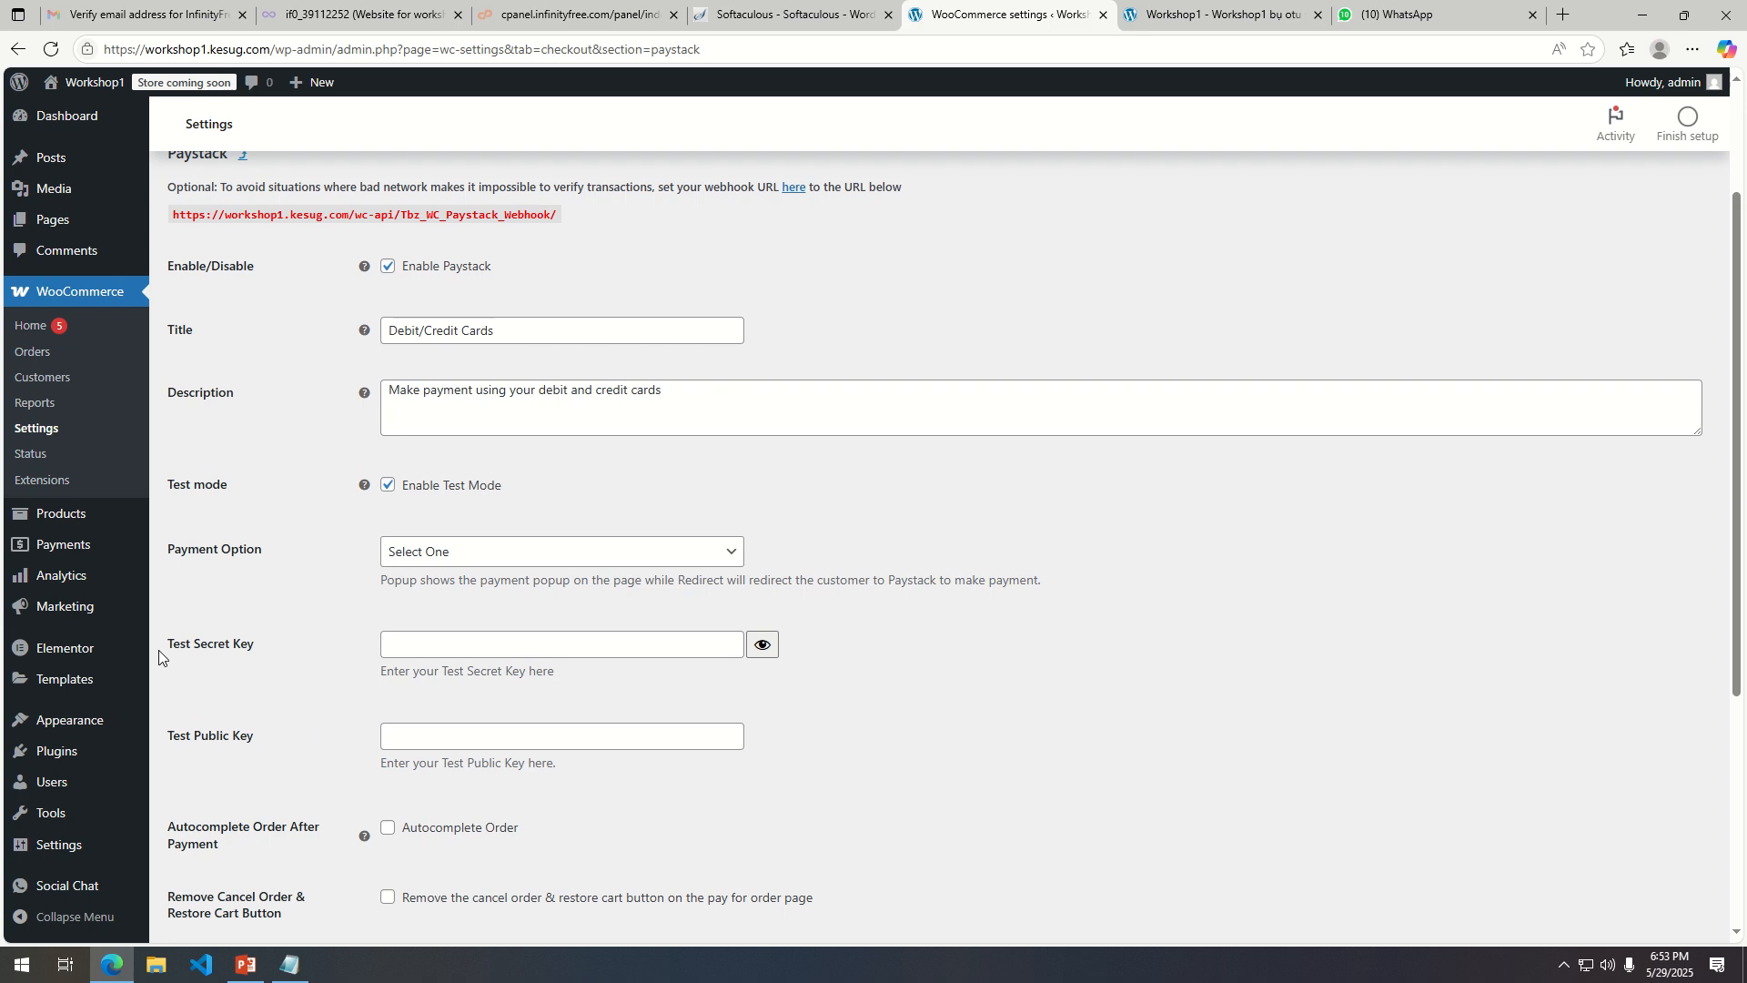
left_click(388, 488)
left_click(461, 652)
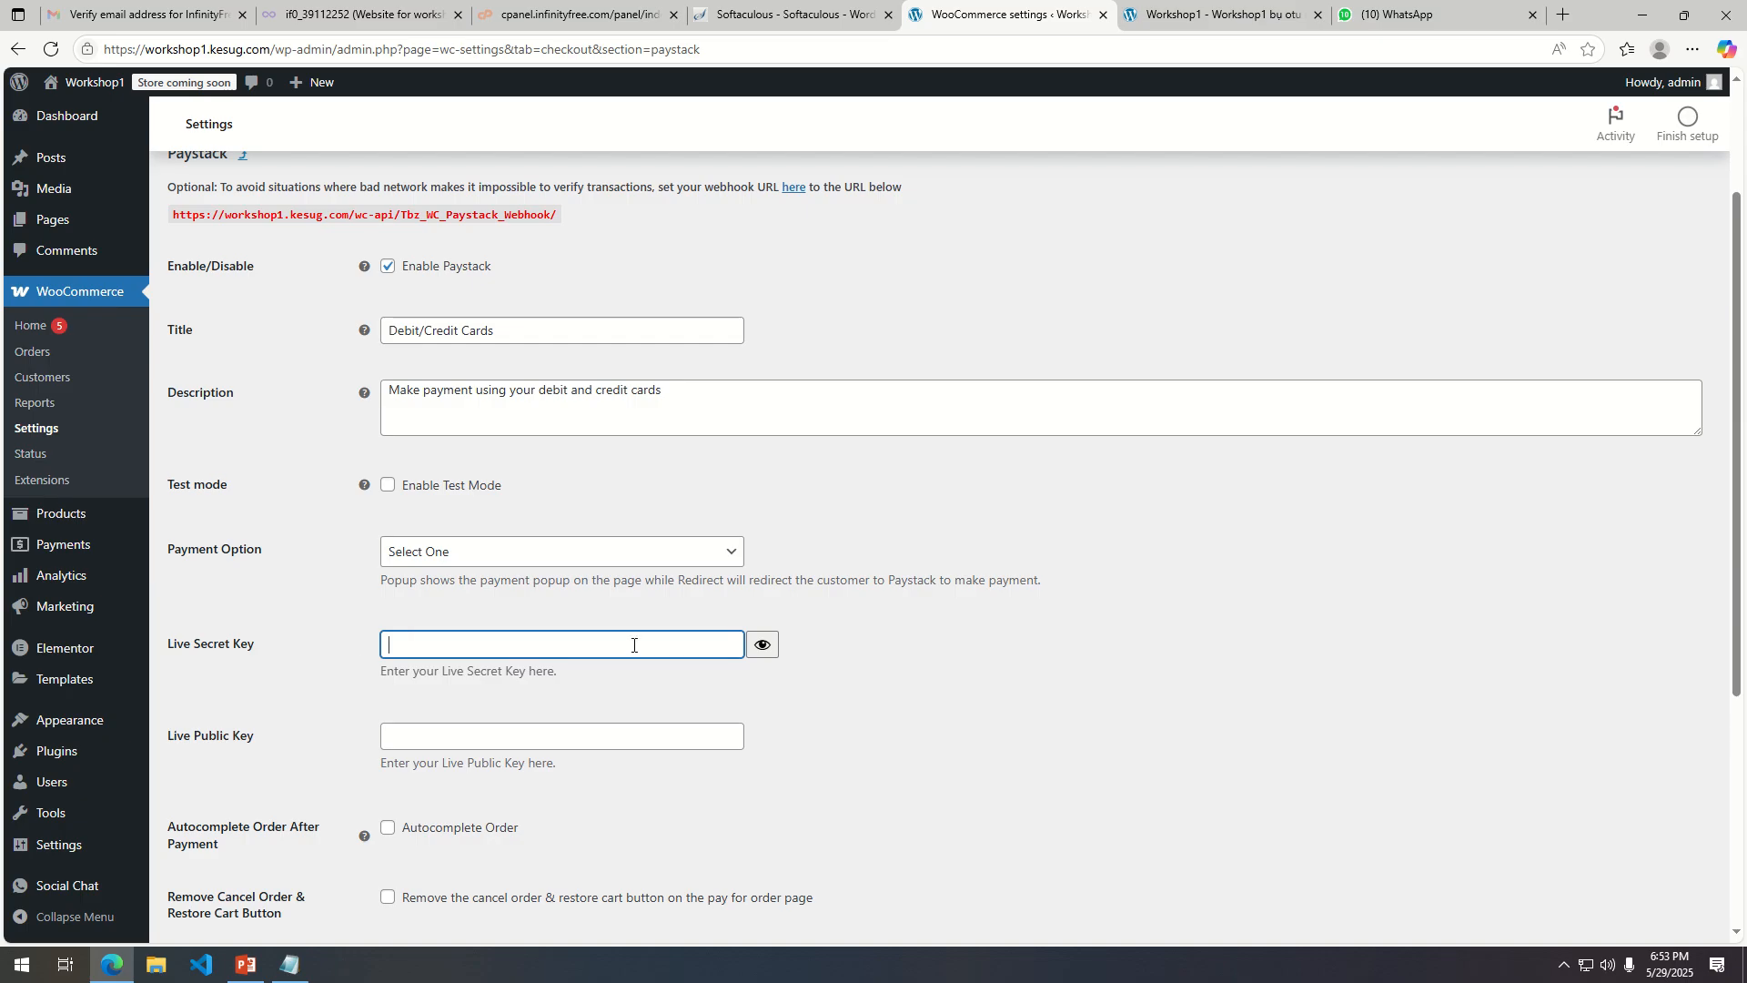
left_click(624, 744)
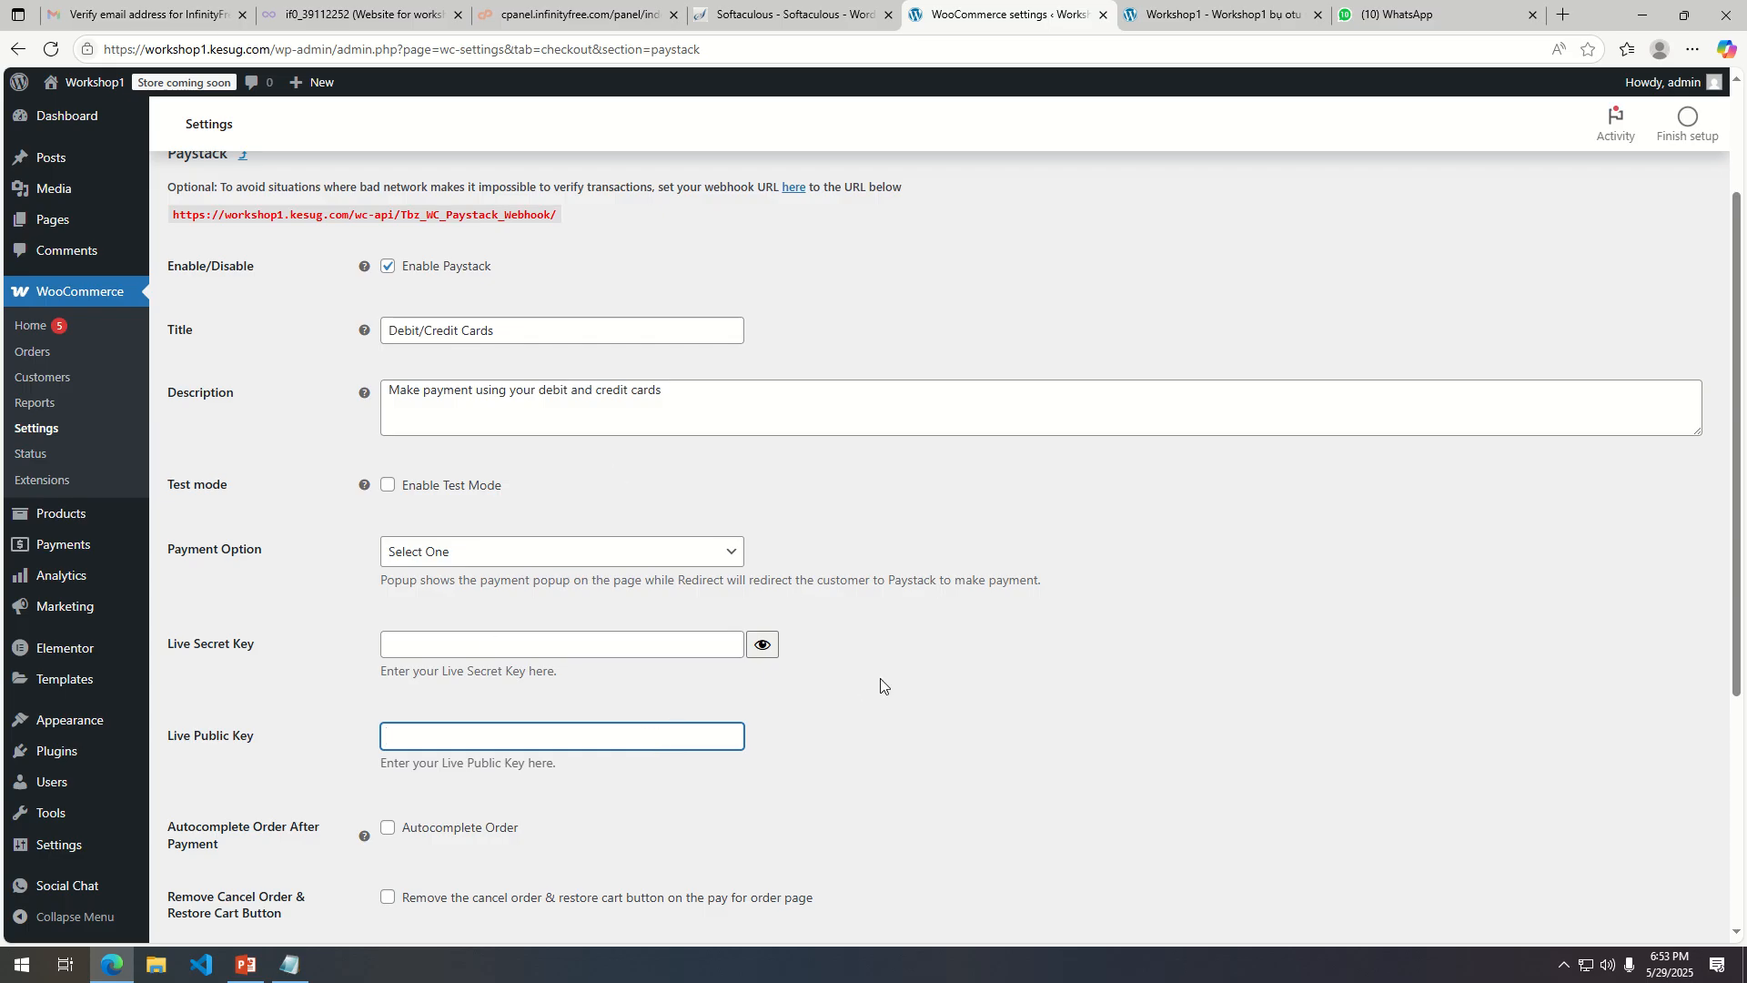
scroll(563, 678, "up", 2)
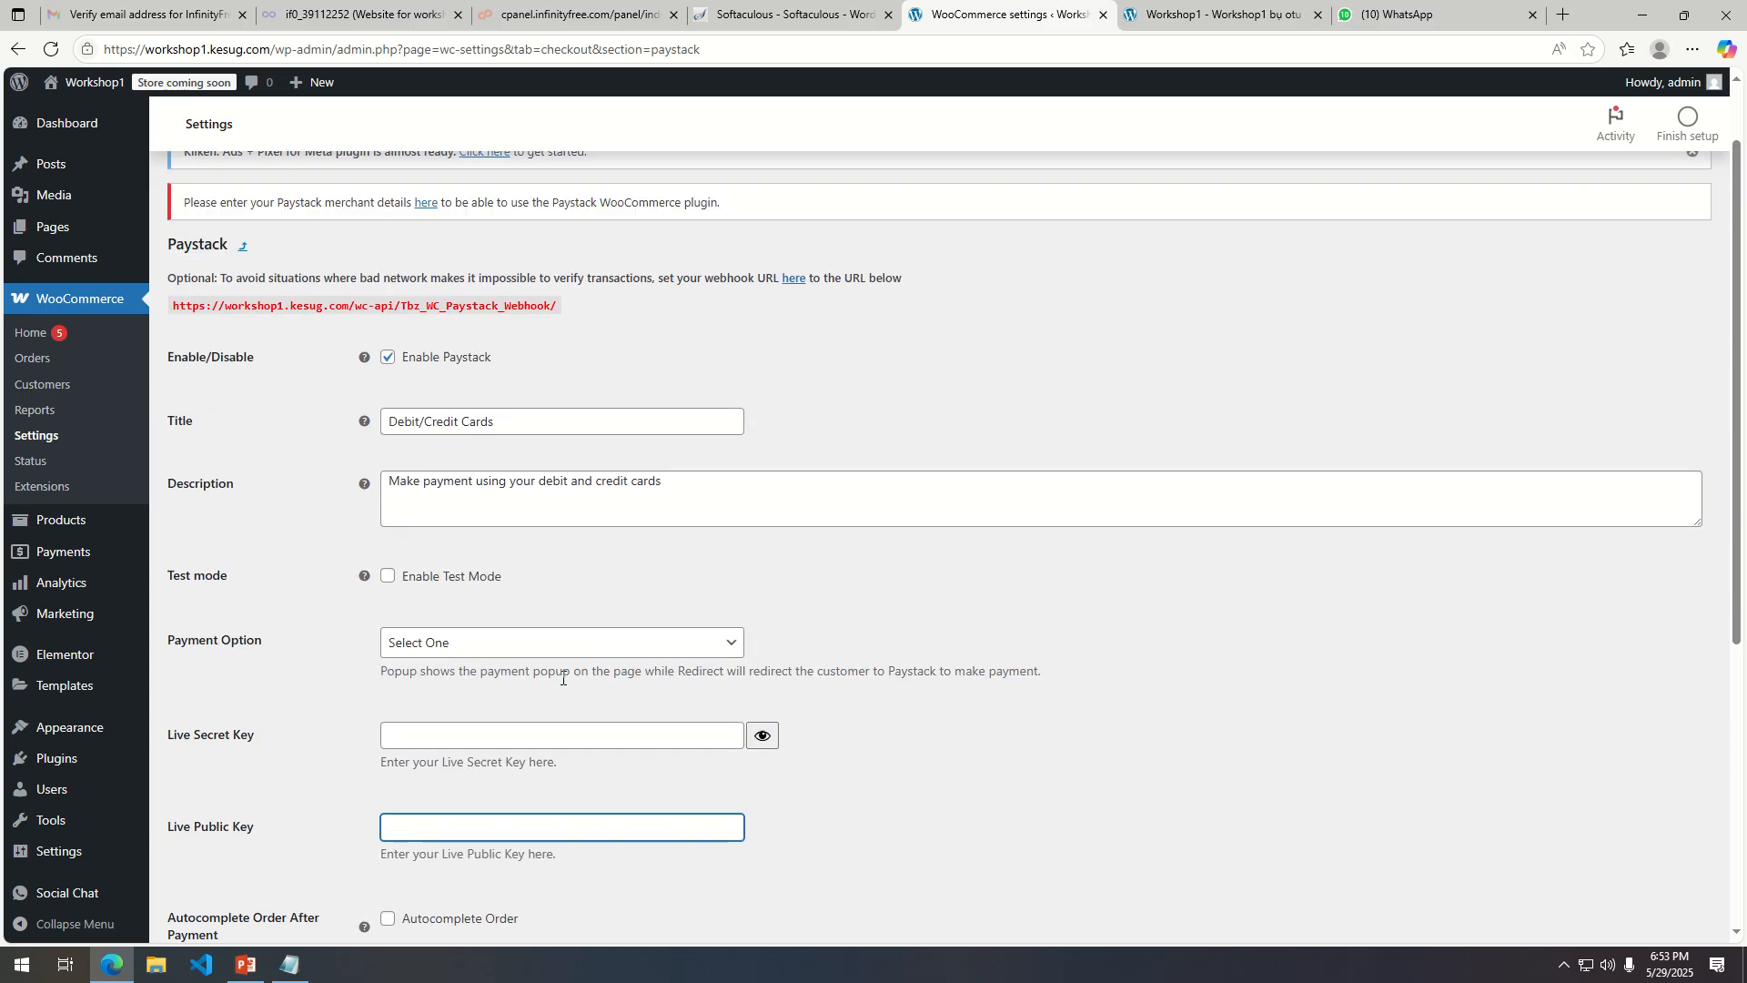
scroll(561, 679, "down", 6)
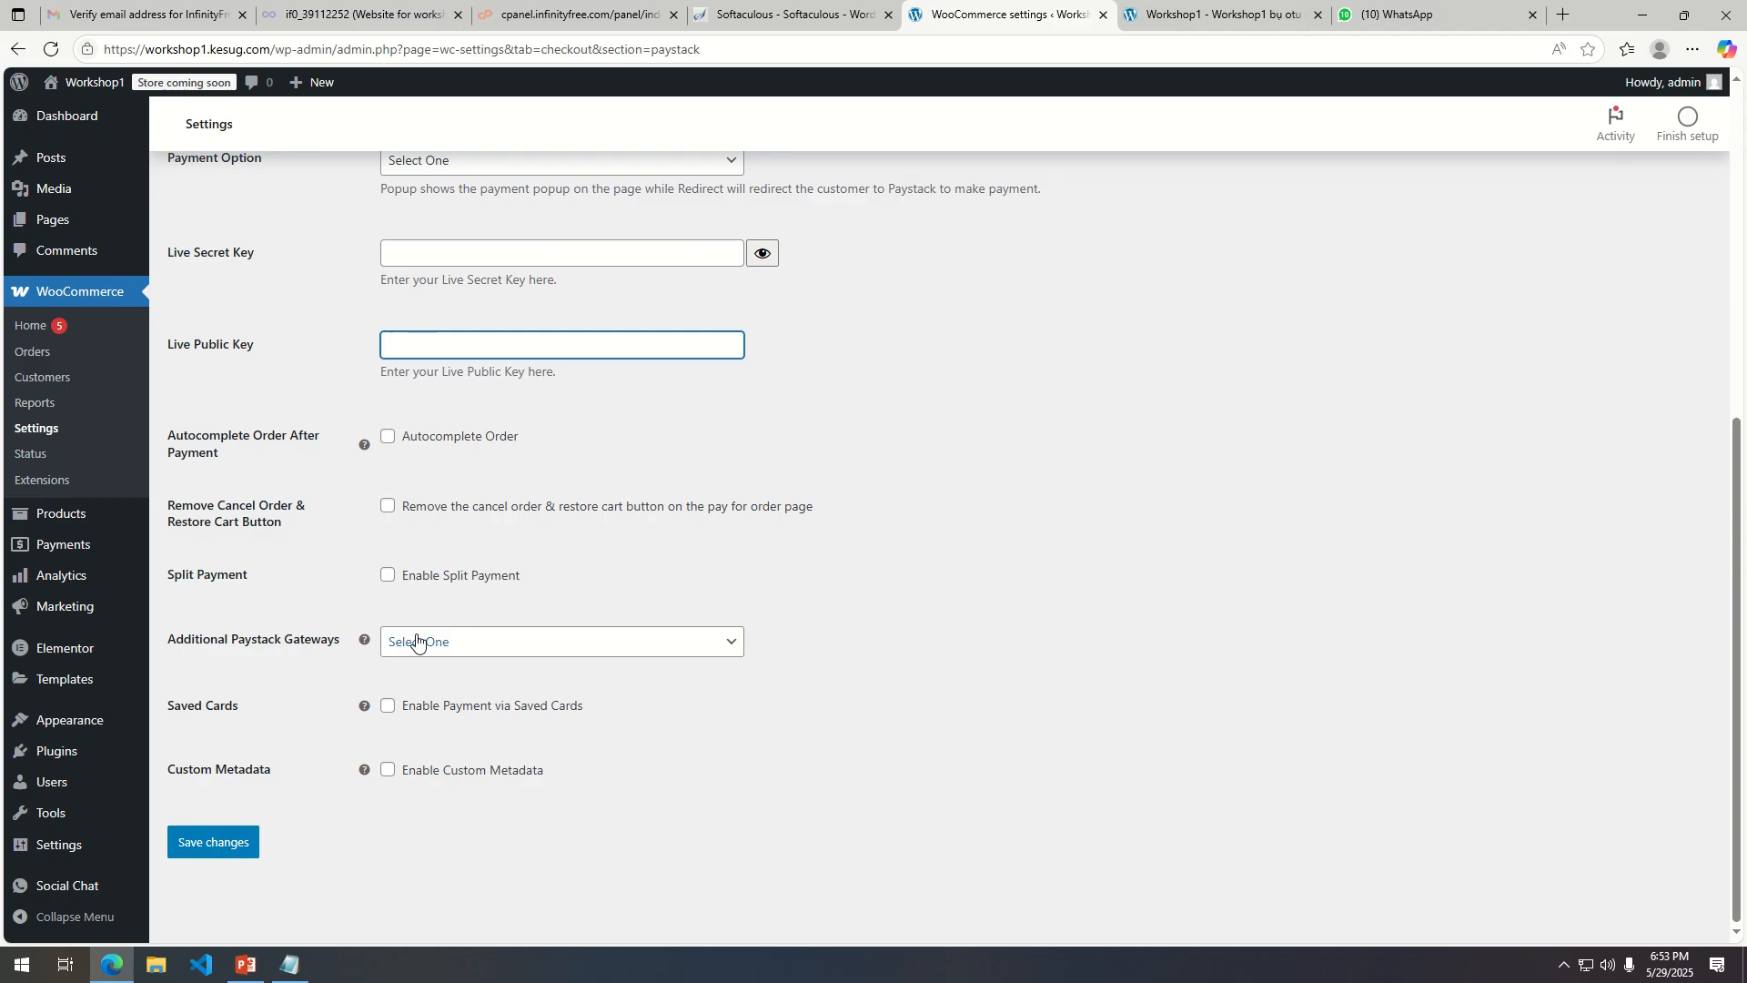
scroll(612, 507, "up", 3)
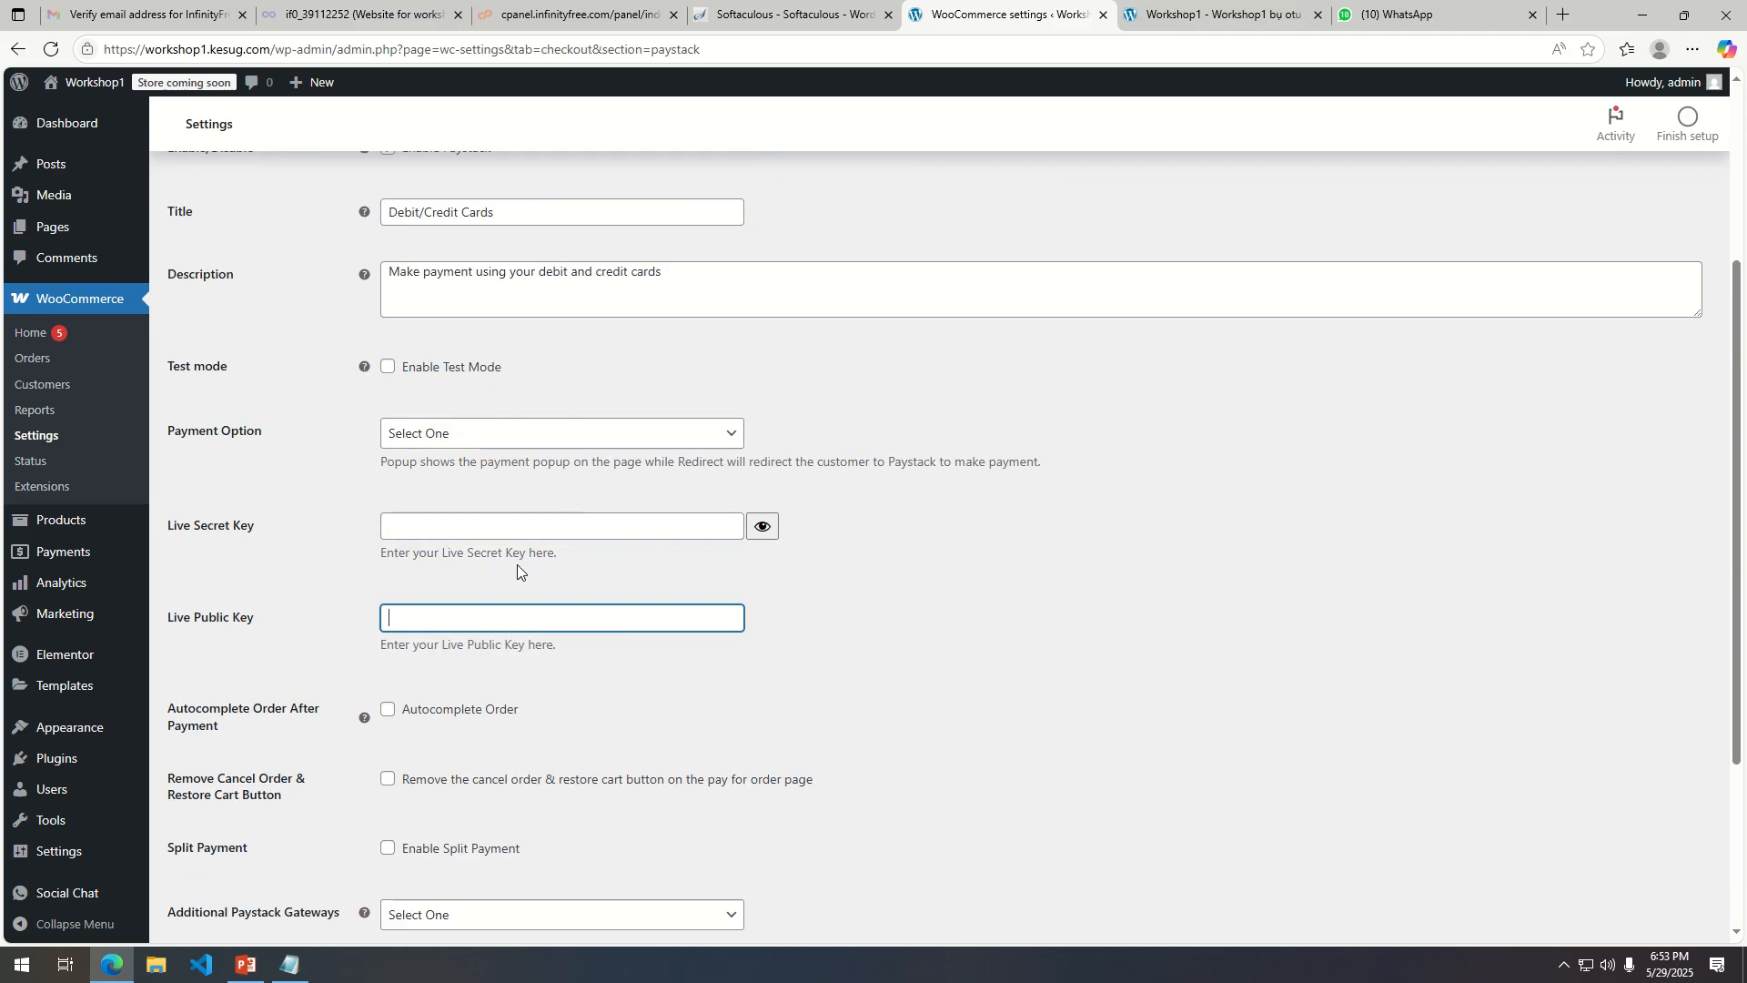
Re-enable Paystack test mode and save the Paystack settings.
left_click(388, 366)
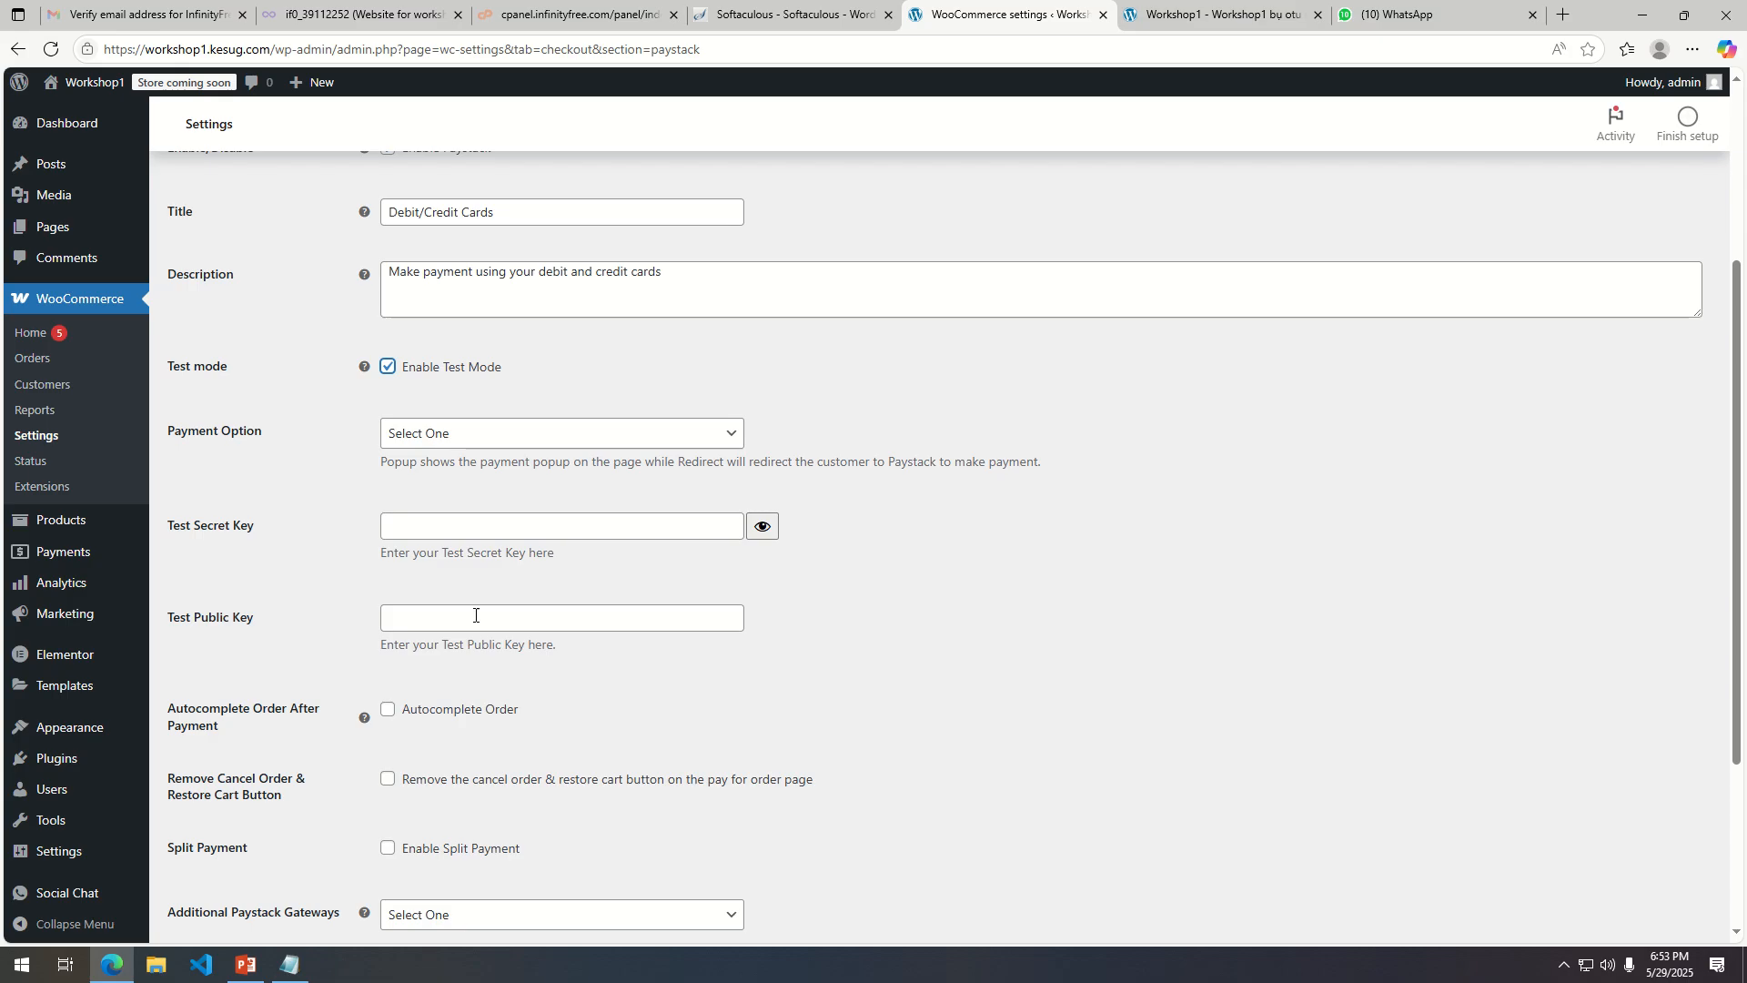
scroll(455, 637, "down", 3)
left_click(217, 842)
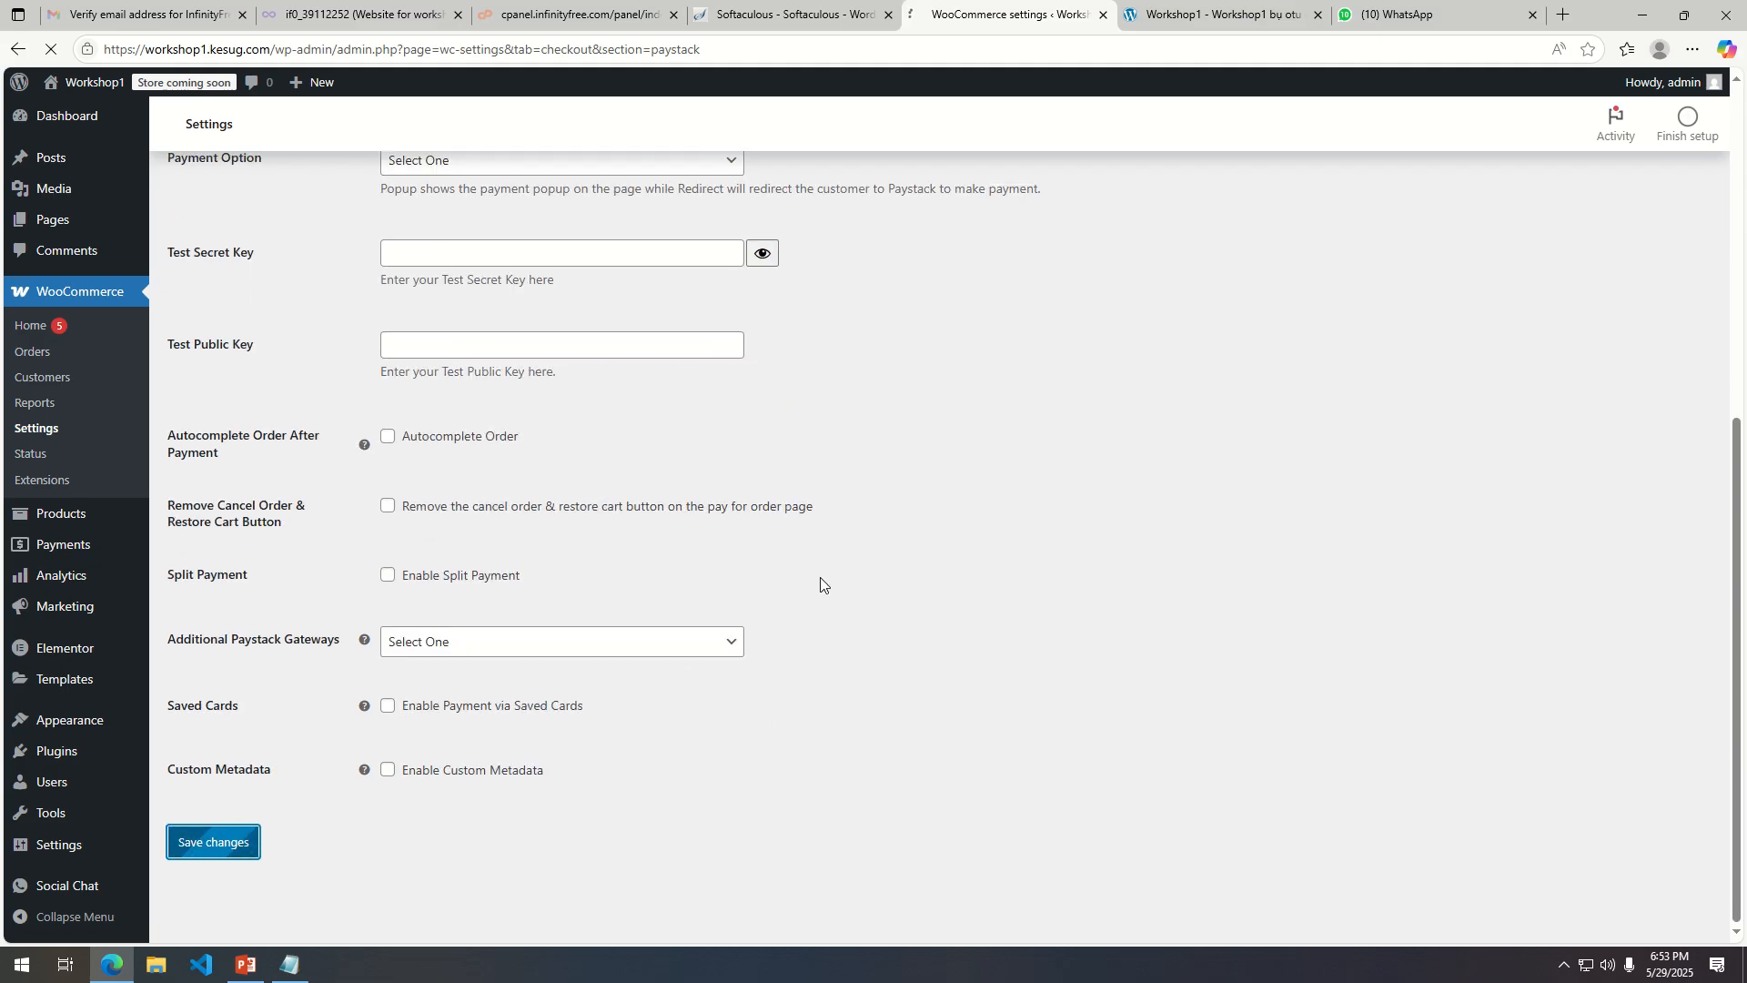
Open the offline payment methods and enable Direct bank transfer and Cash on delivery.
scroll(828, 578, "up", 1)
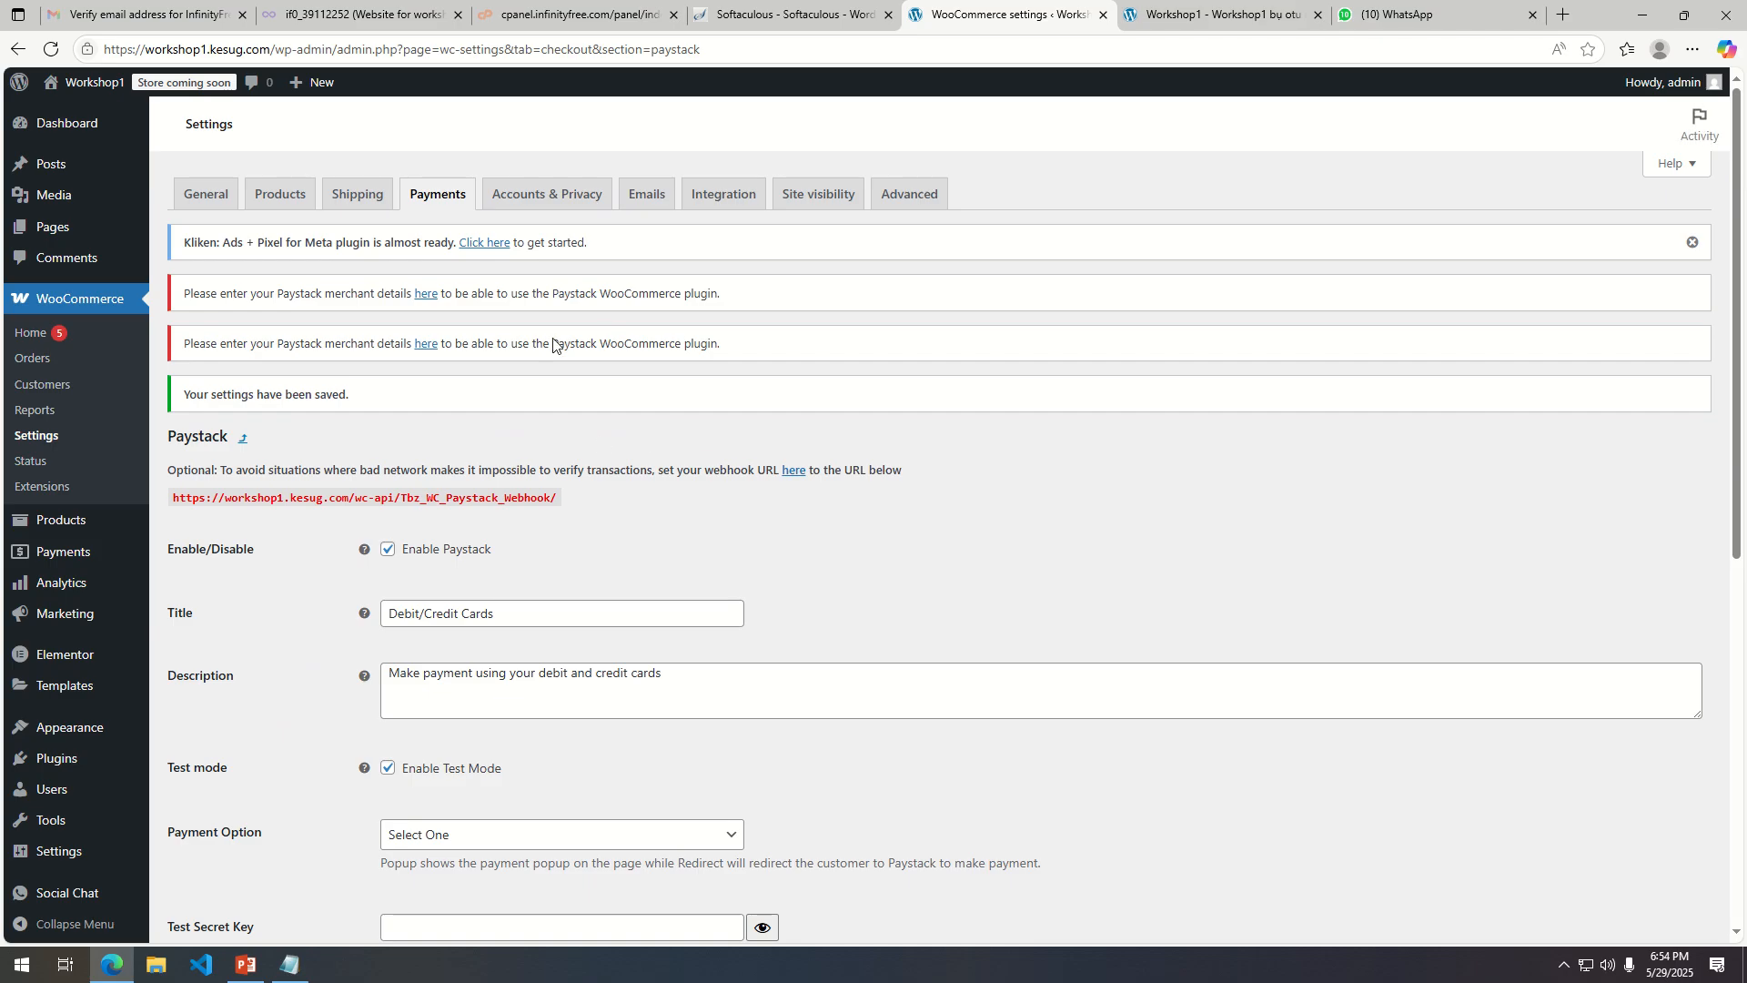
left_click(431, 200)
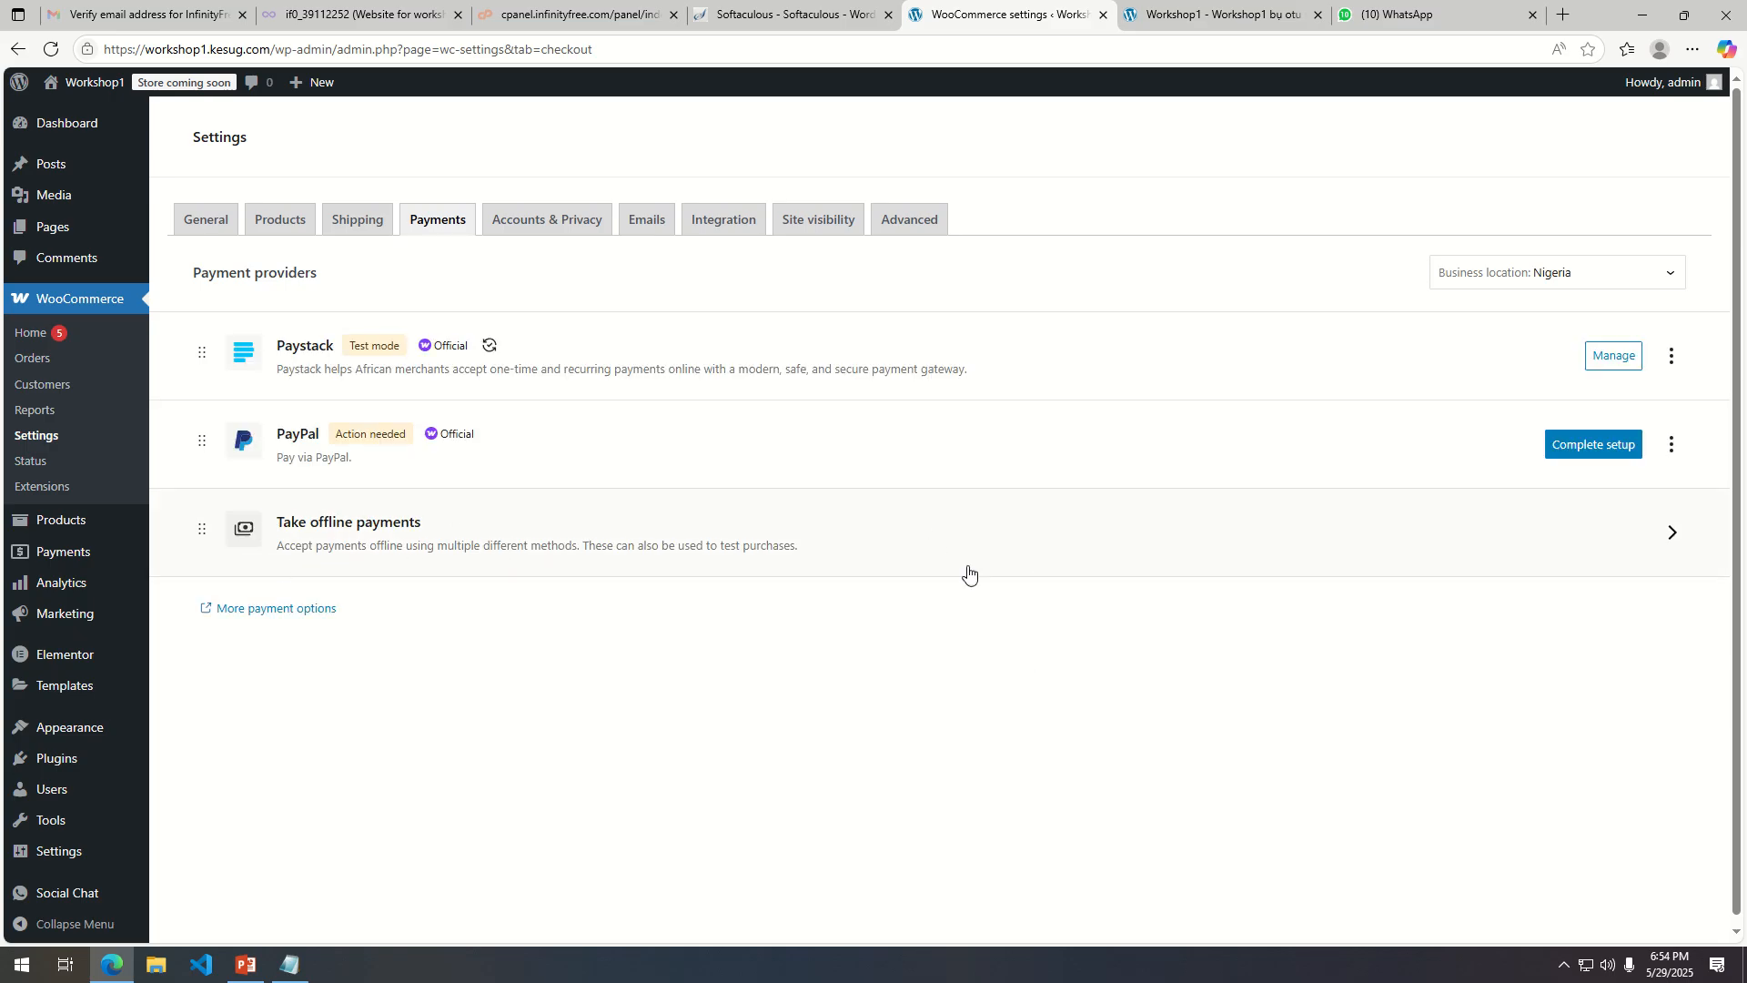
left_click(1673, 533)
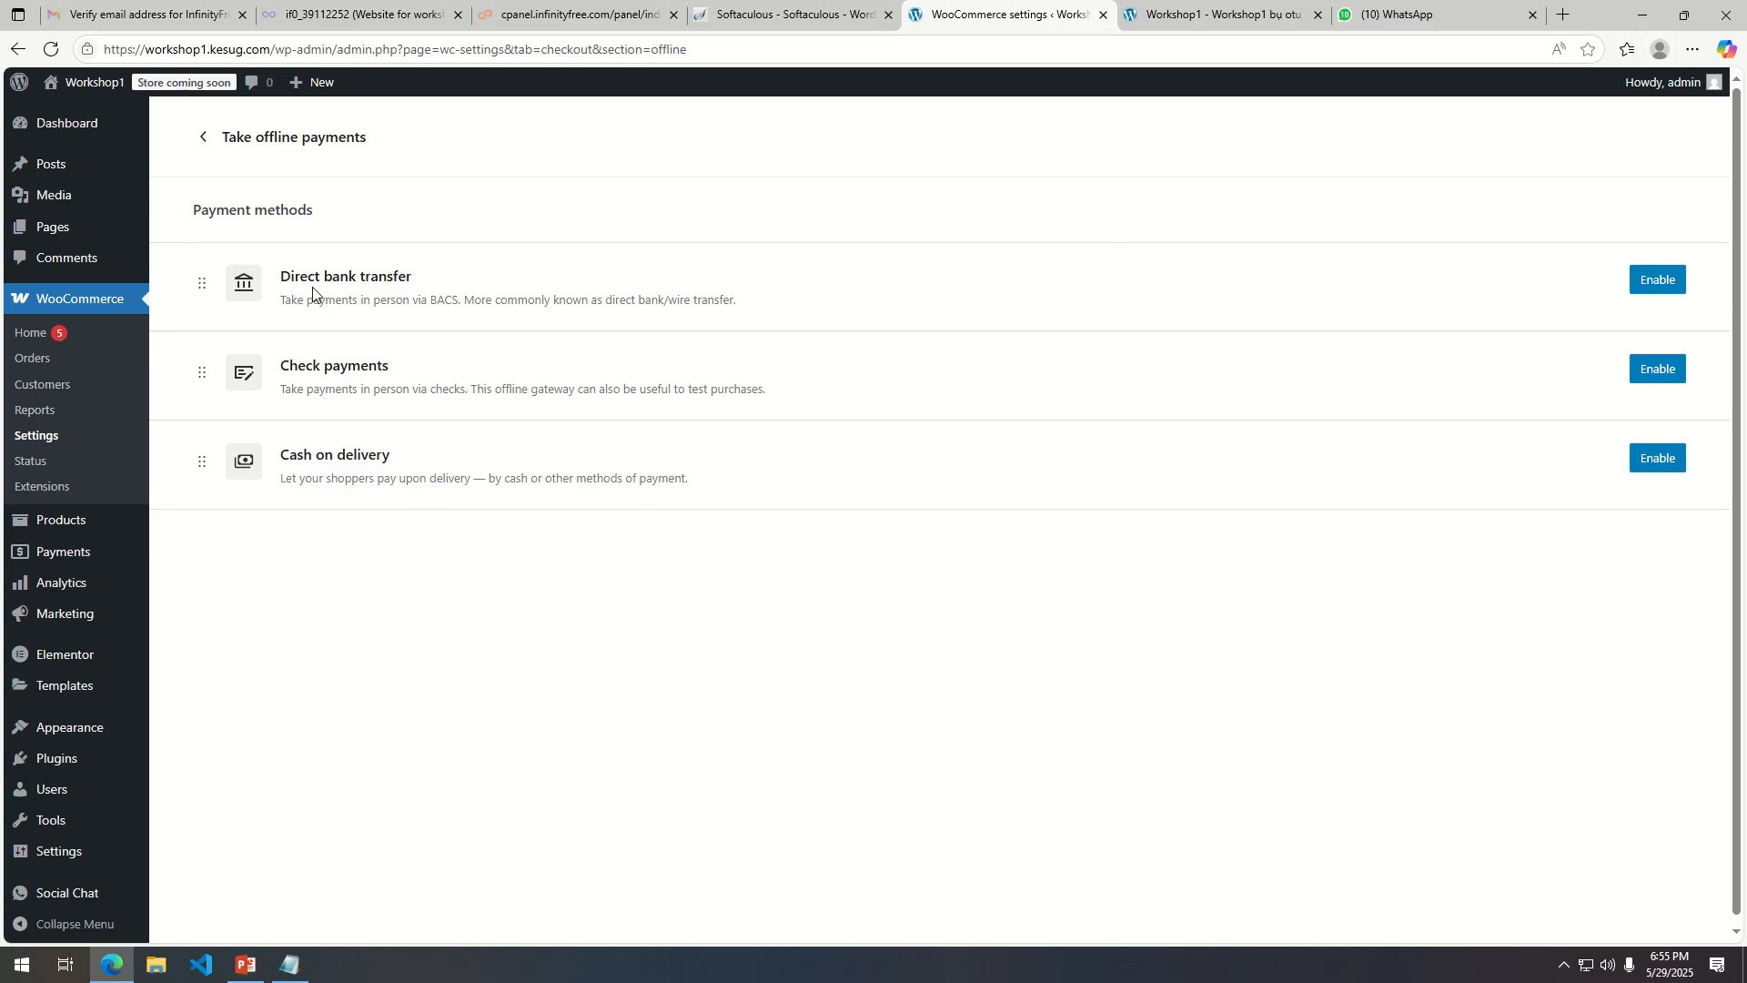
left_click(1650, 291)
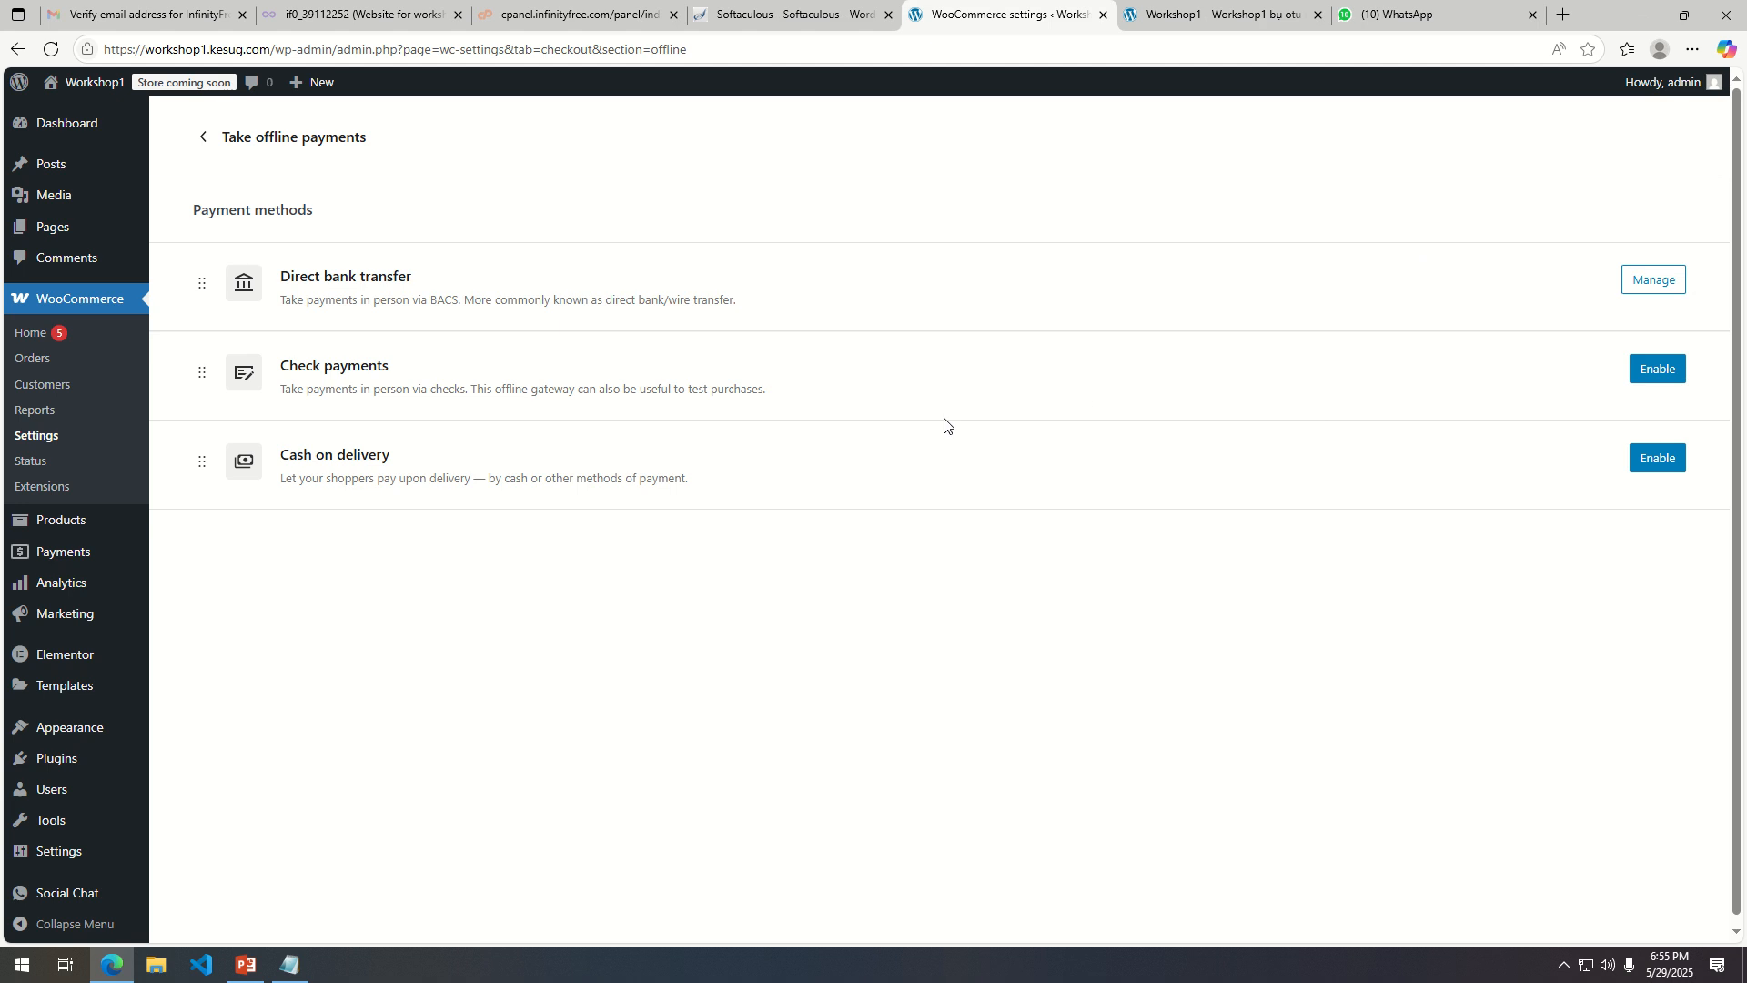
left_click(1644, 468)
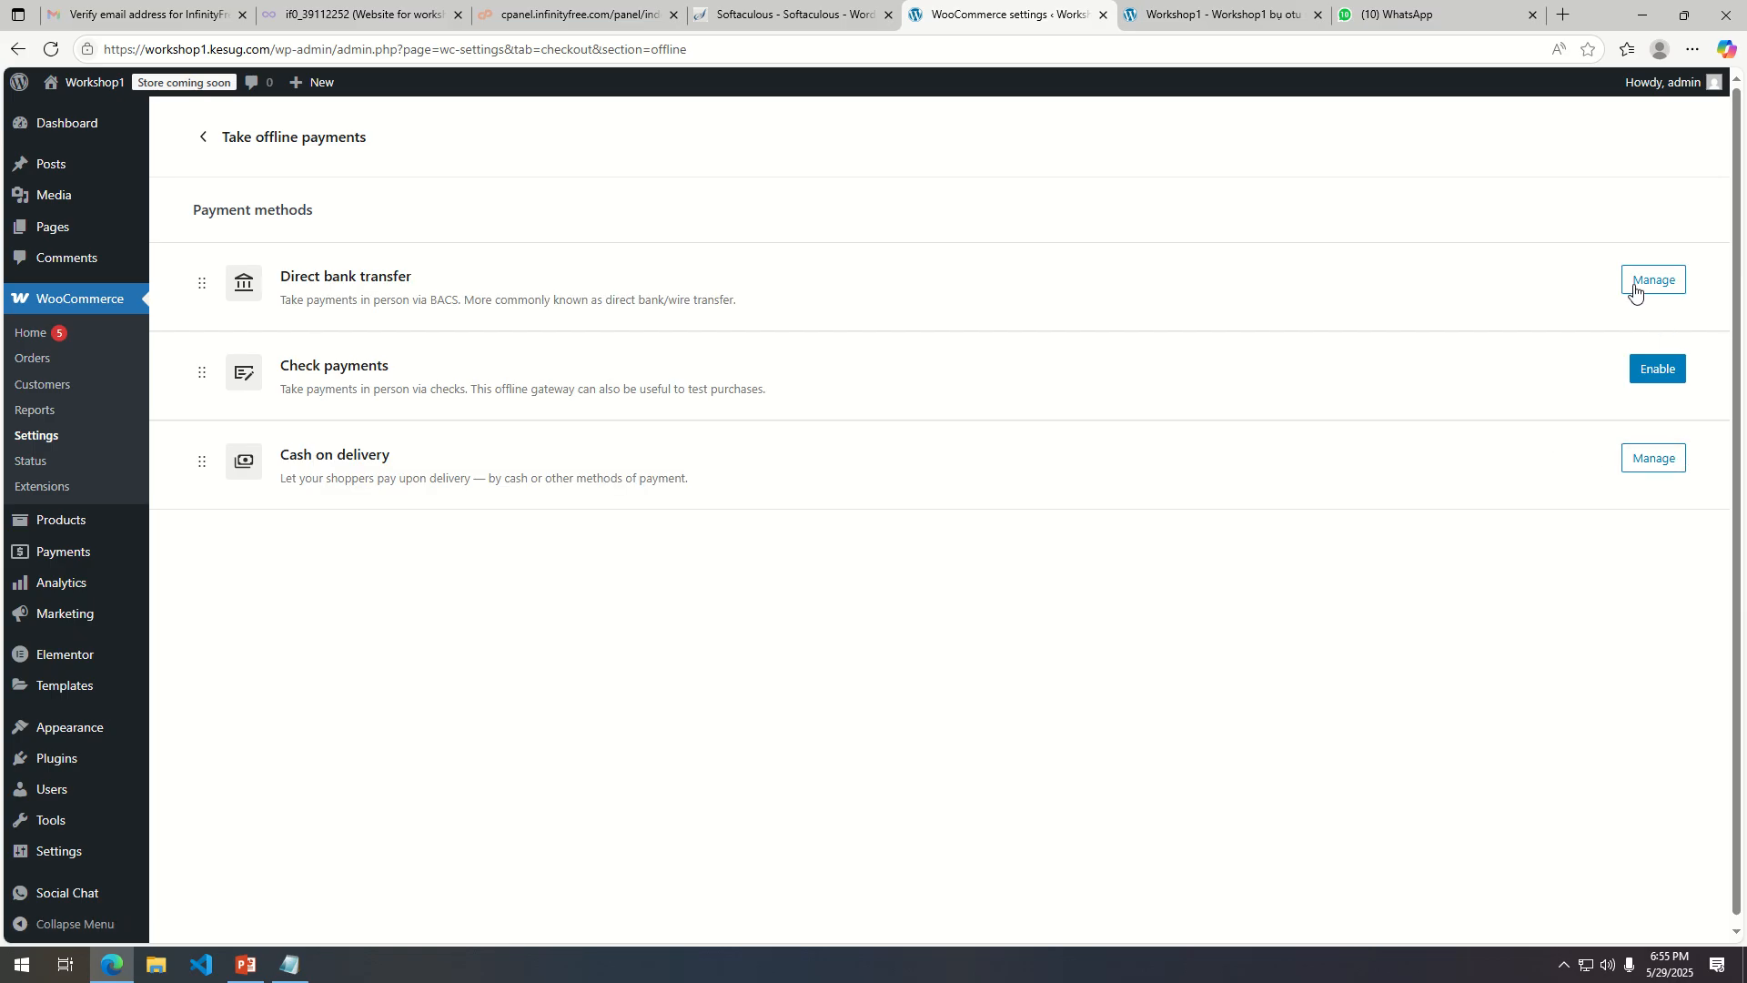
Open Direct bank transfer settings, enter the account holder's name, account number and bank name Opay, and add another account row.
left_click(1655, 282)
scroll(476, 521, "down", 1)
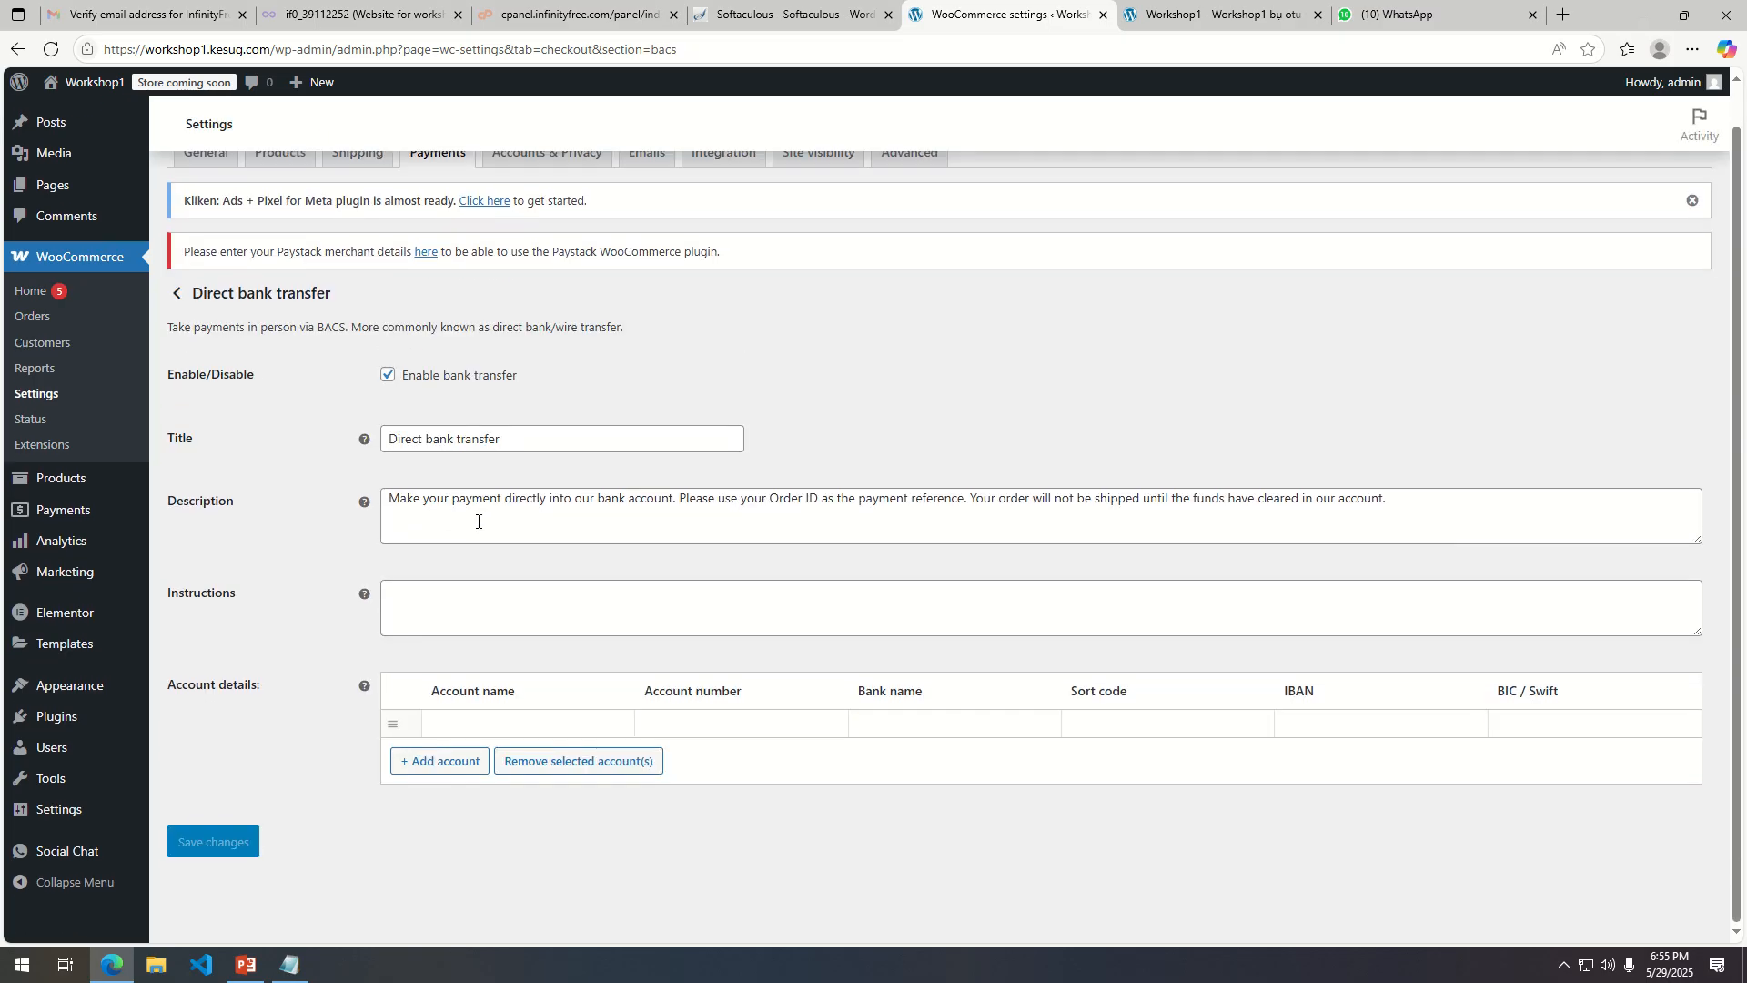
left_click(459, 720)
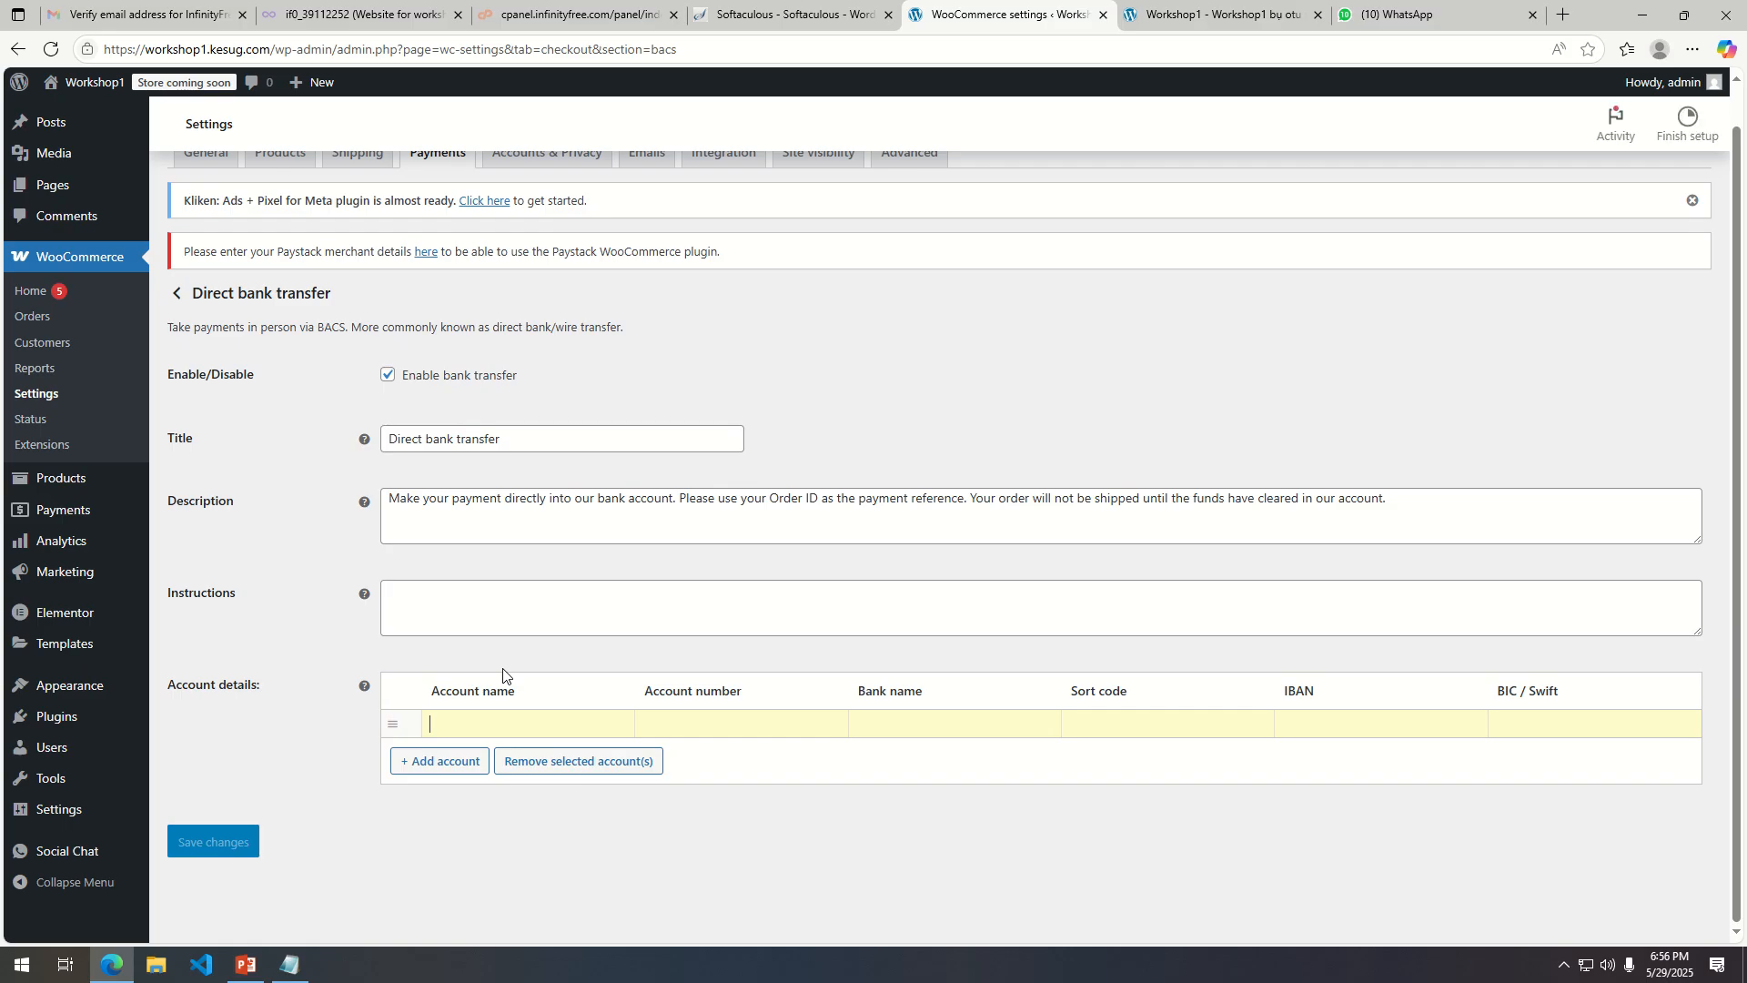
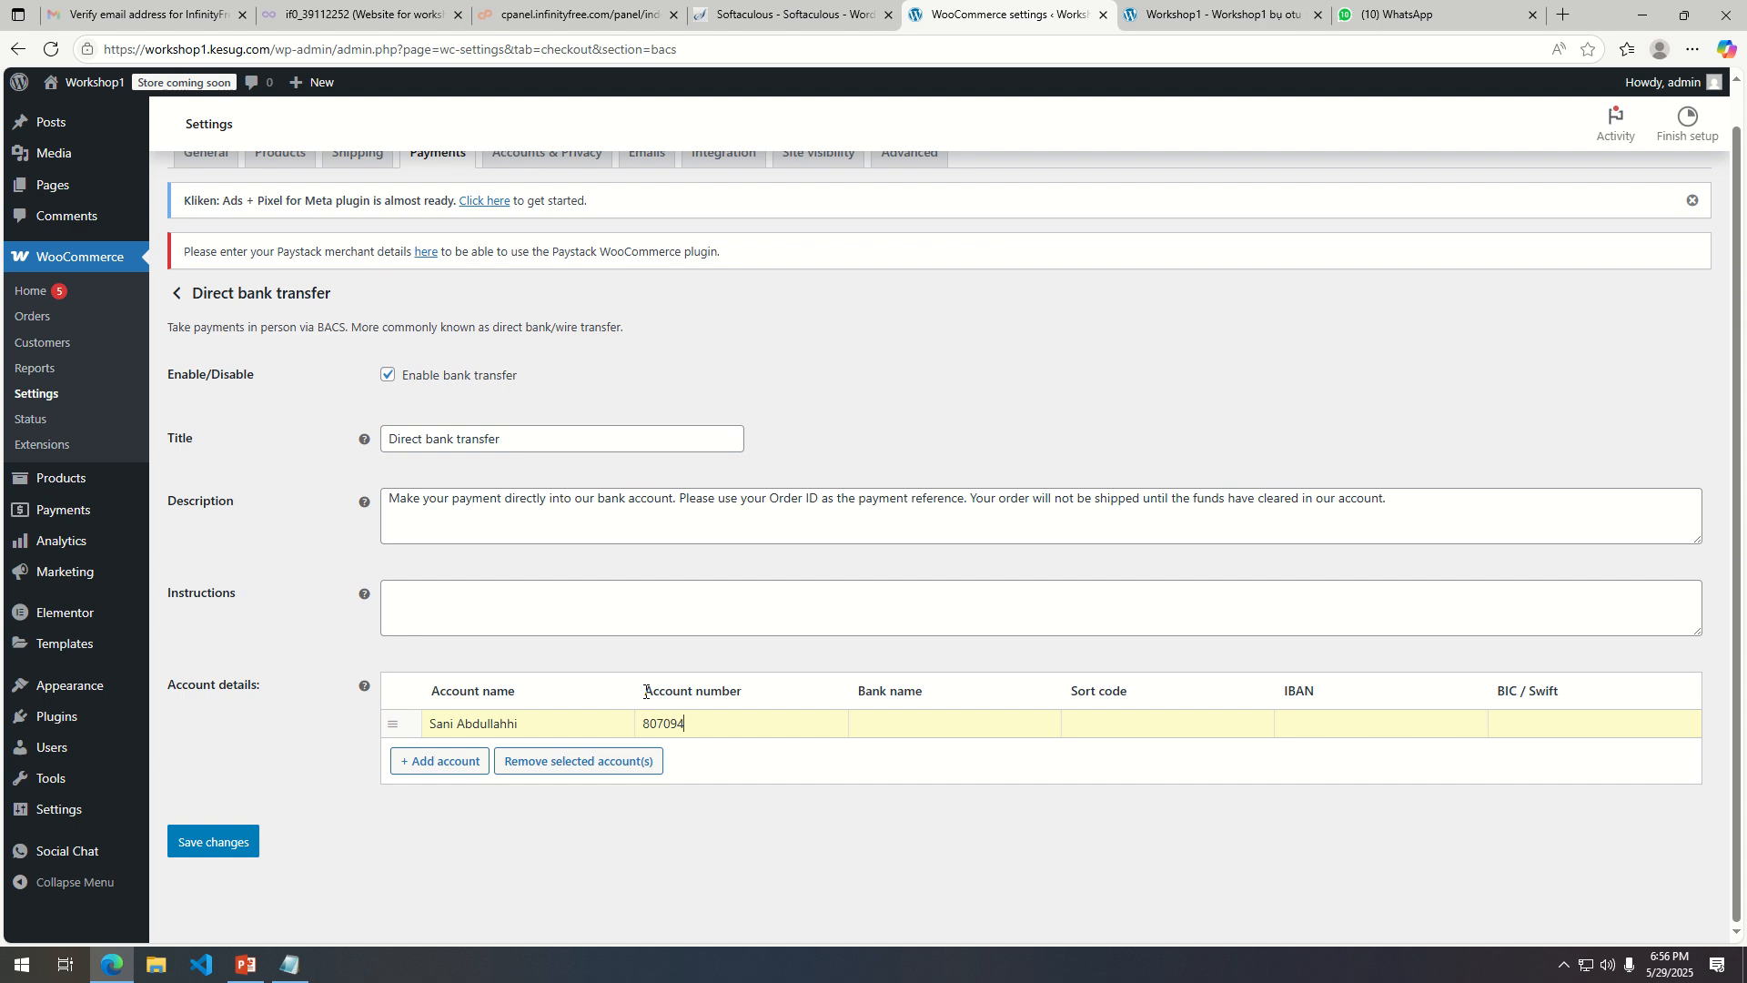
left_click(893, 723)
type("Opay")
left_click(423, 761)
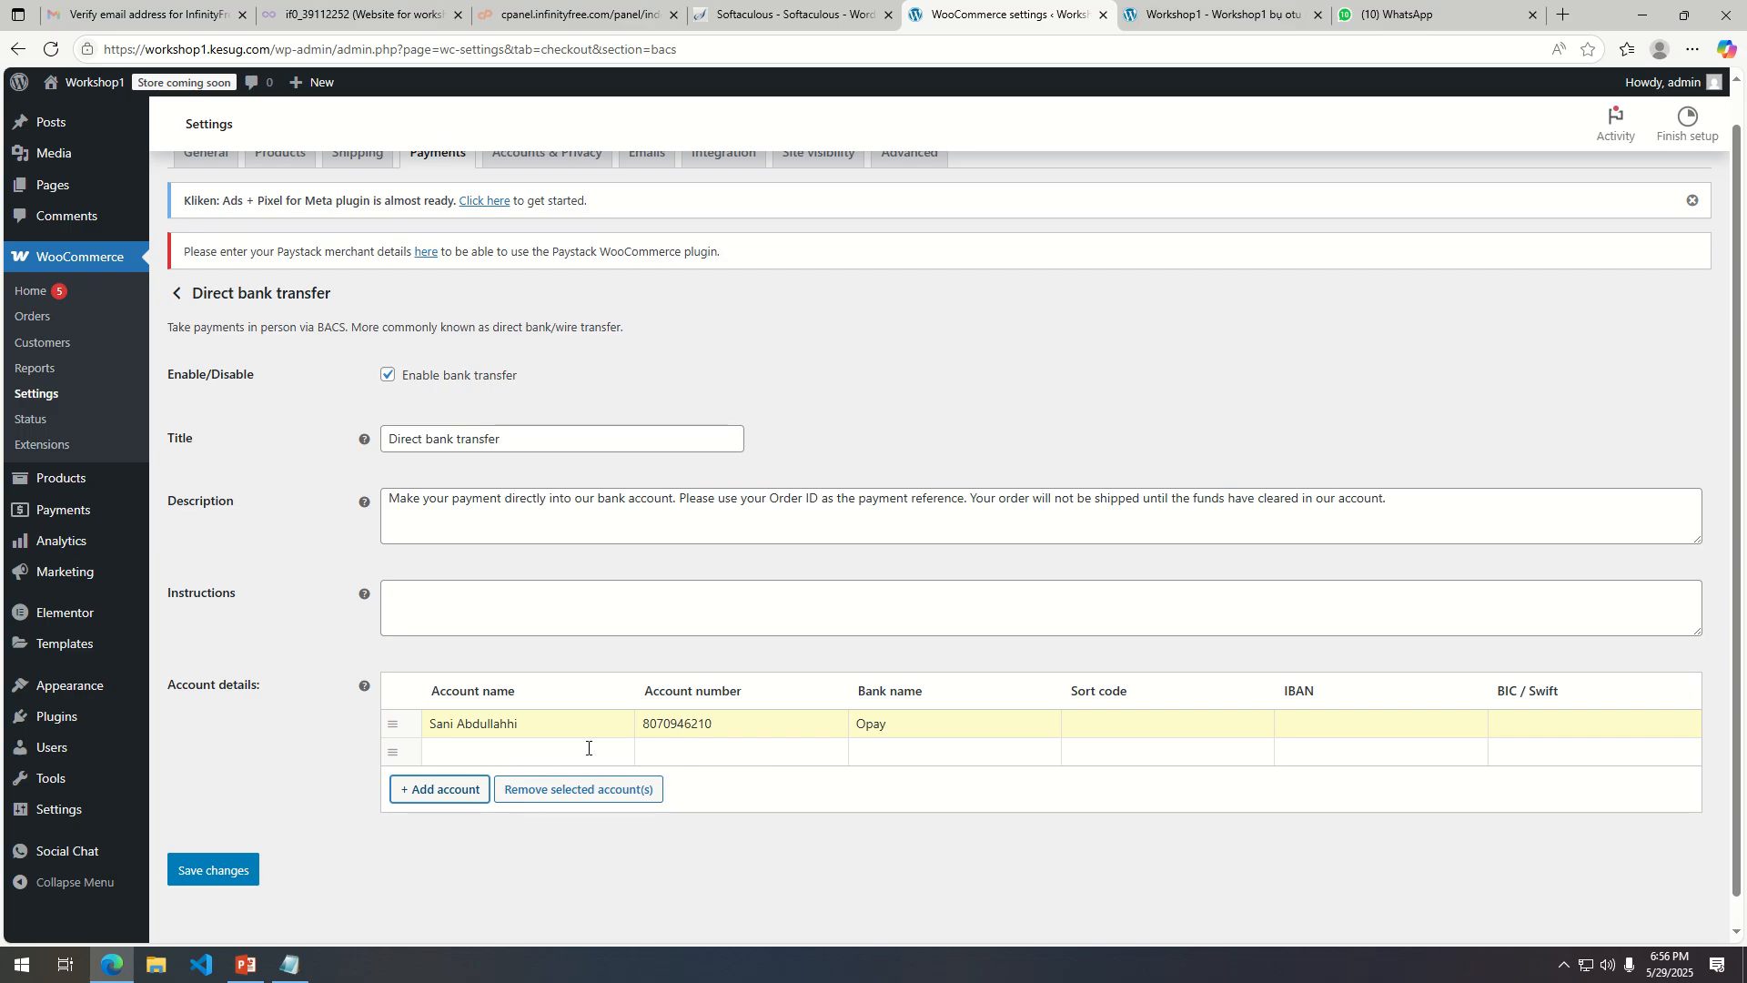
scroll(555, 601, "up", 1)
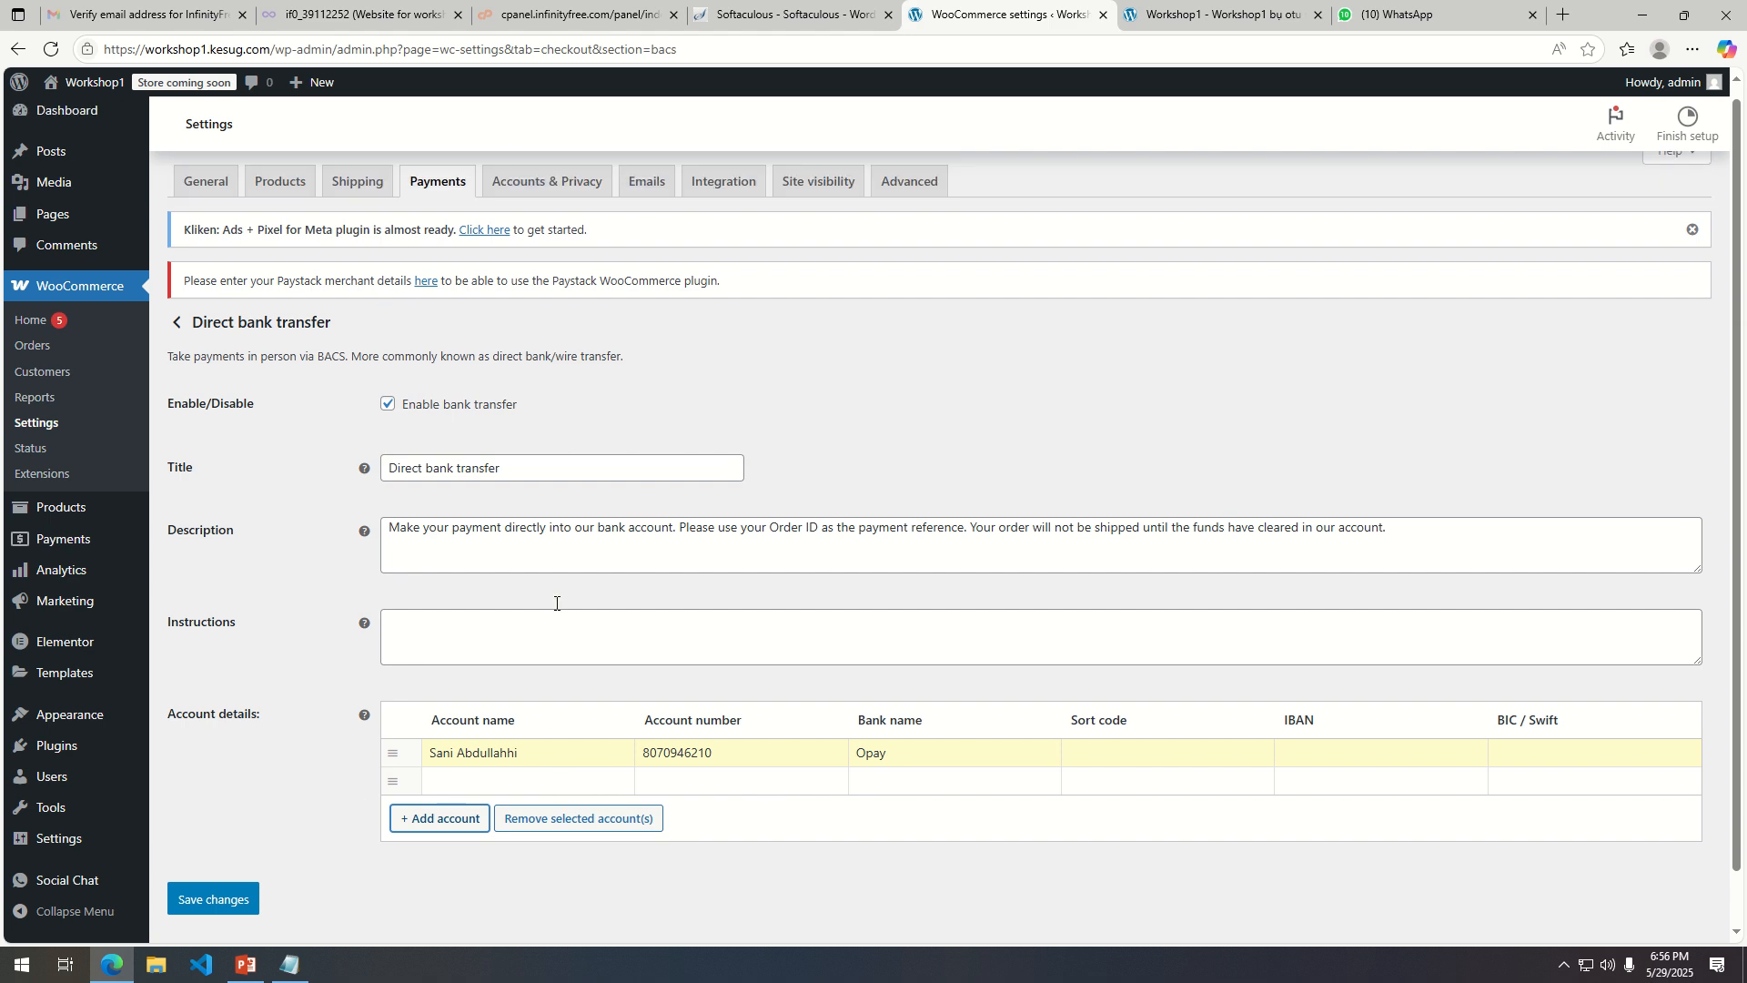
scroll(559, 623, "down", 1)
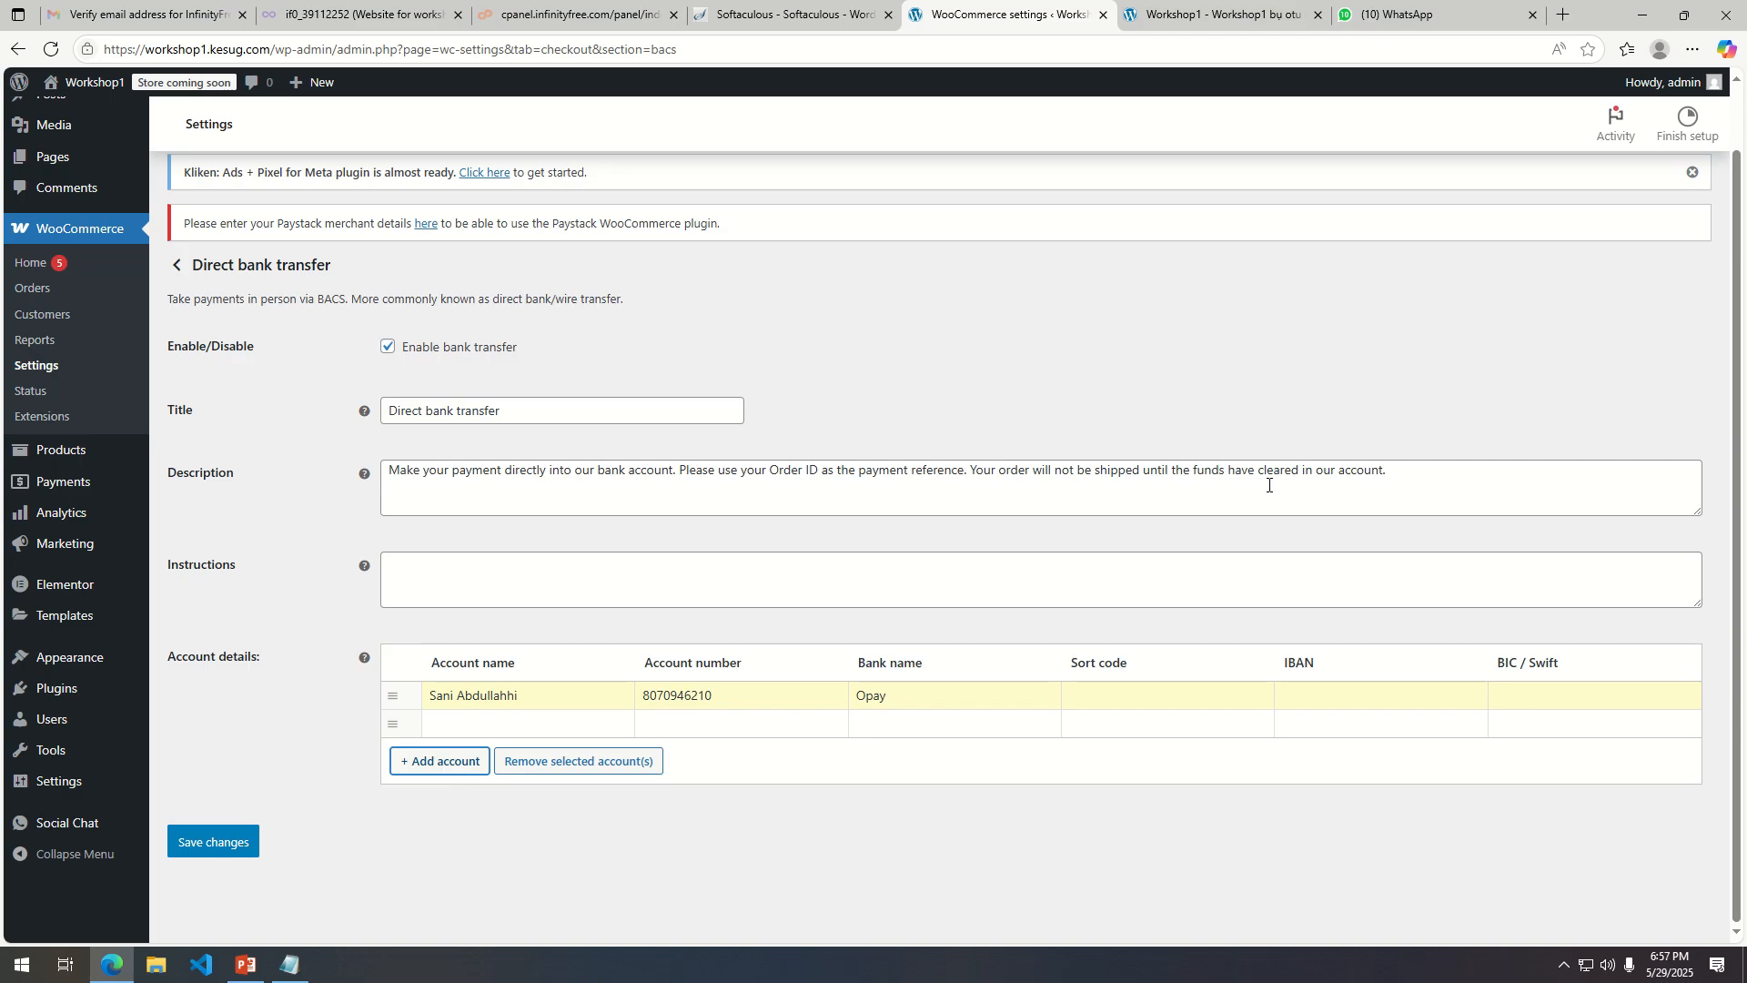
Enter instructions 'After successful payment please send proof of payment to' followed by the contact phone number, and save the changes.
left_click(578, 597)
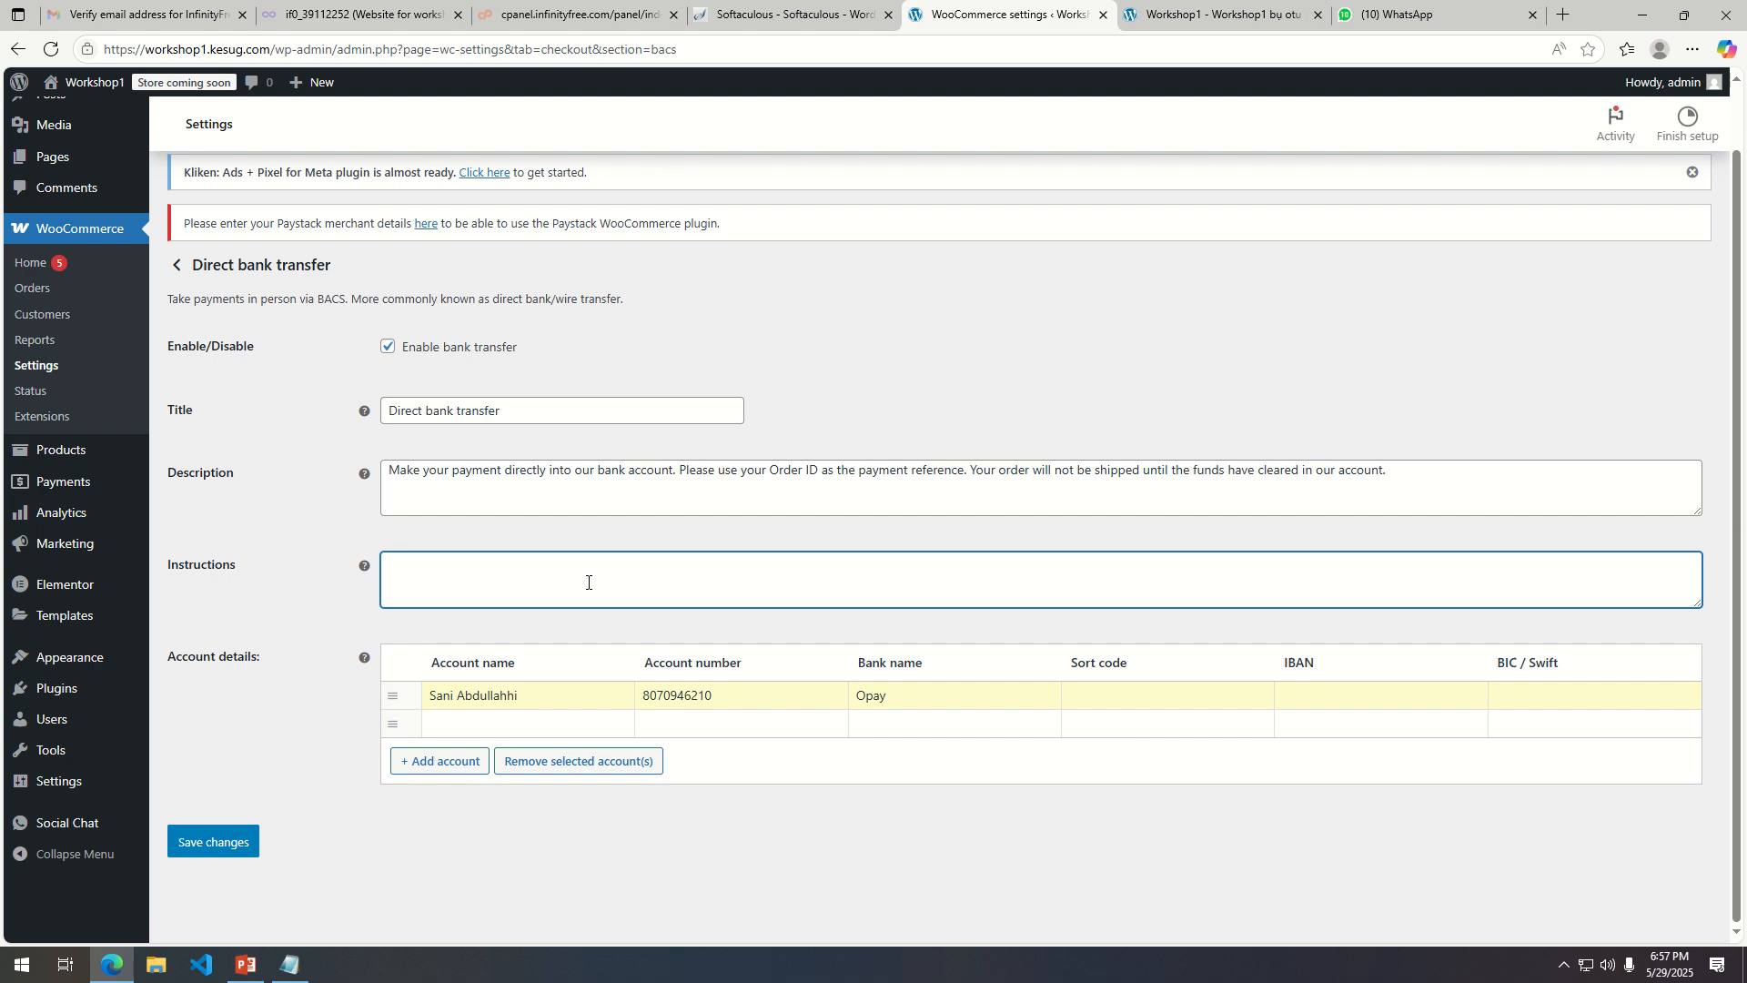
type("After successful payment please send proof of")
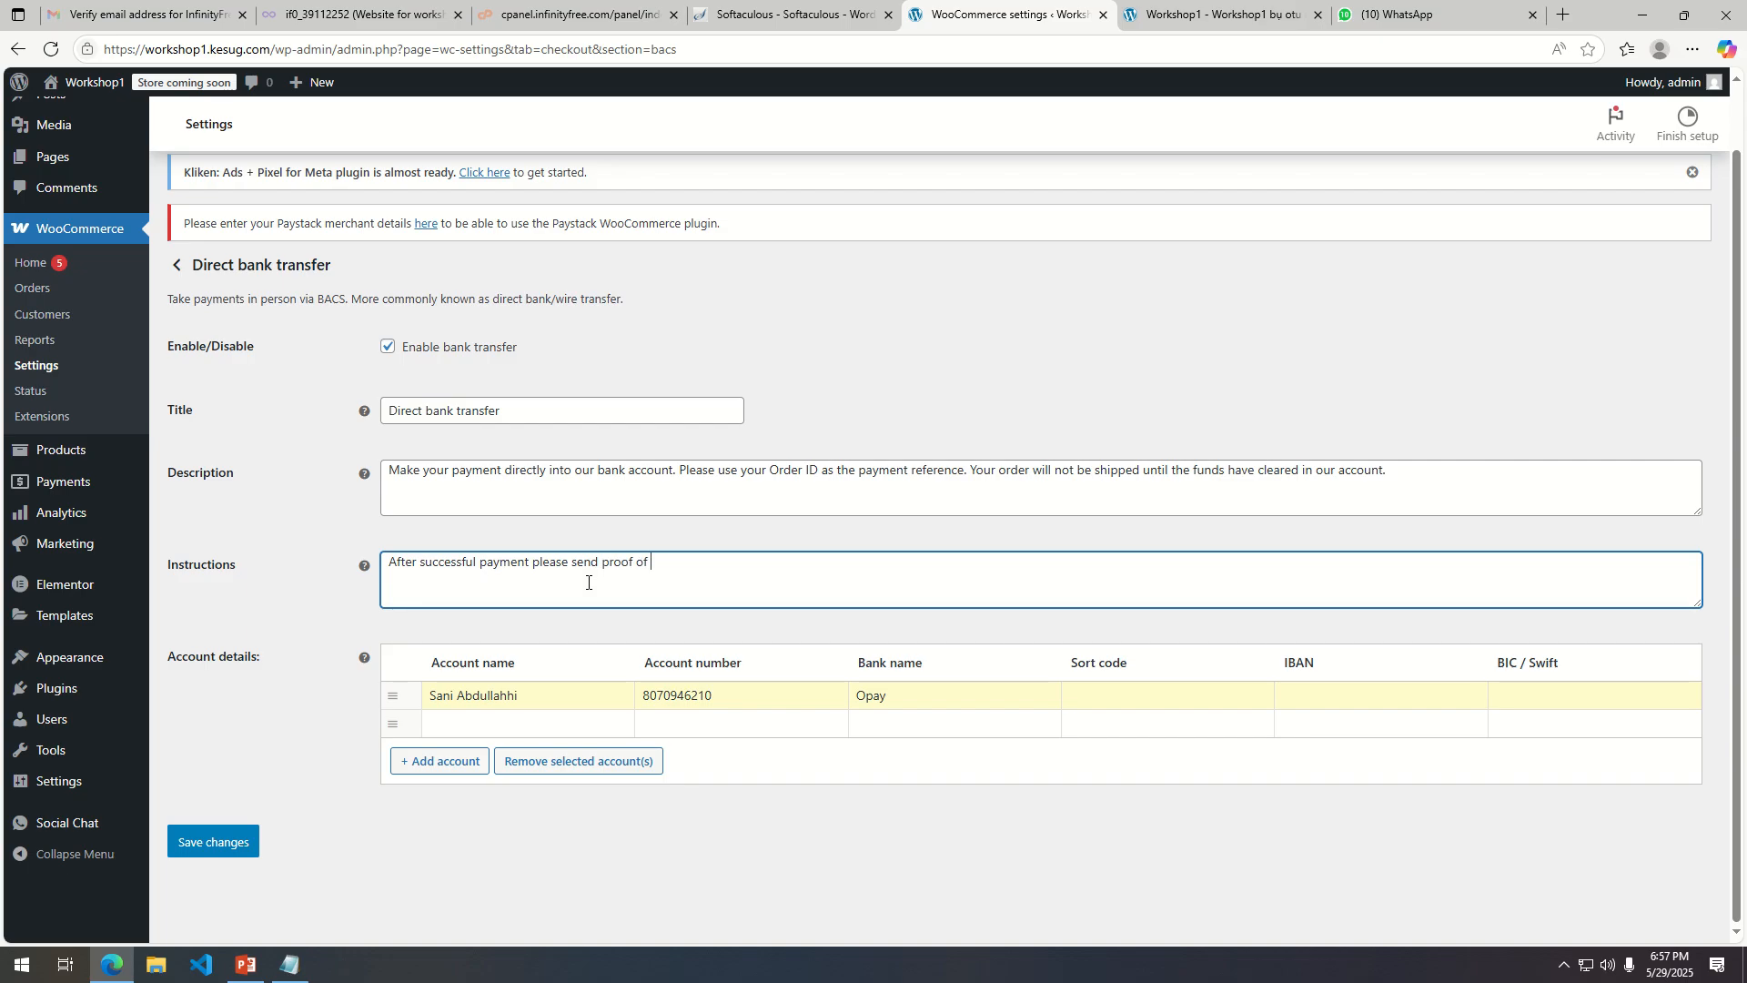
type(" payment to")
left_click_drag(809, 562, 720, 559)
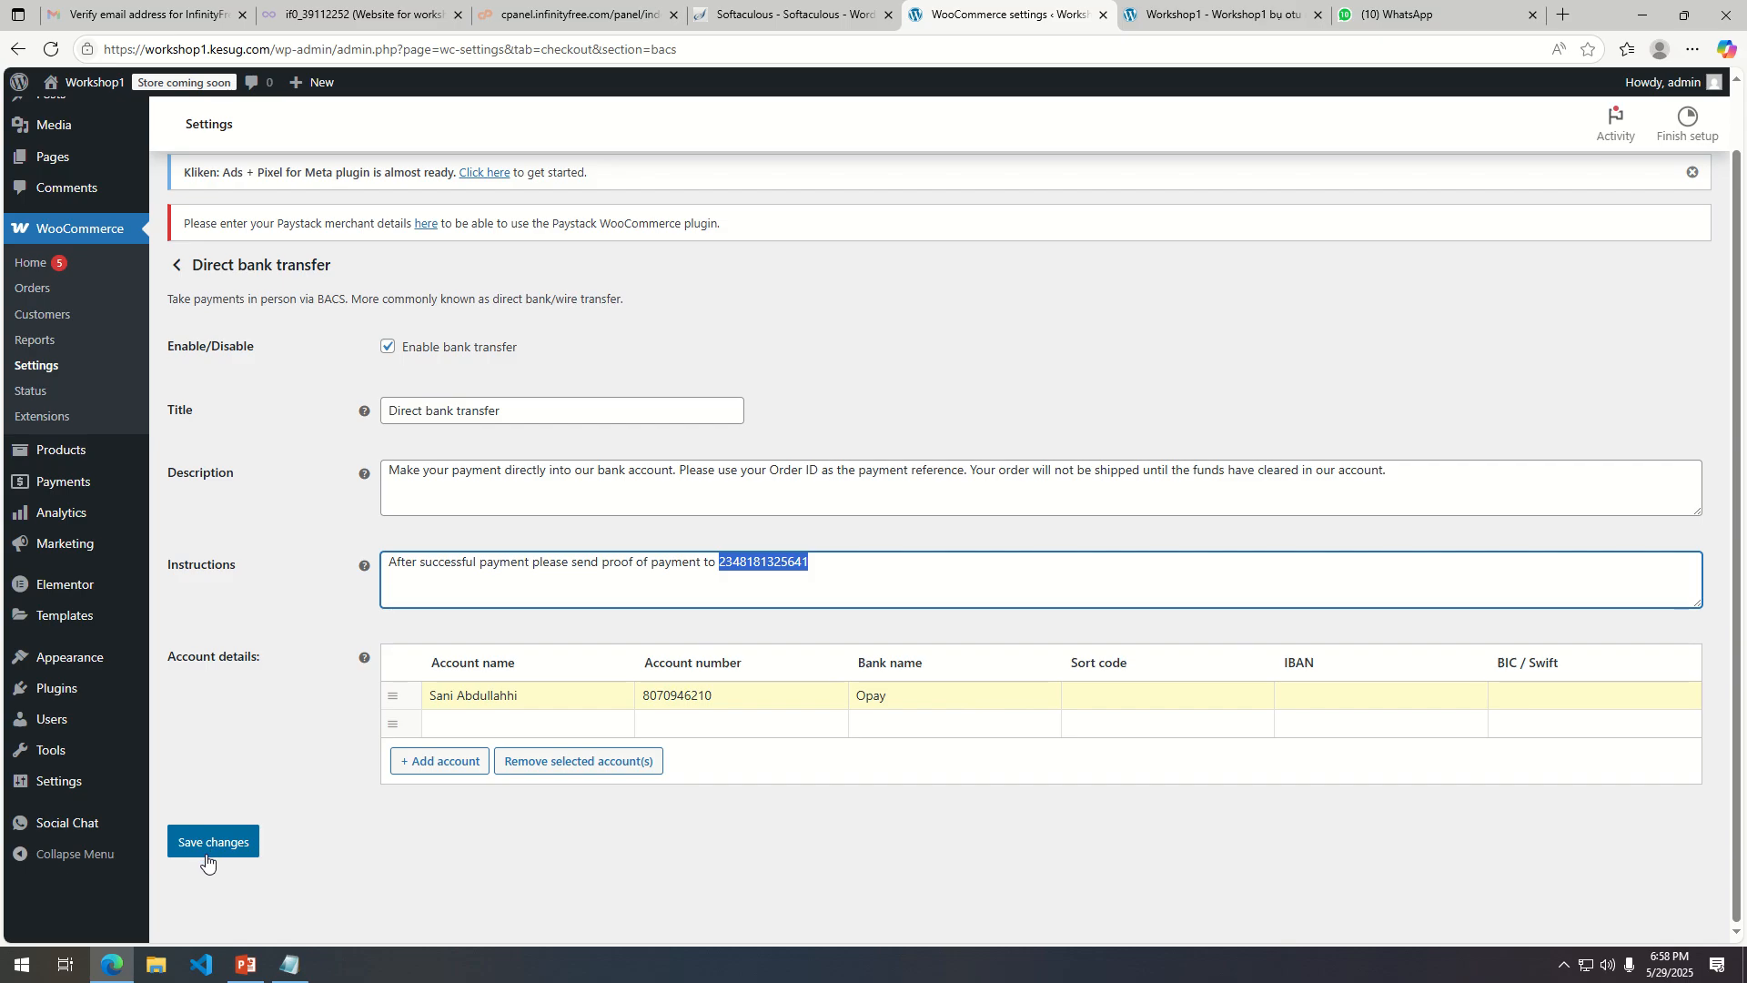
left_click(716, 563)
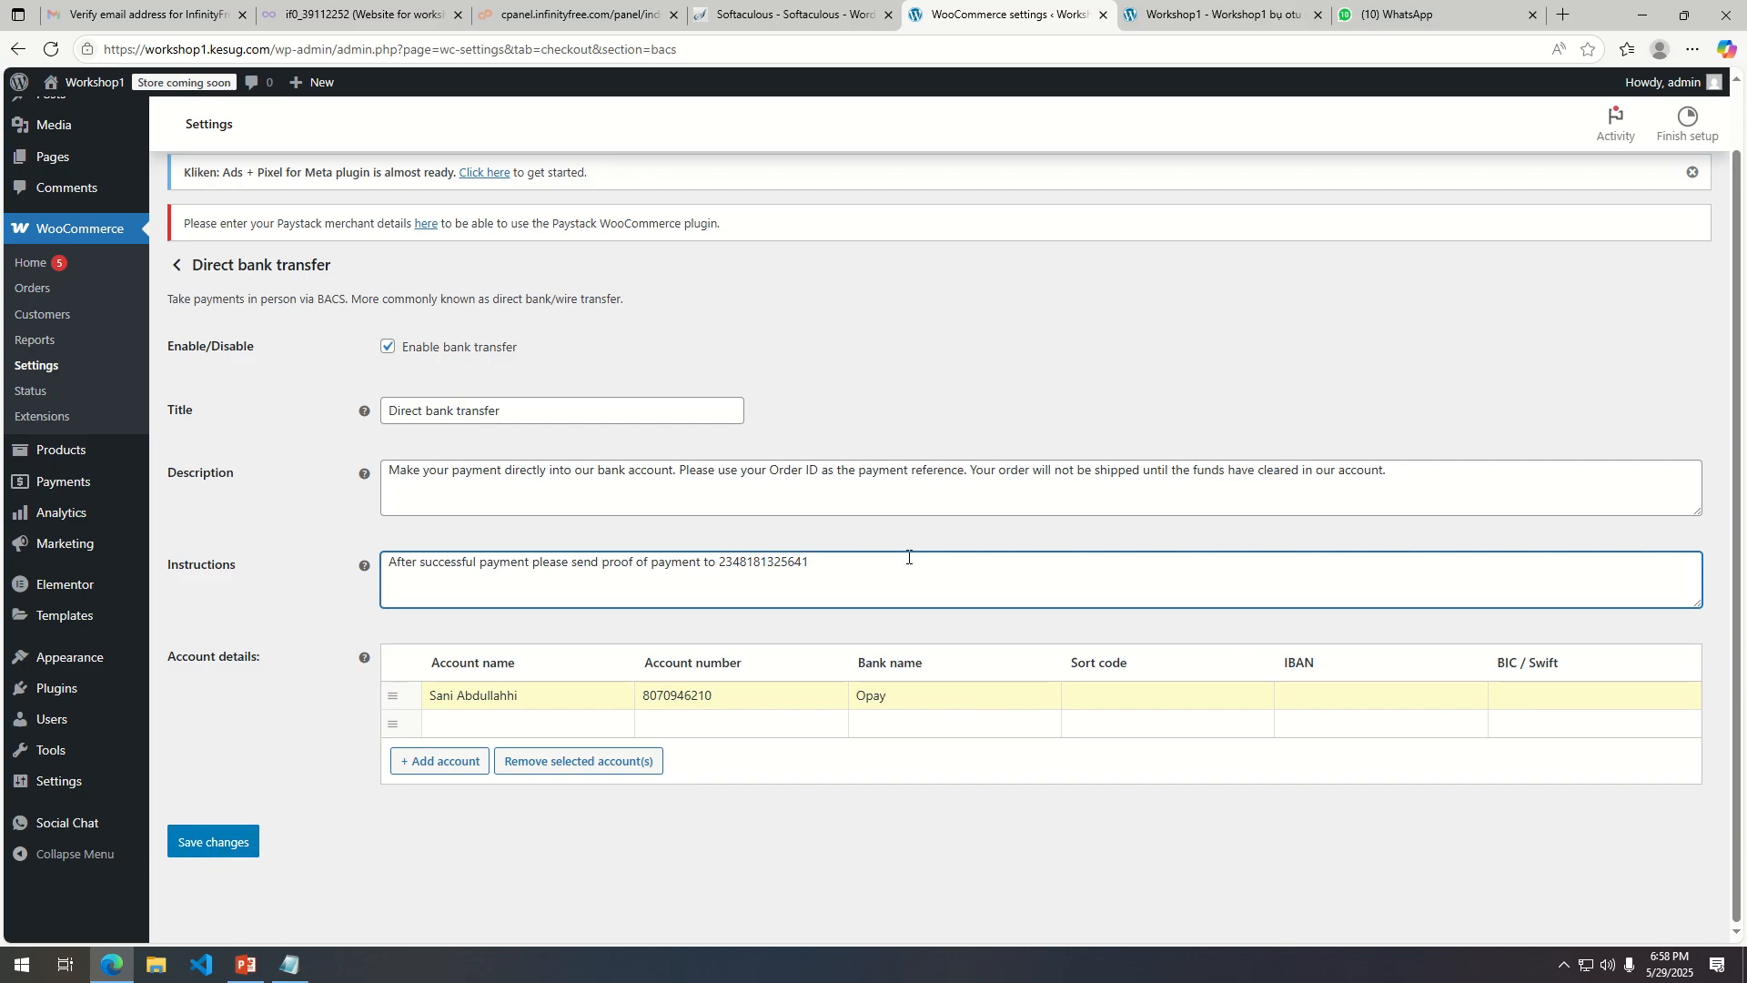
left_click(229, 838)
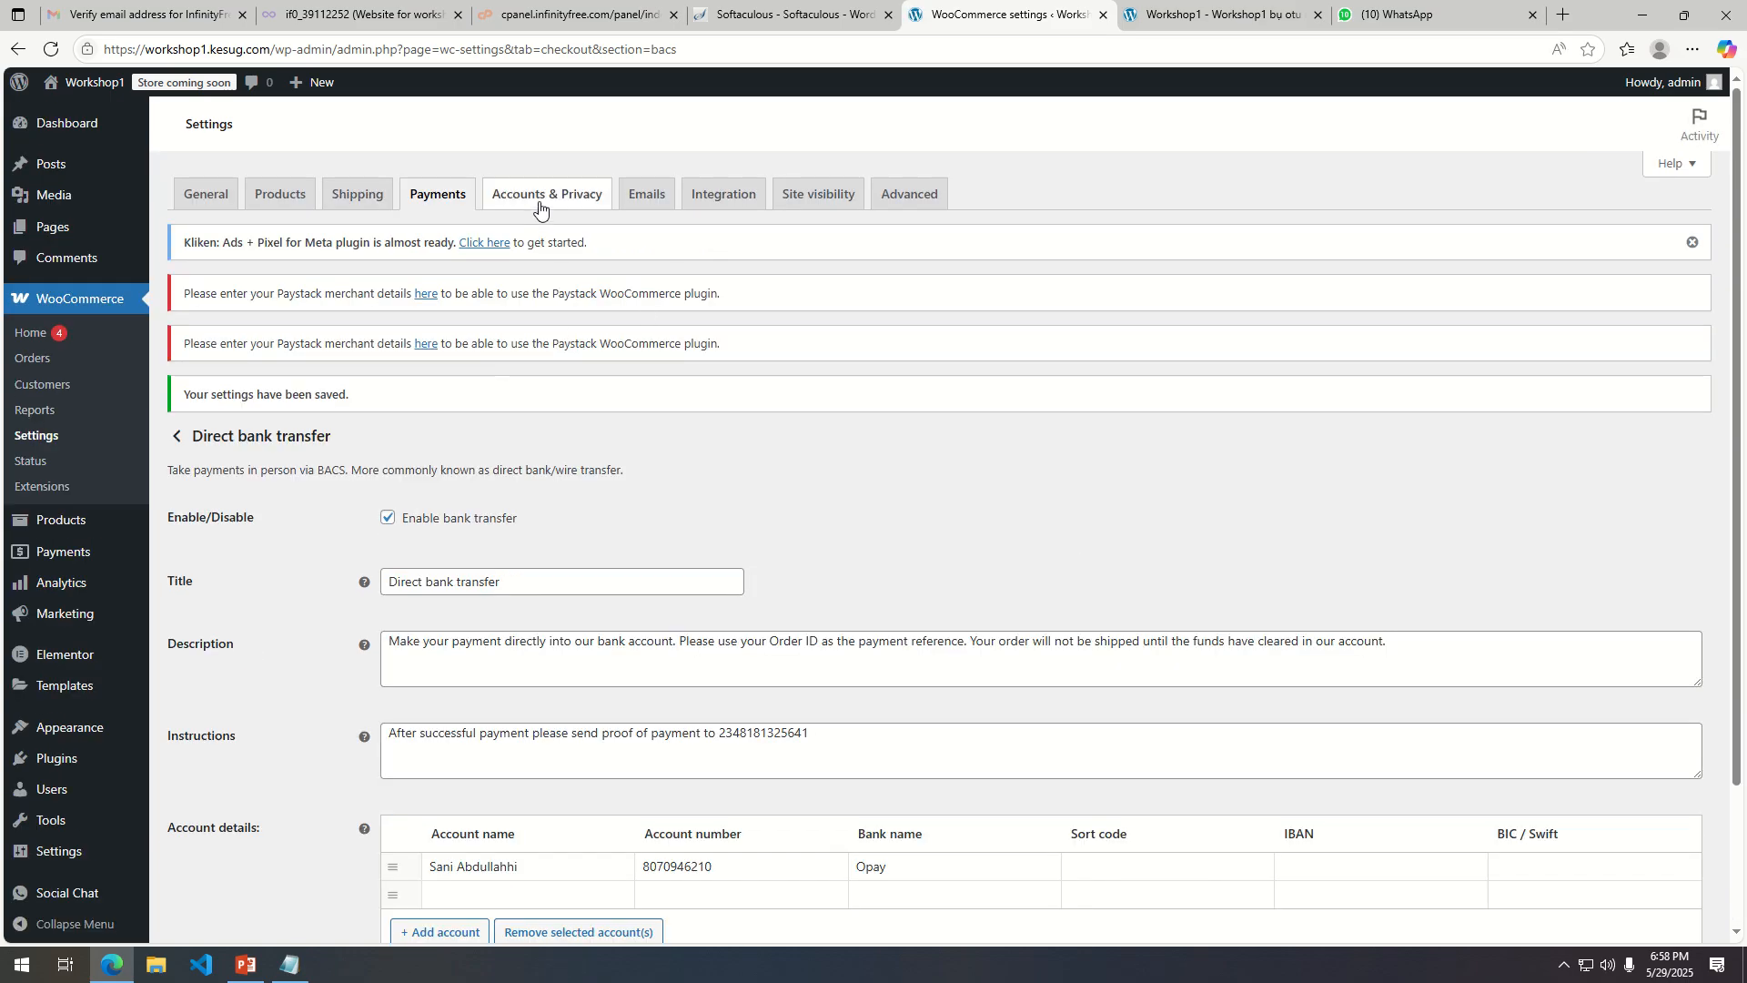
Open the Emails settings and review the notification recipients for each email.
left_click(566, 211)
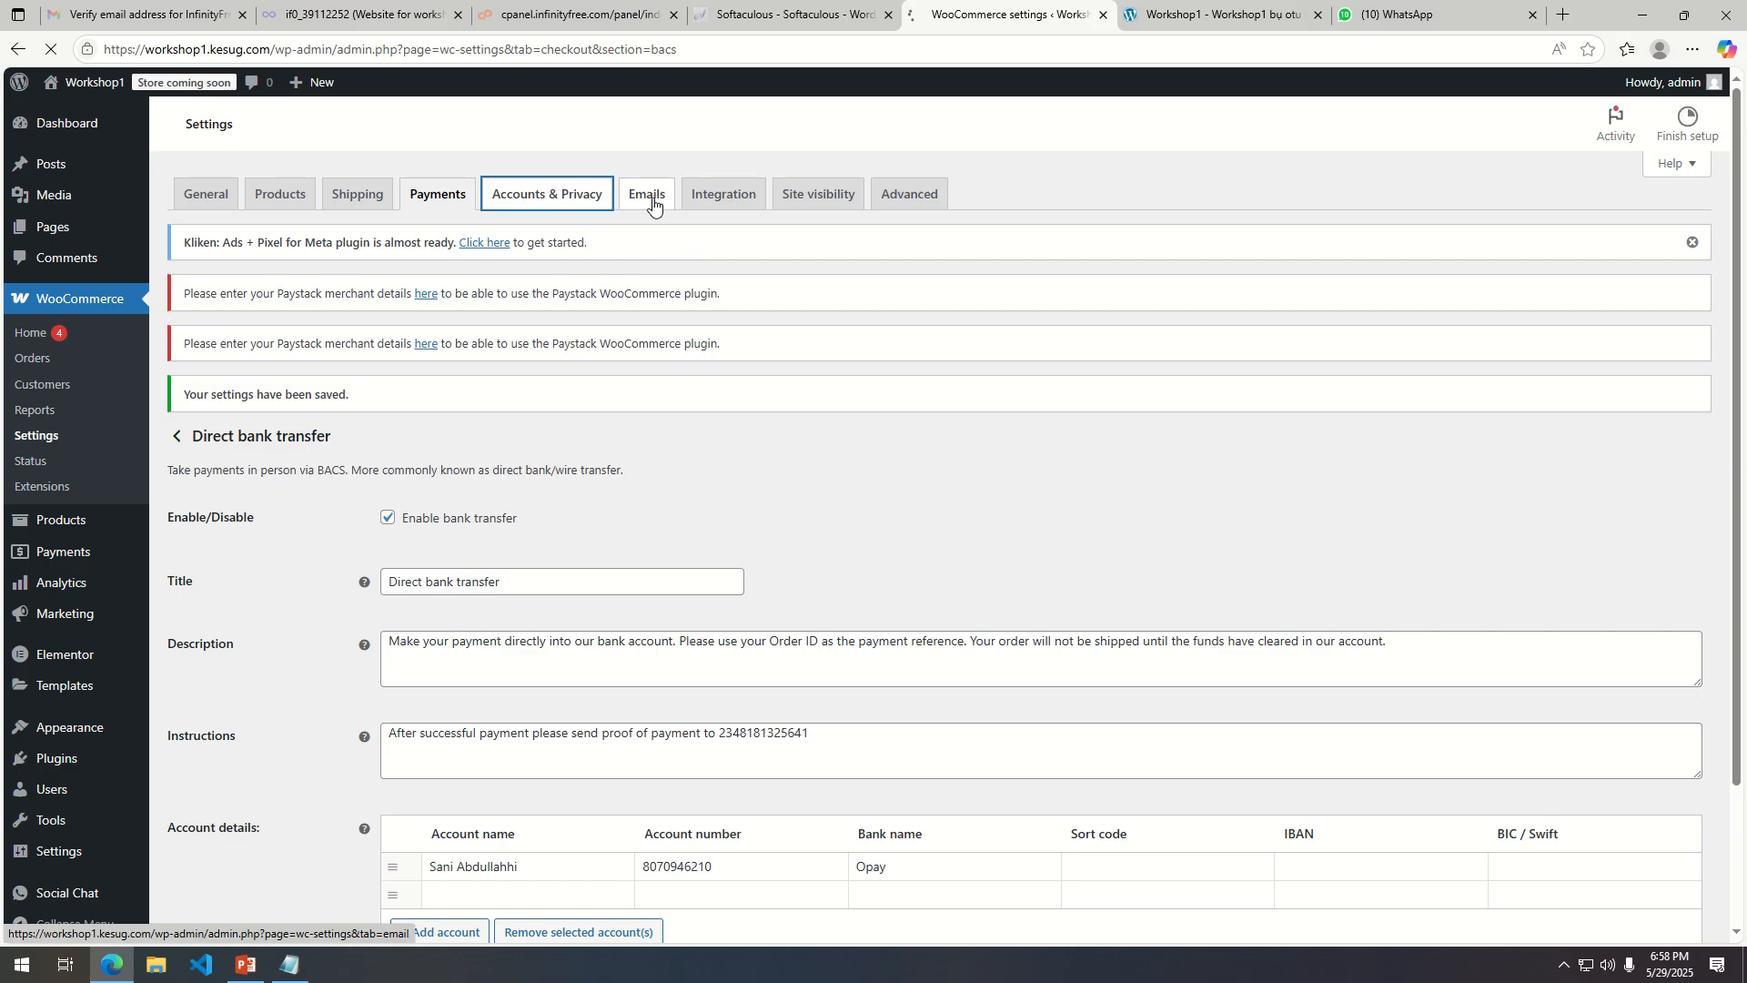
left_click(652, 202)
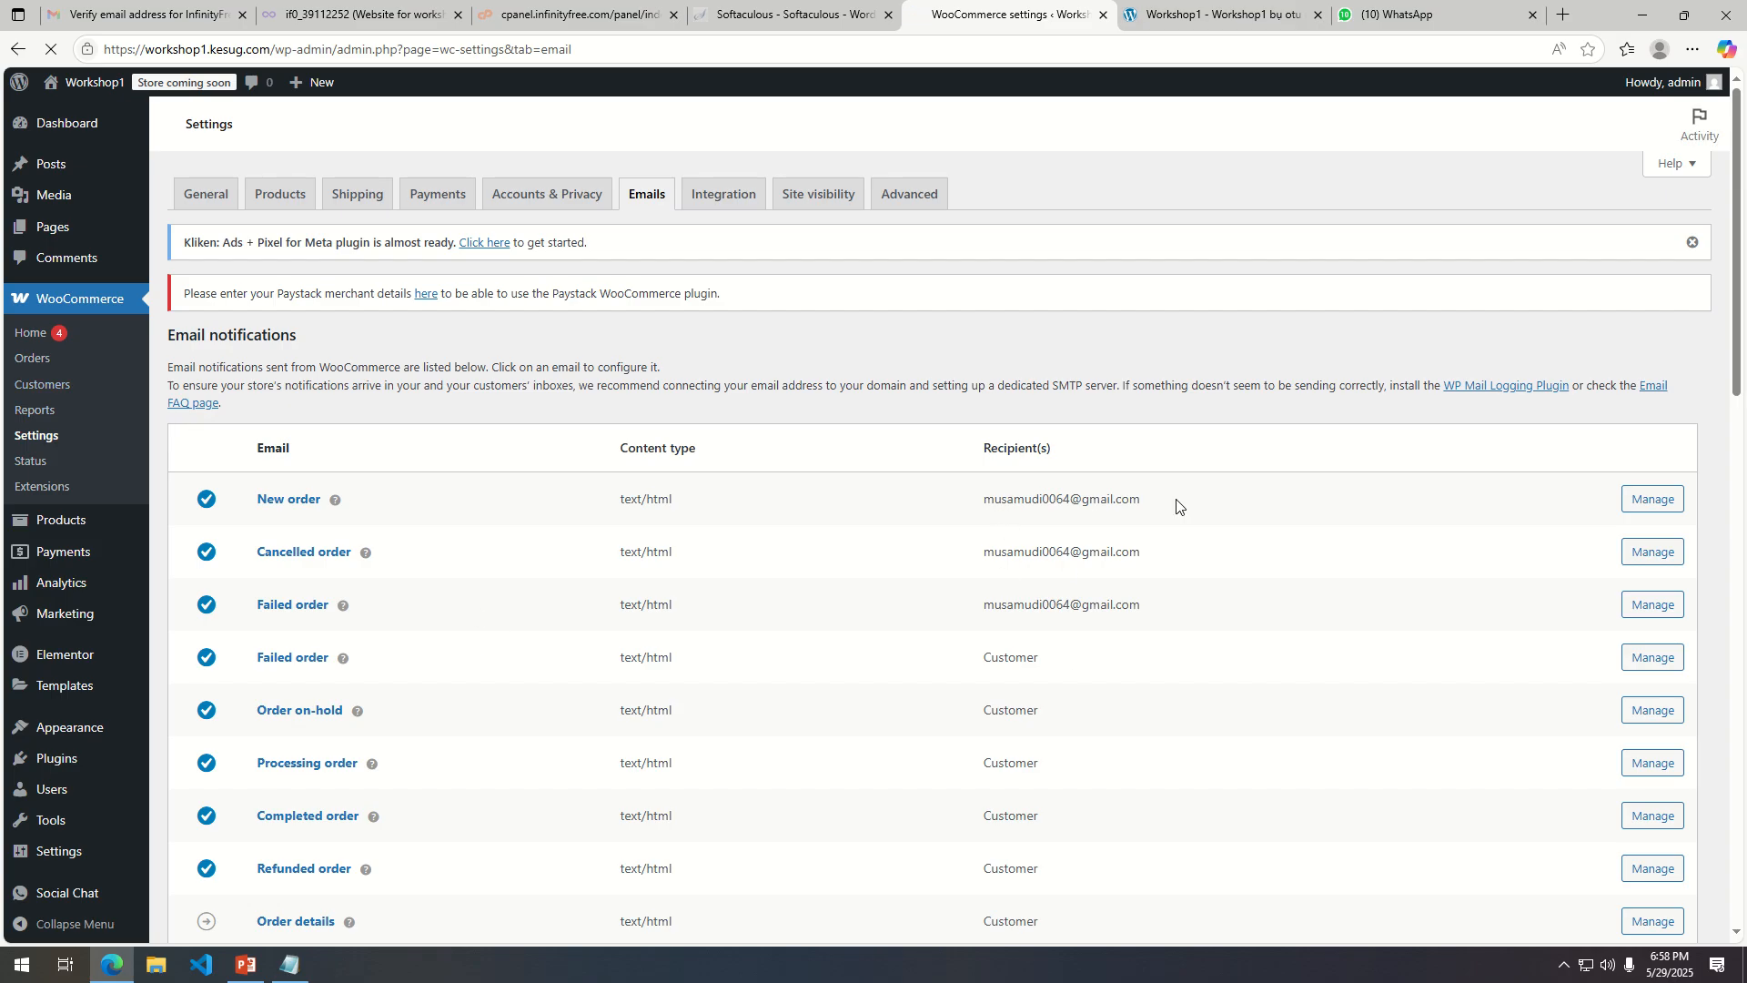
left_click_drag(1168, 508, 974, 510)
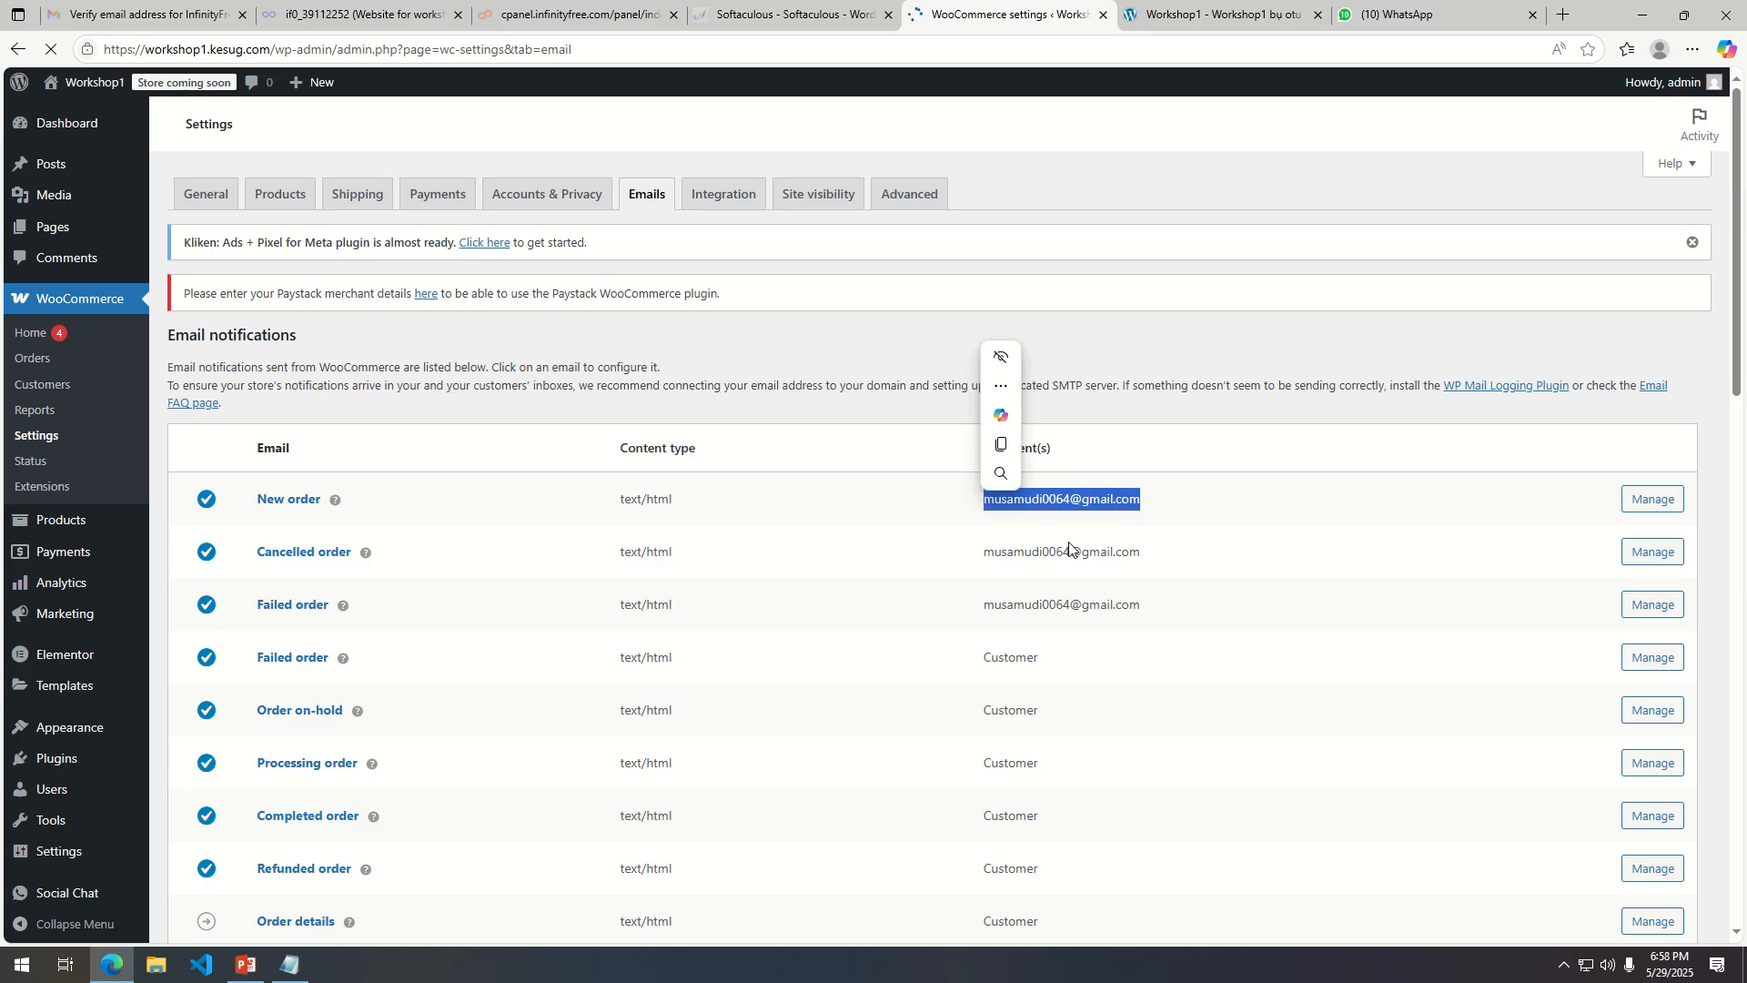
left_click_drag(1150, 552, 956, 552)
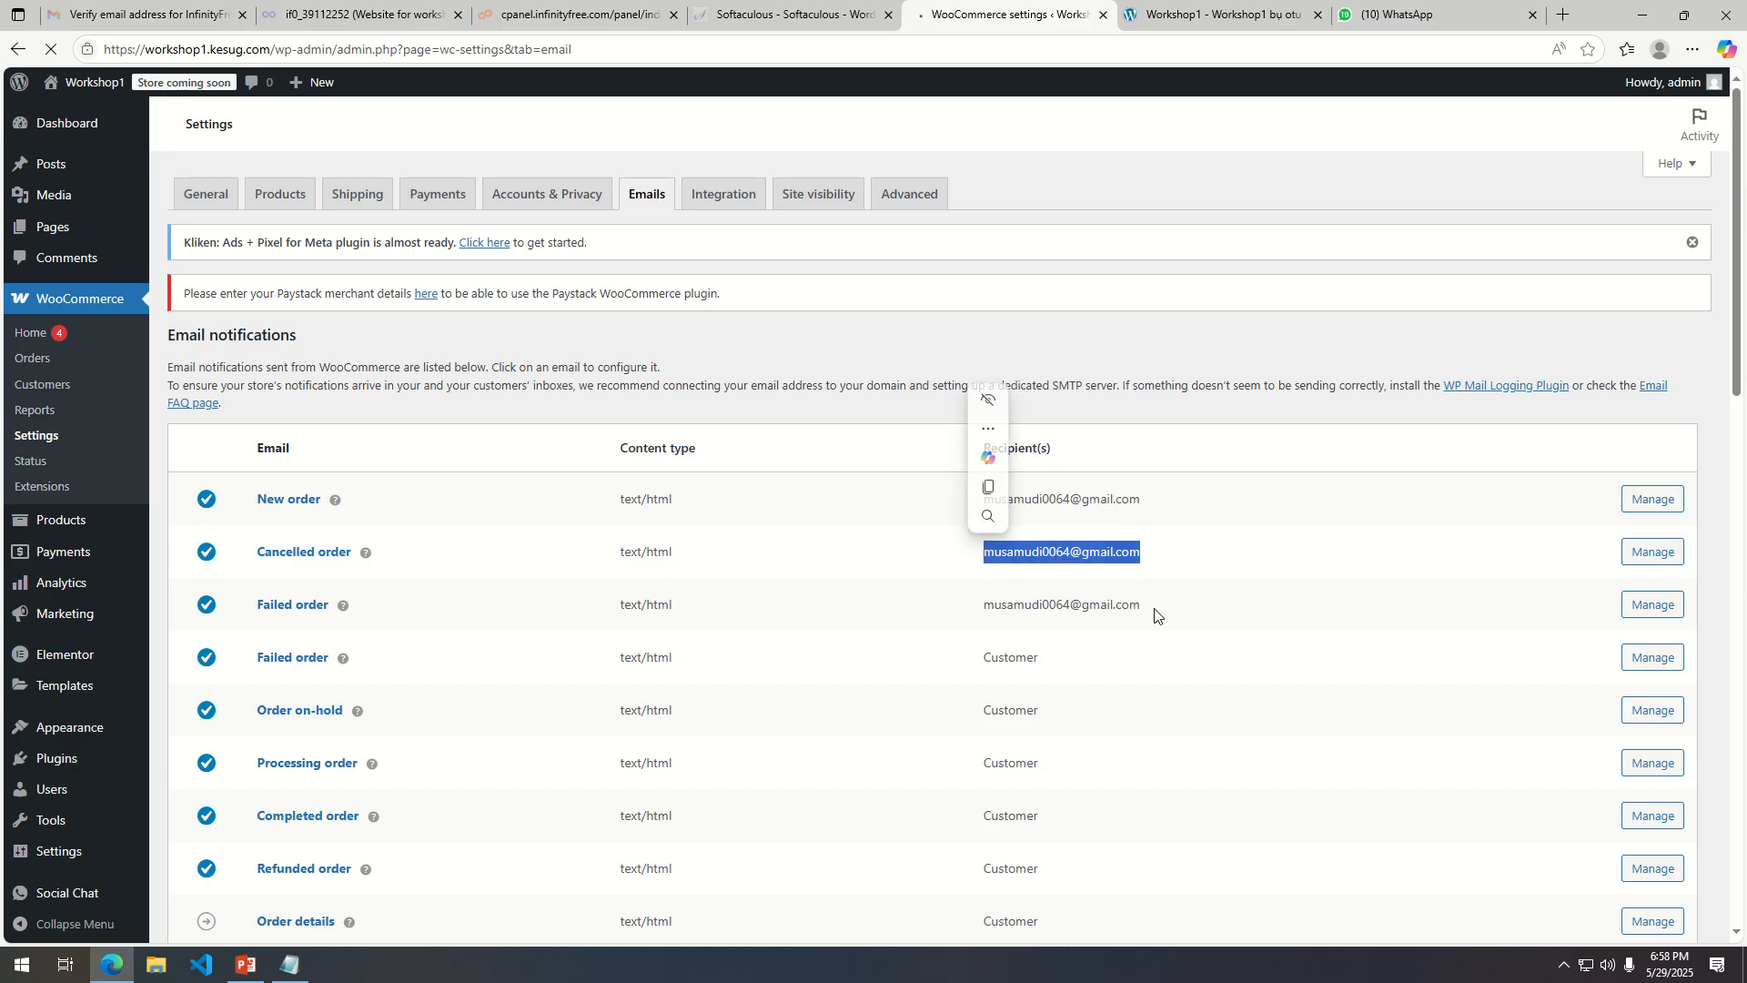
left_click_drag(1163, 610, 951, 618)
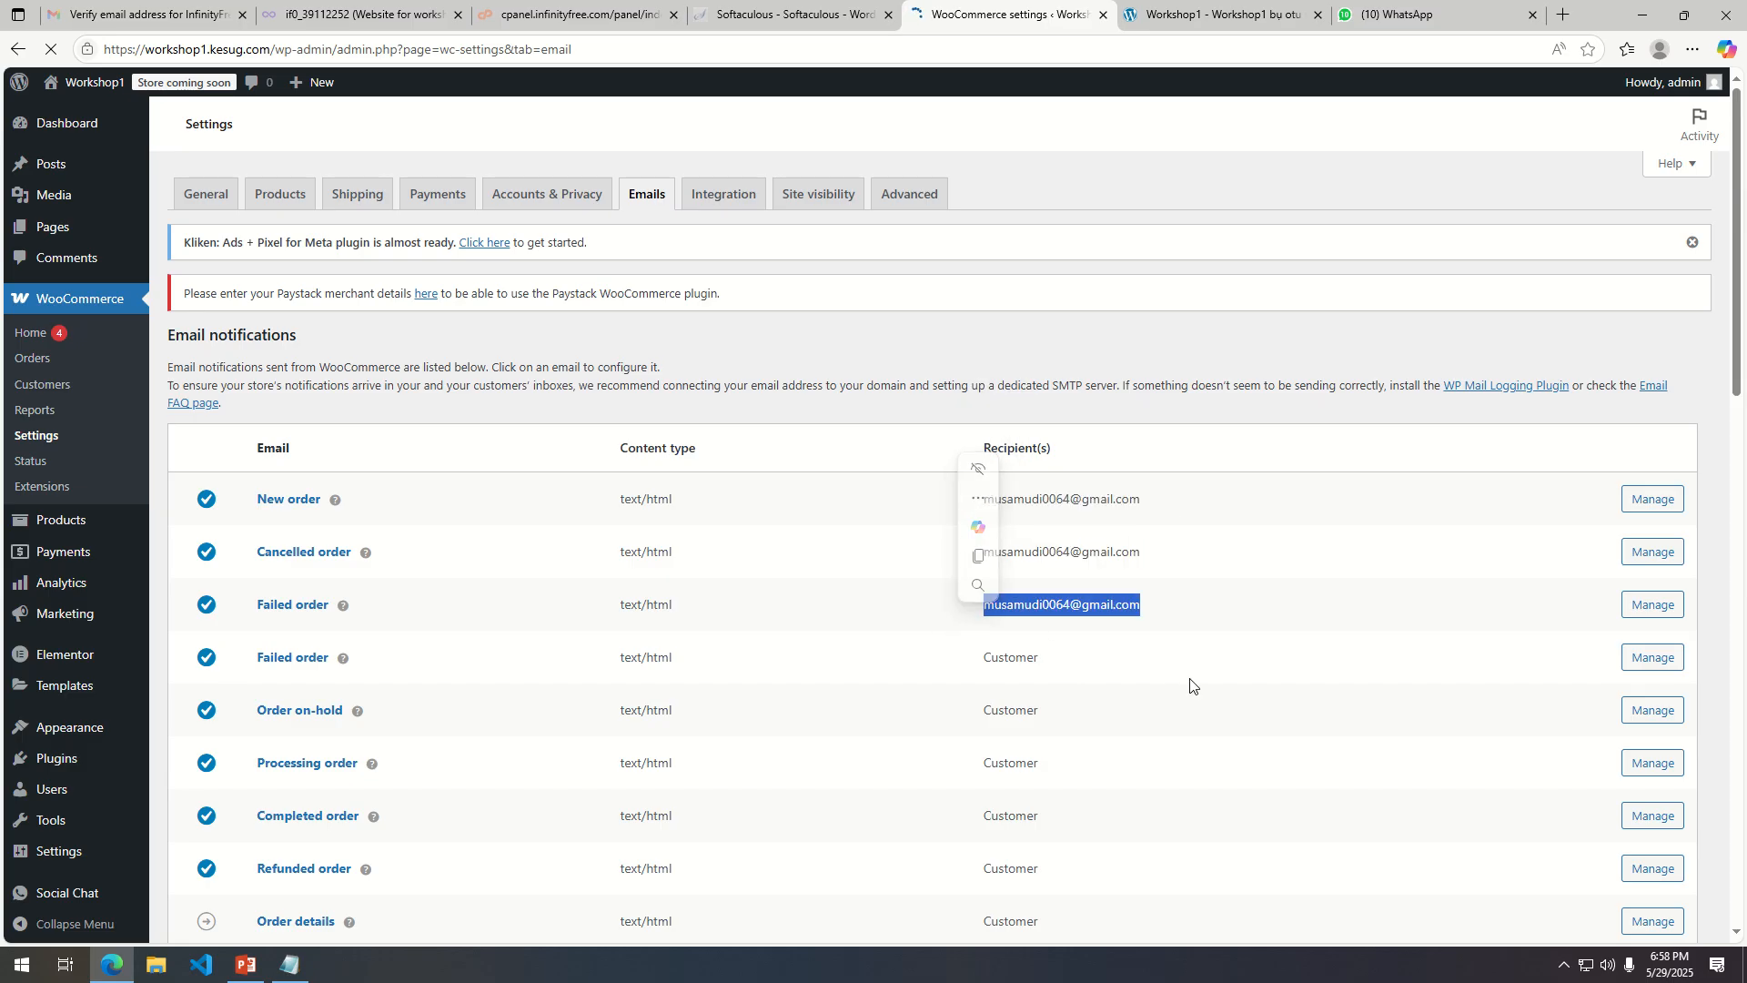
scroll(1156, 687, "down", 5)
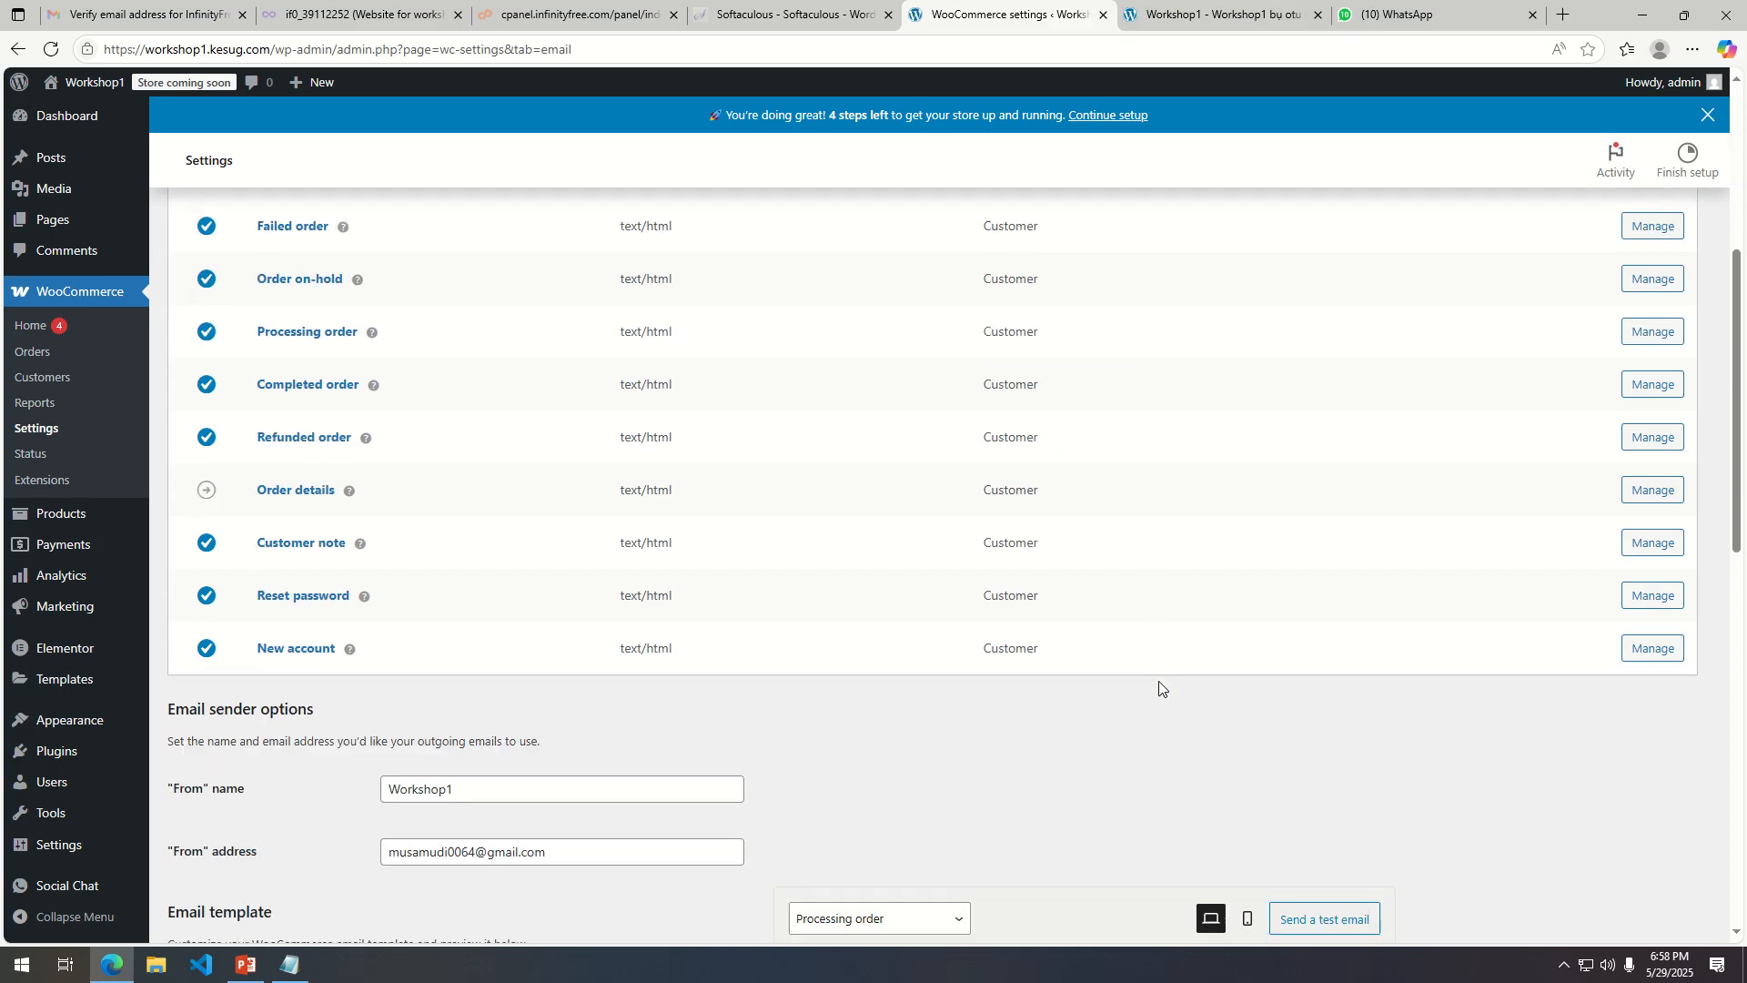
scroll(1159, 689, "down", 6)
scroll(1165, 689, "up", 9)
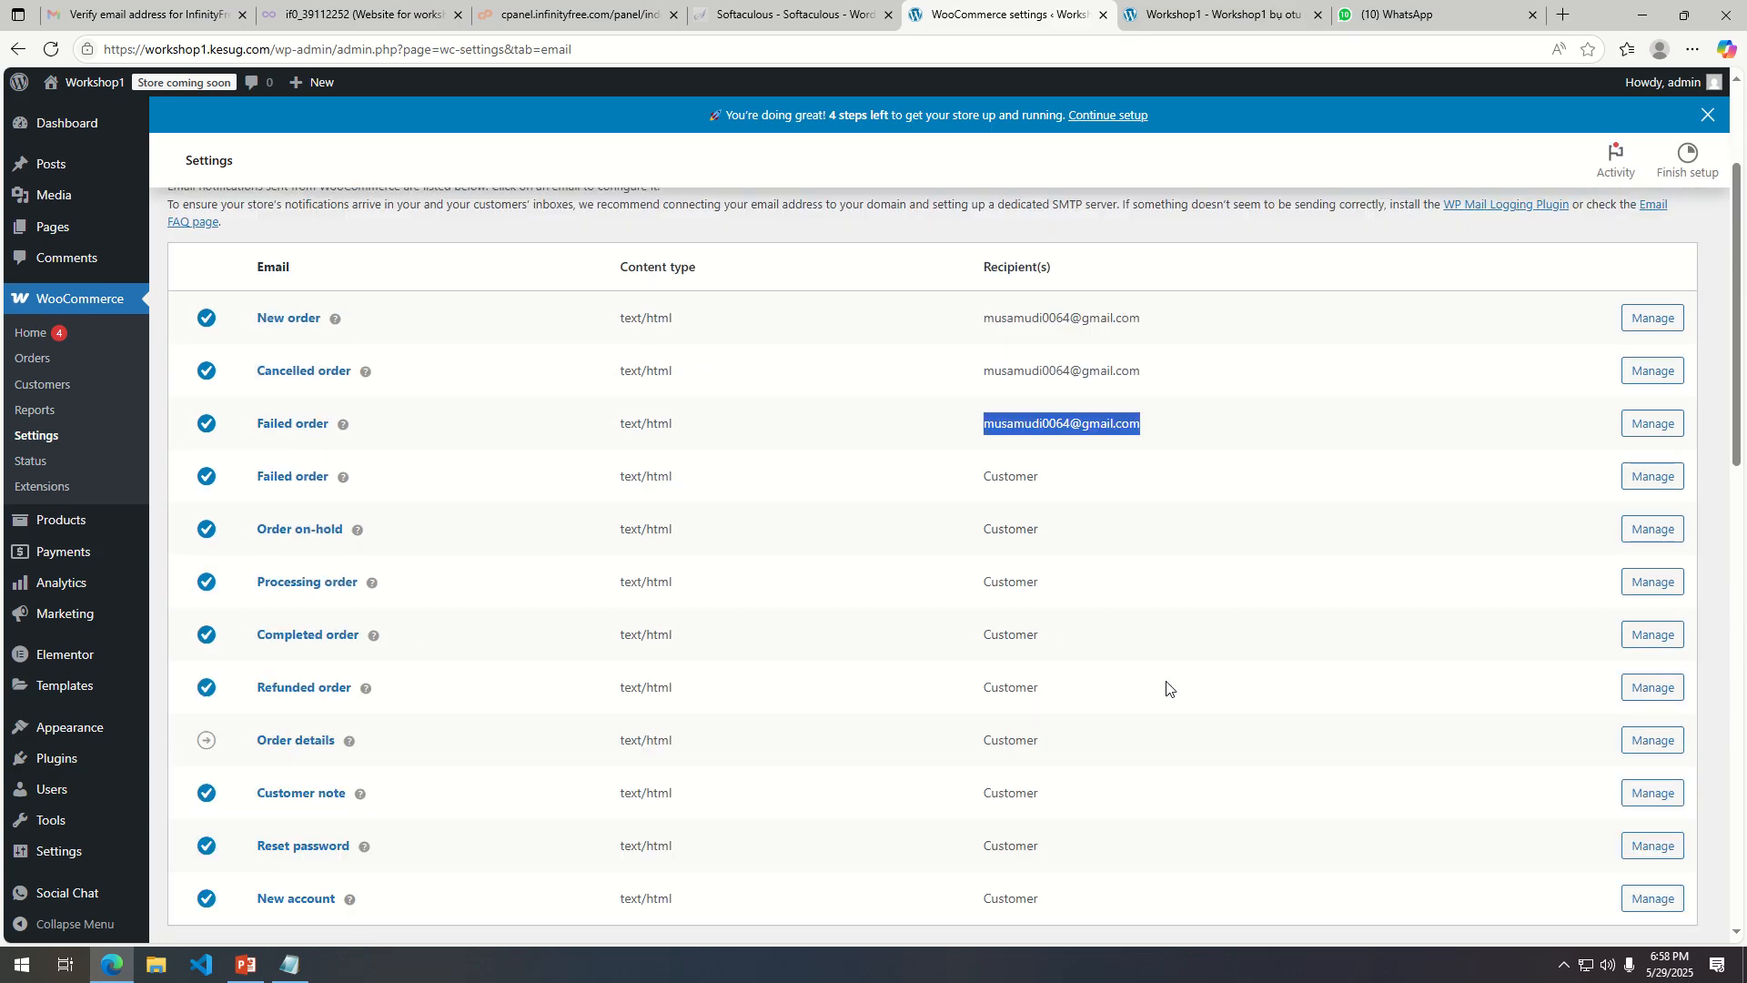
scroll(1167, 689, "up", 3)
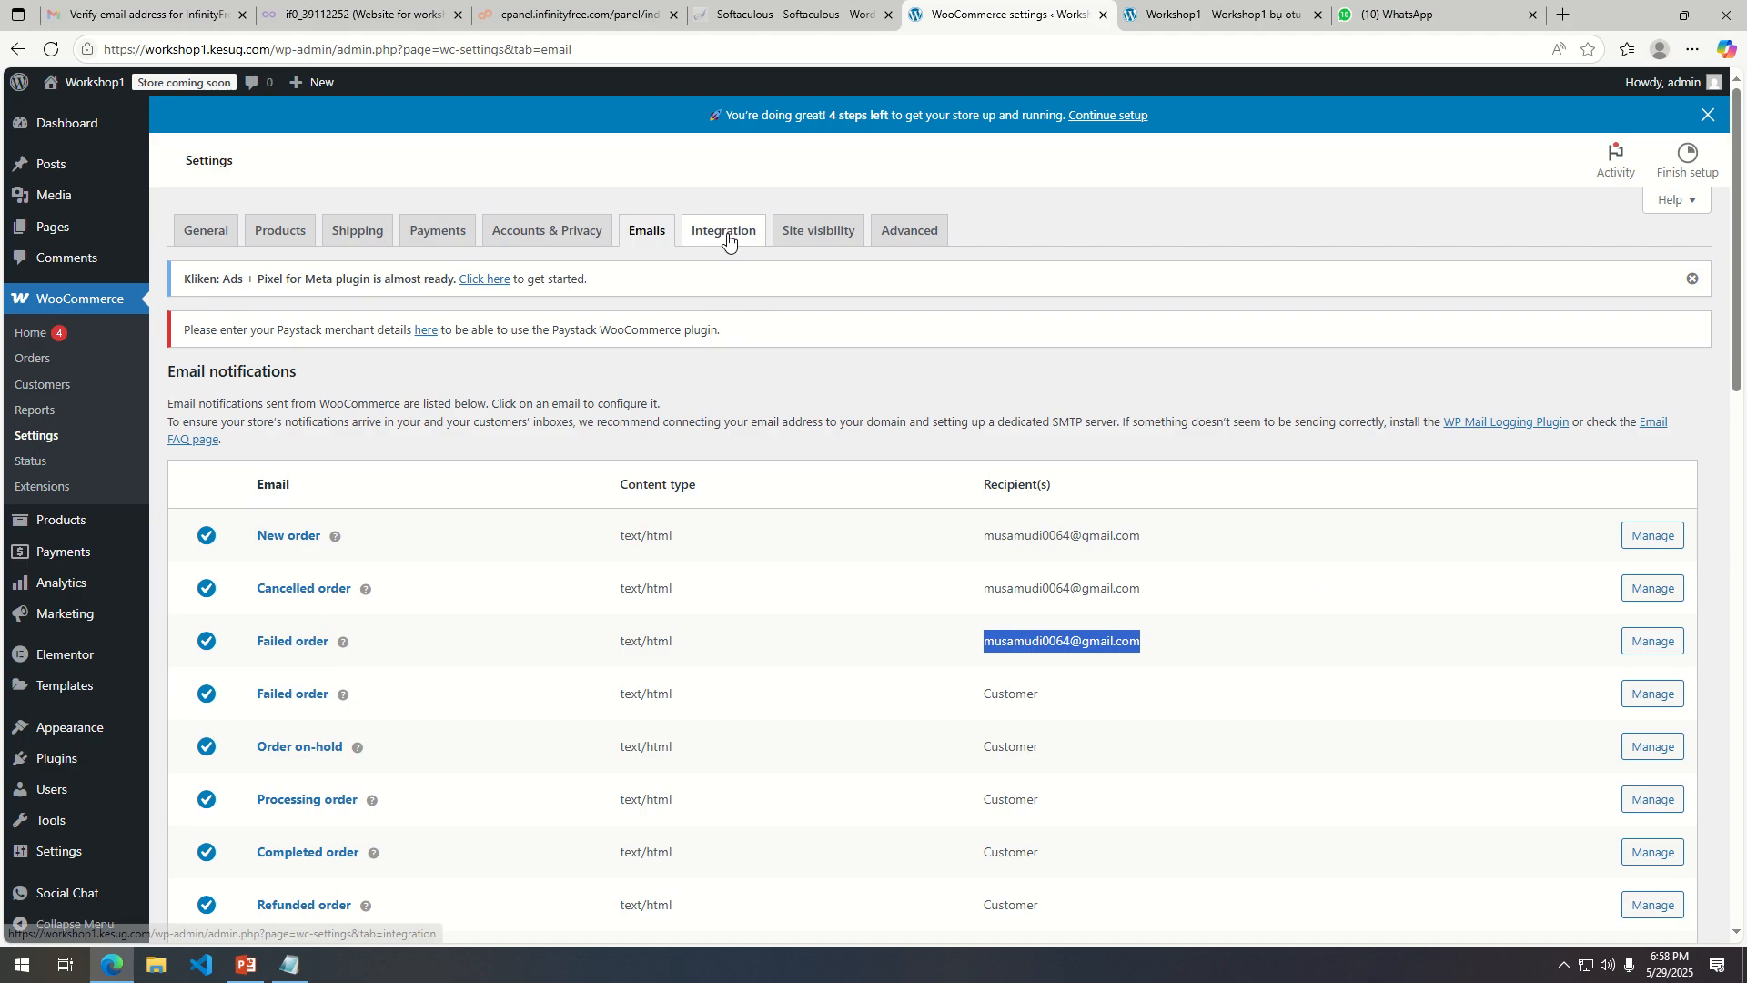
Set the site visibility to Live and save the changes.
left_click(846, 234)
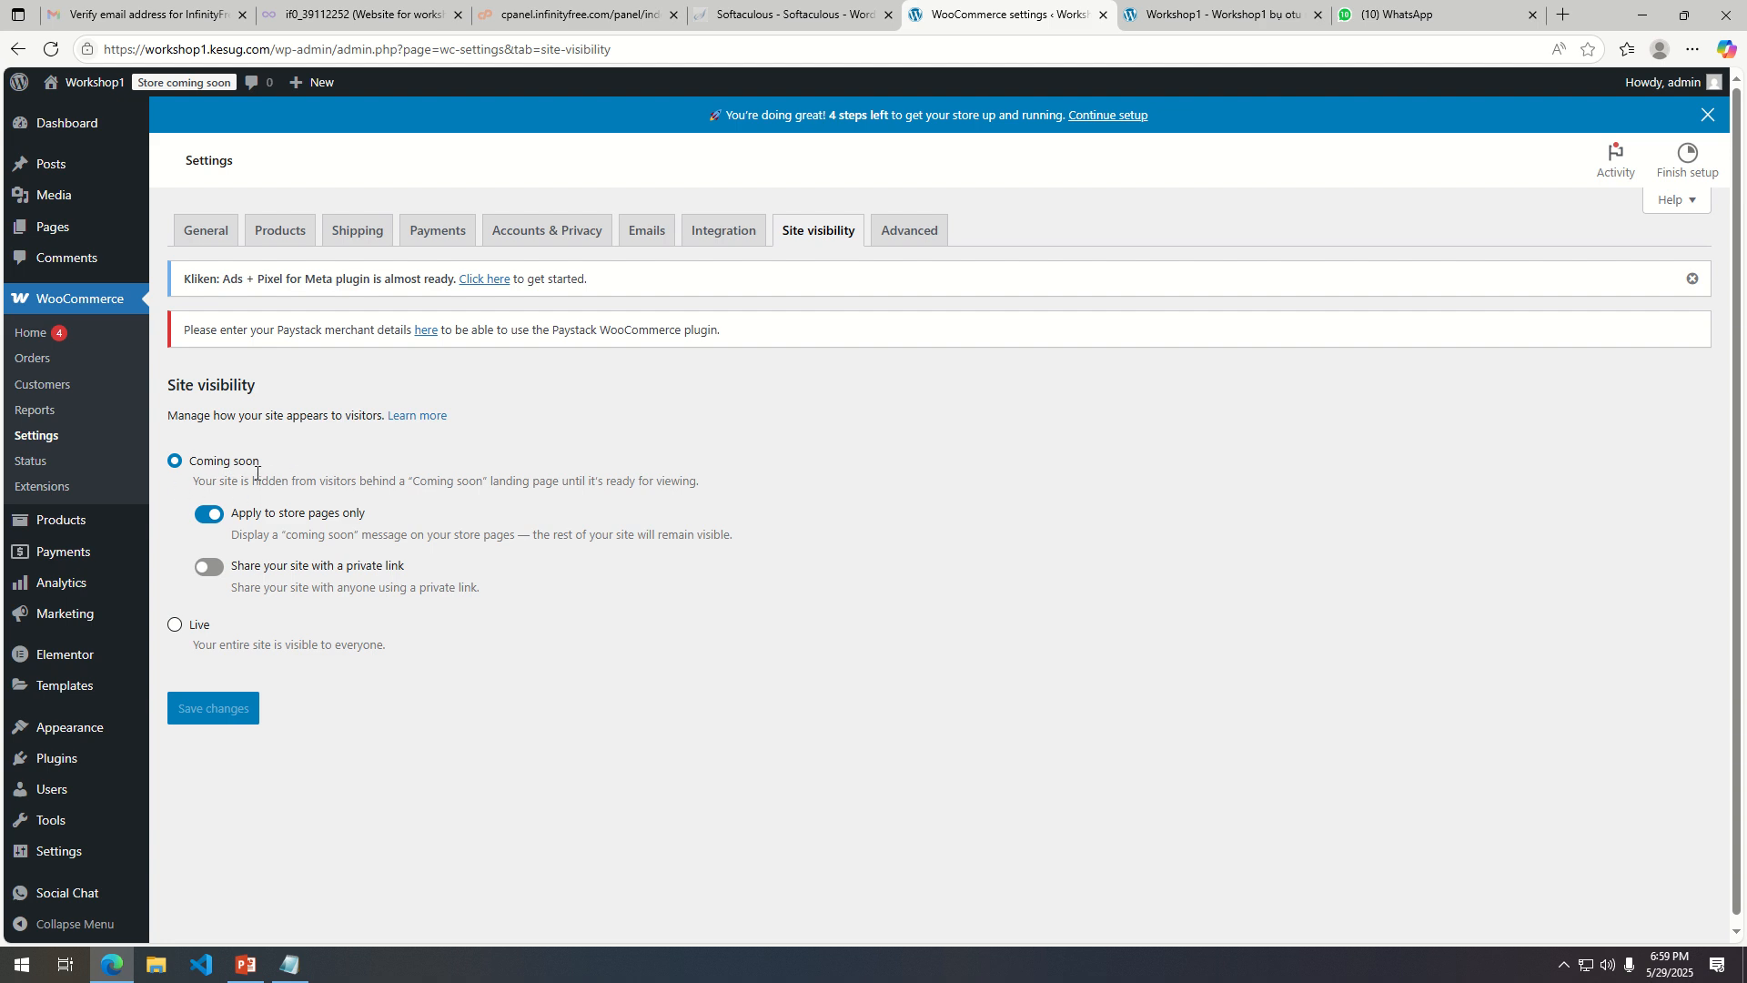
left_click(175, 626)
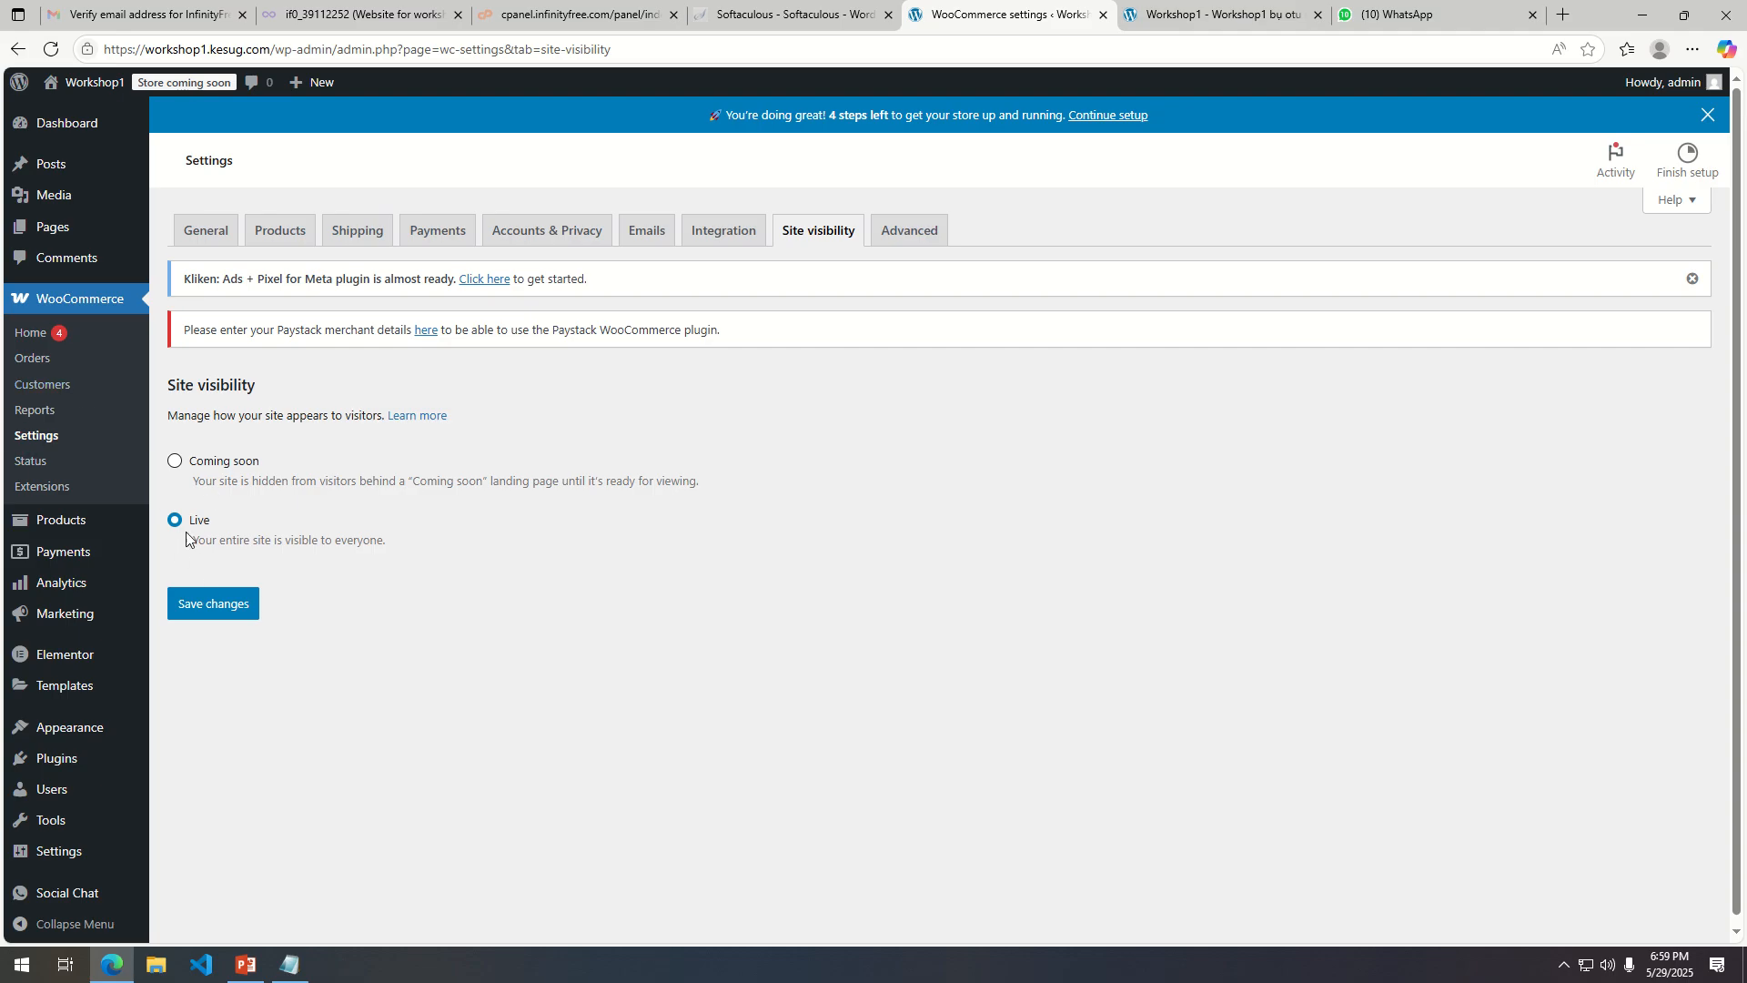
left_click(224, 604)
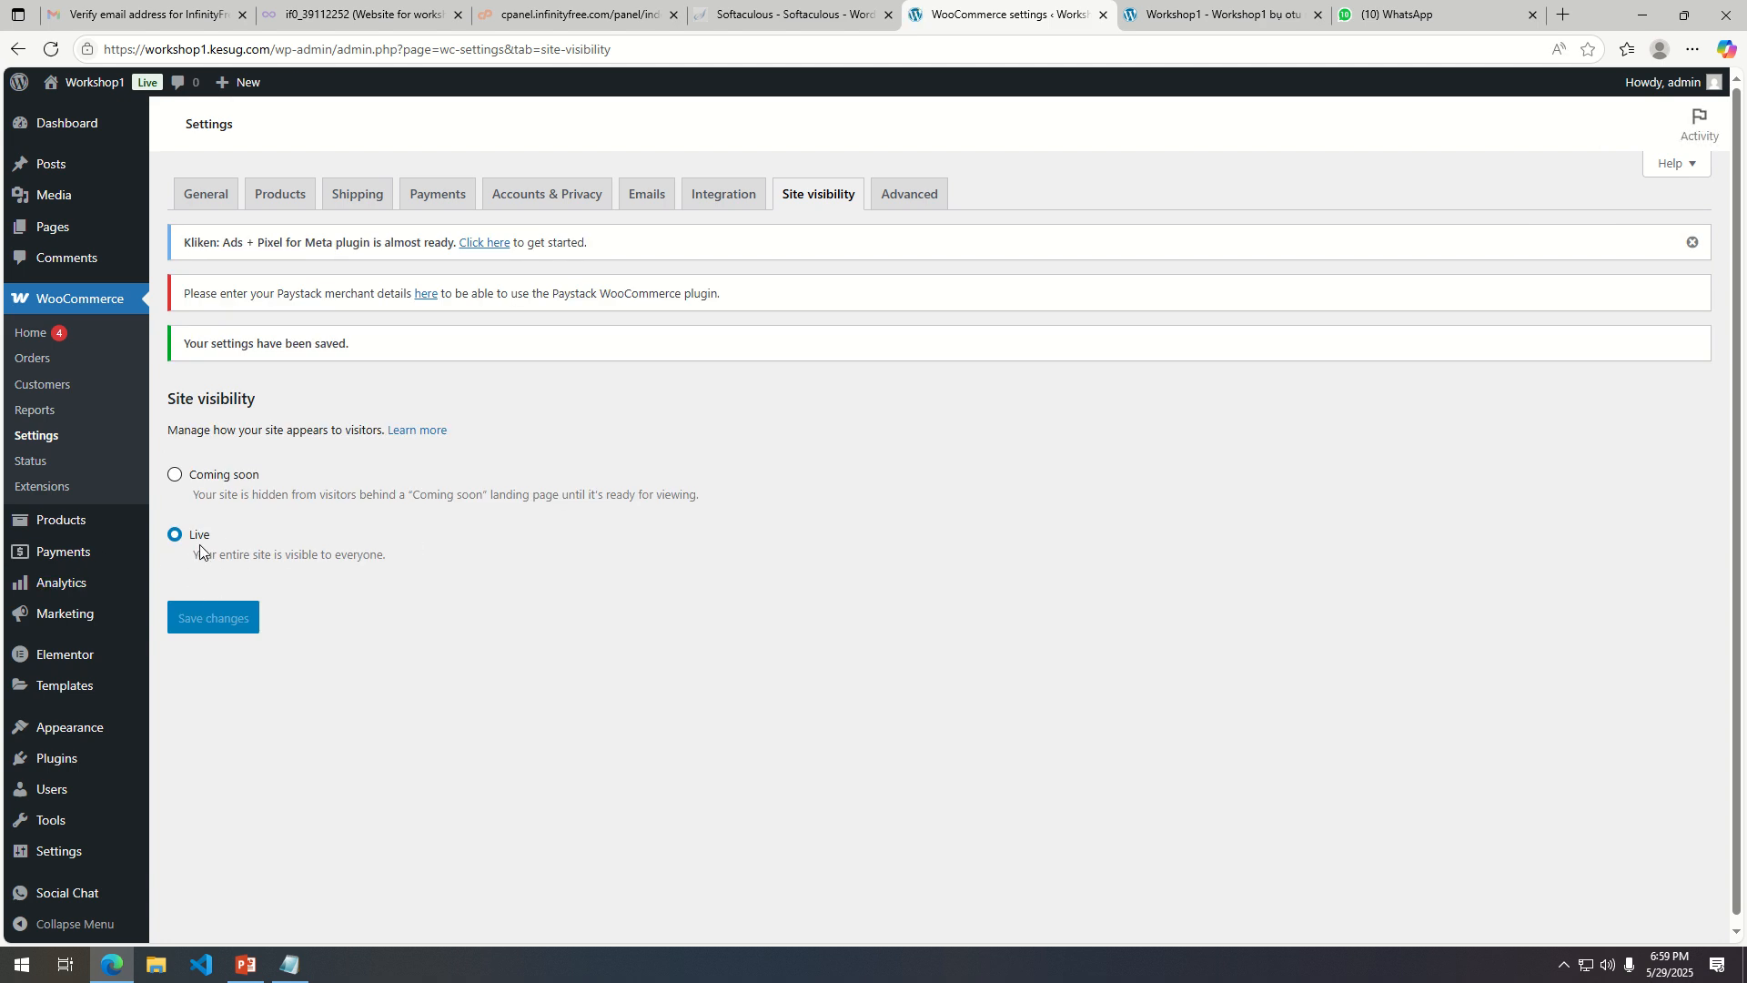
Open the Advanced settings page setup.
left_click(909, 201)
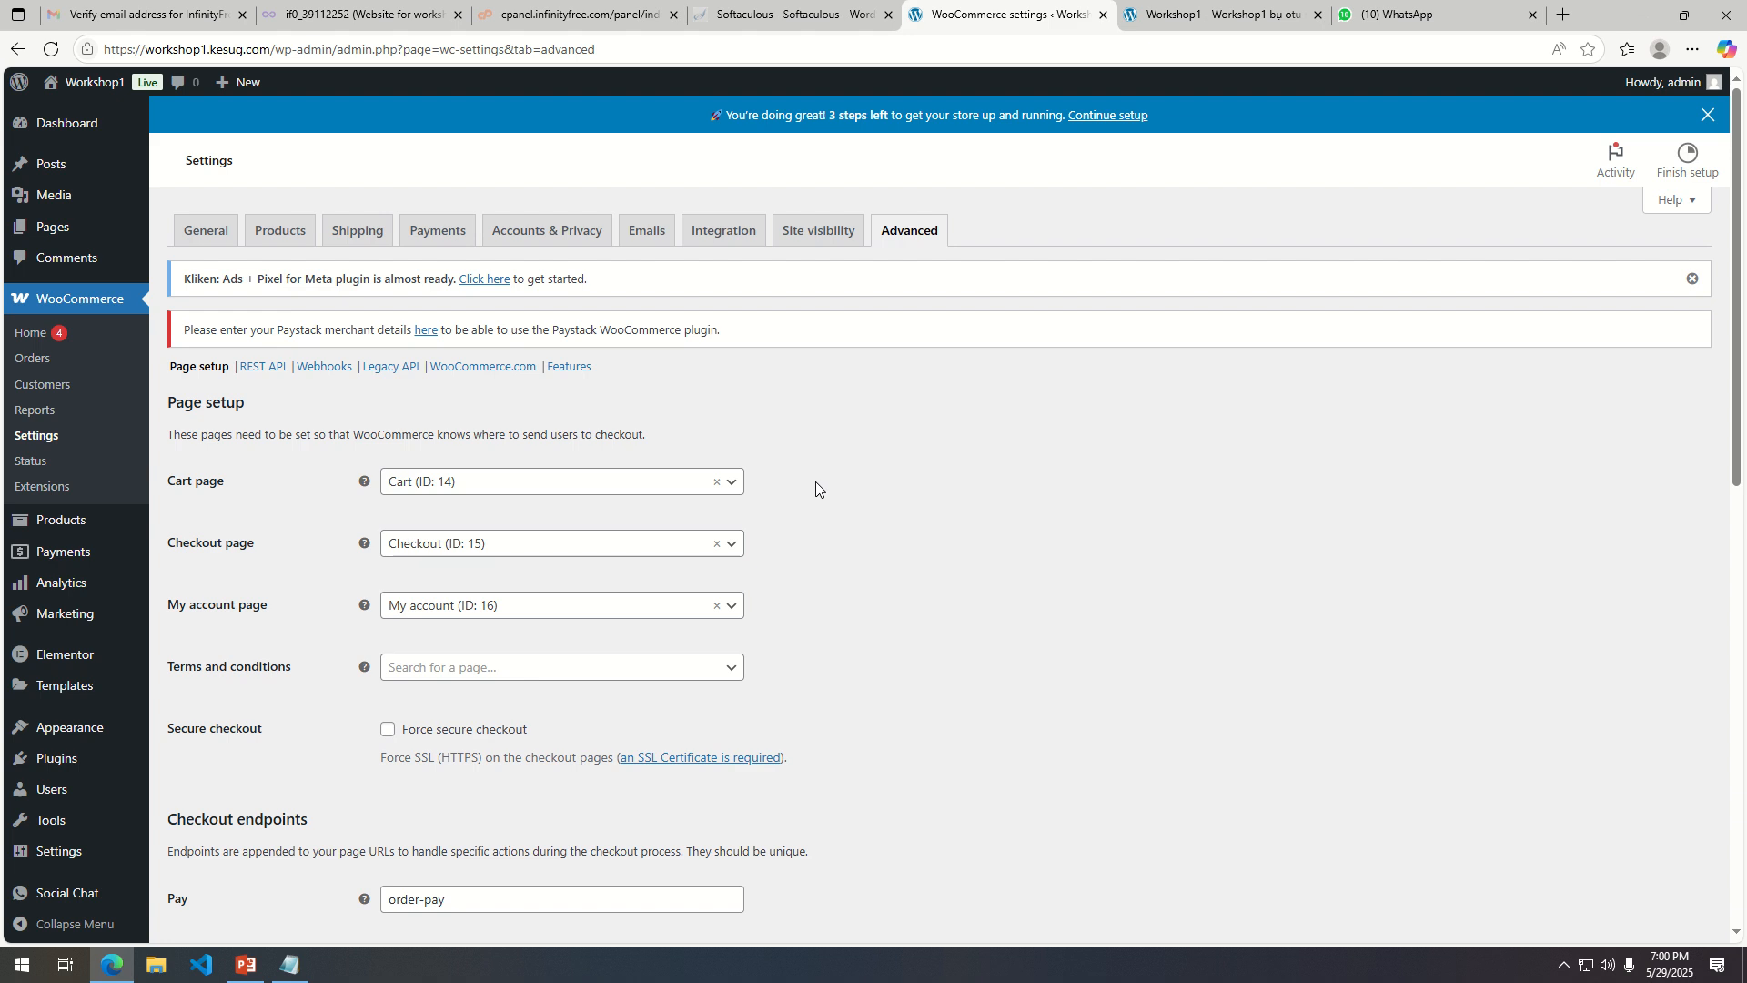
mouse_move(973, 20)
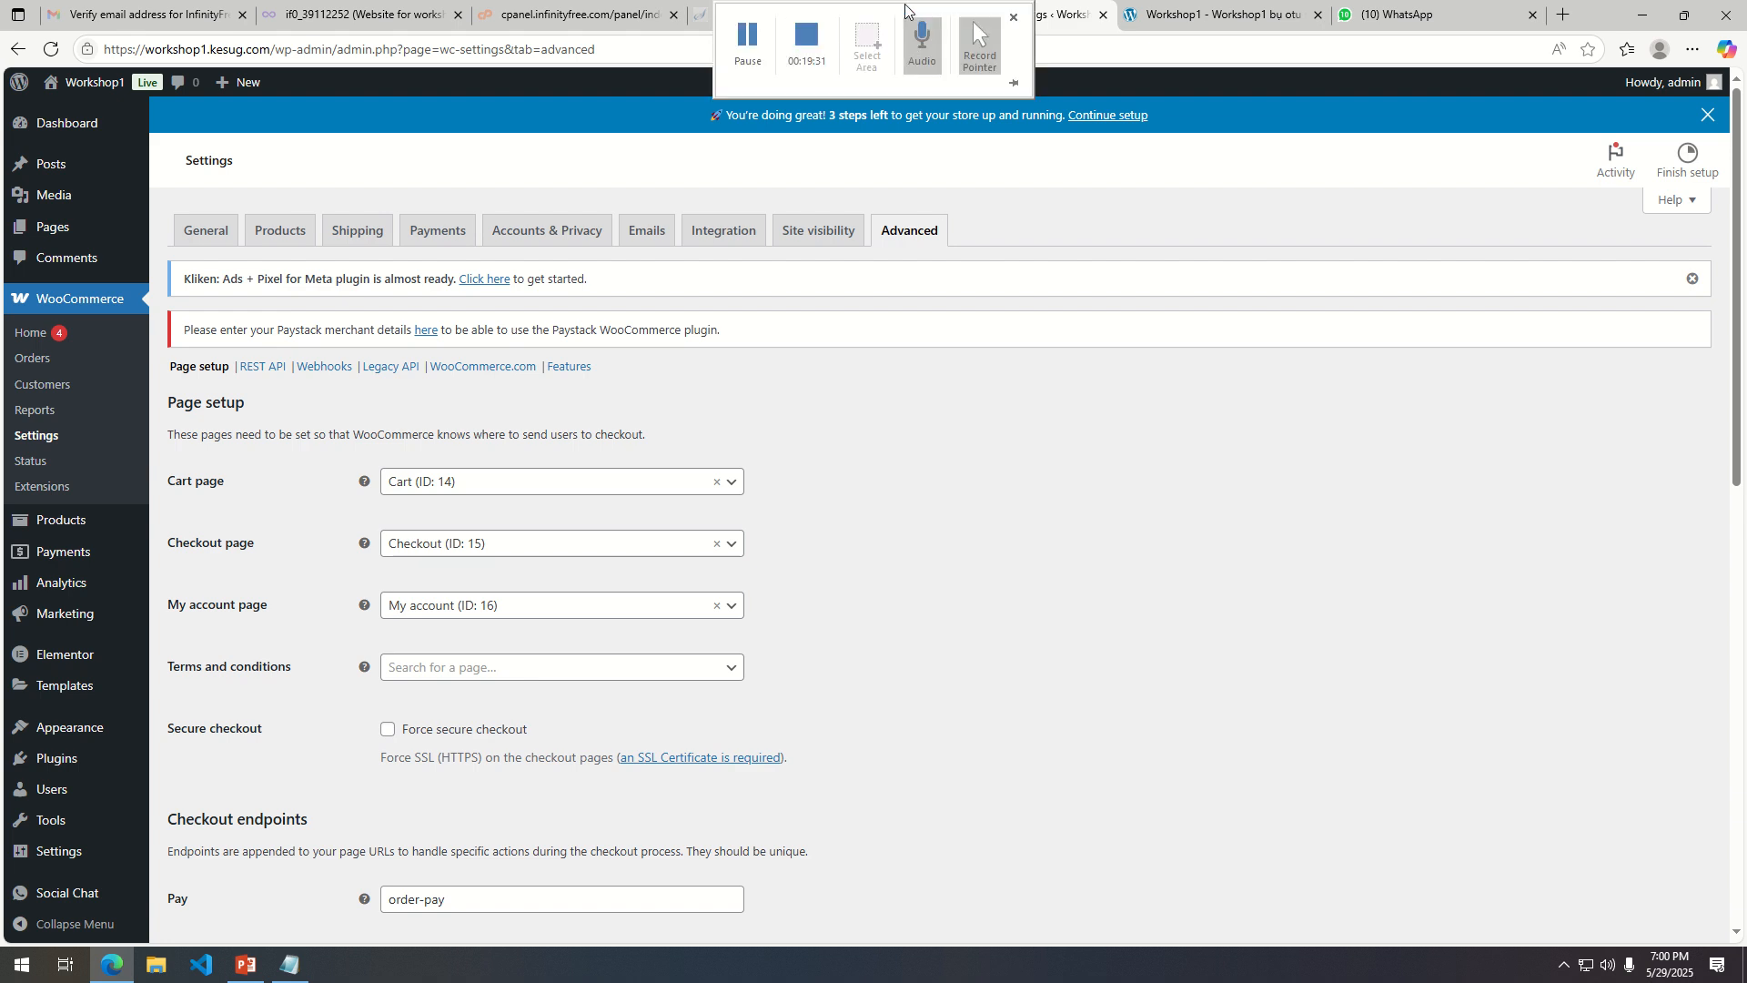